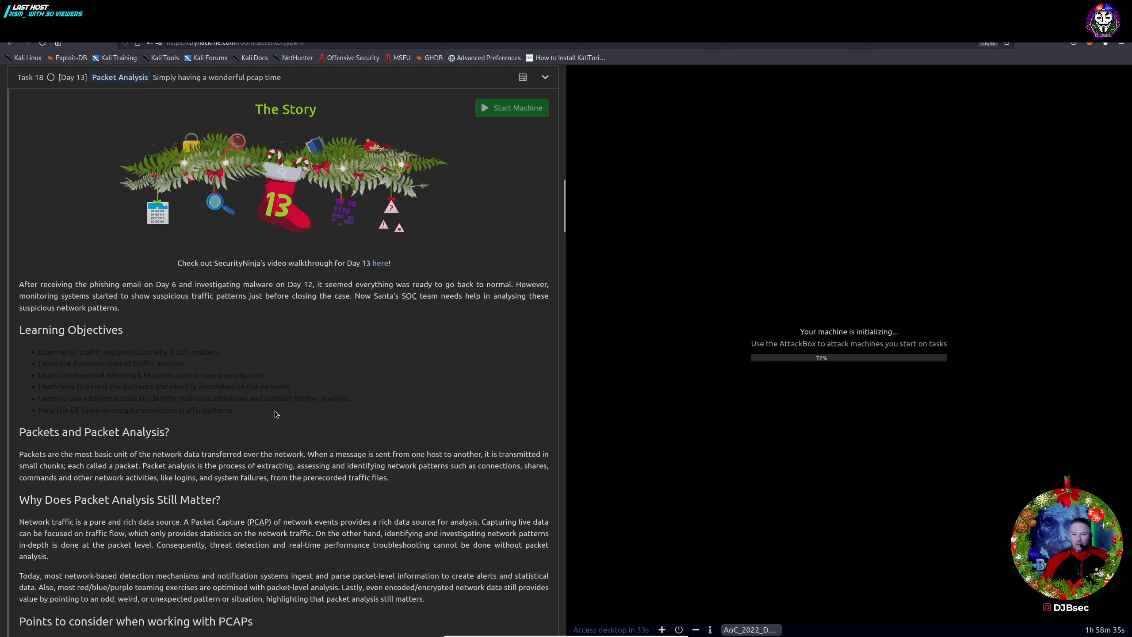
# Read the Day 13 learning objectives, packet analysis introduction and points to consider when working with PCAPs, highlighting key passages
pyautogui.moveTo(267, 411); pyautogui.dragTo(36, 355)
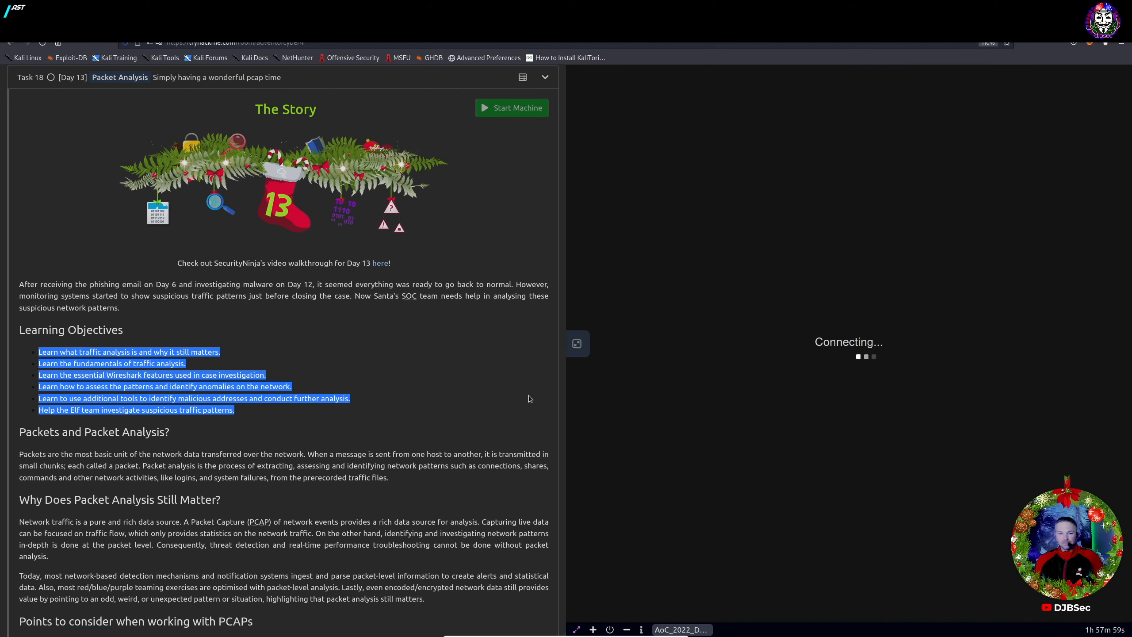
pyautogui.scroll(-4, 470, 439)
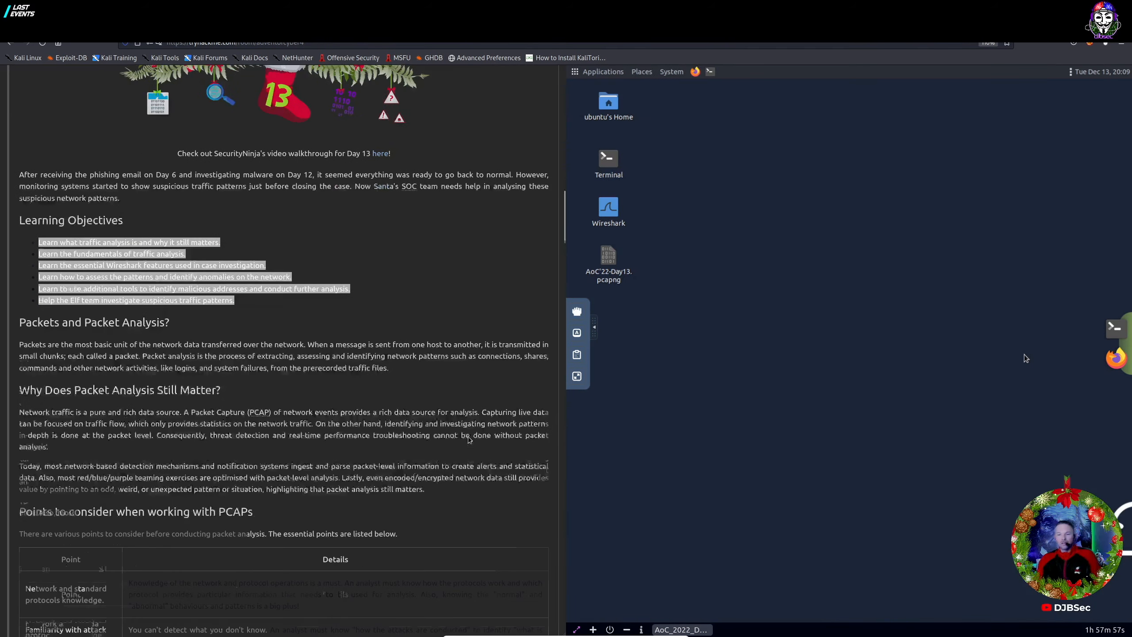
pyautogui.scroll(-1, 359, 392)
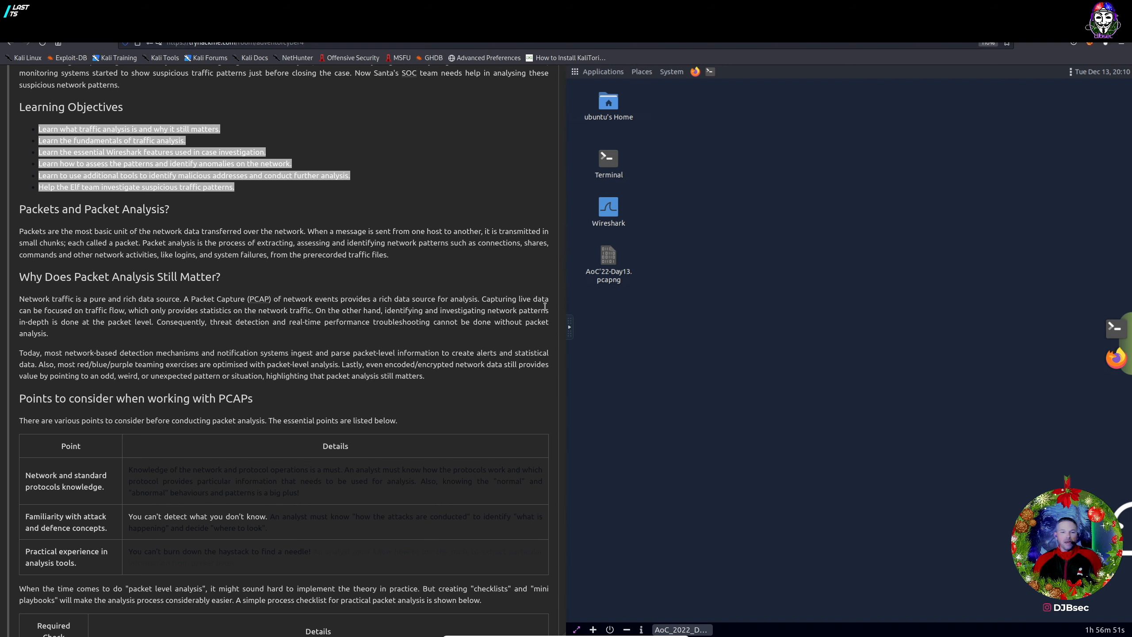
pyautogui.scroll(-4, 287, 327)
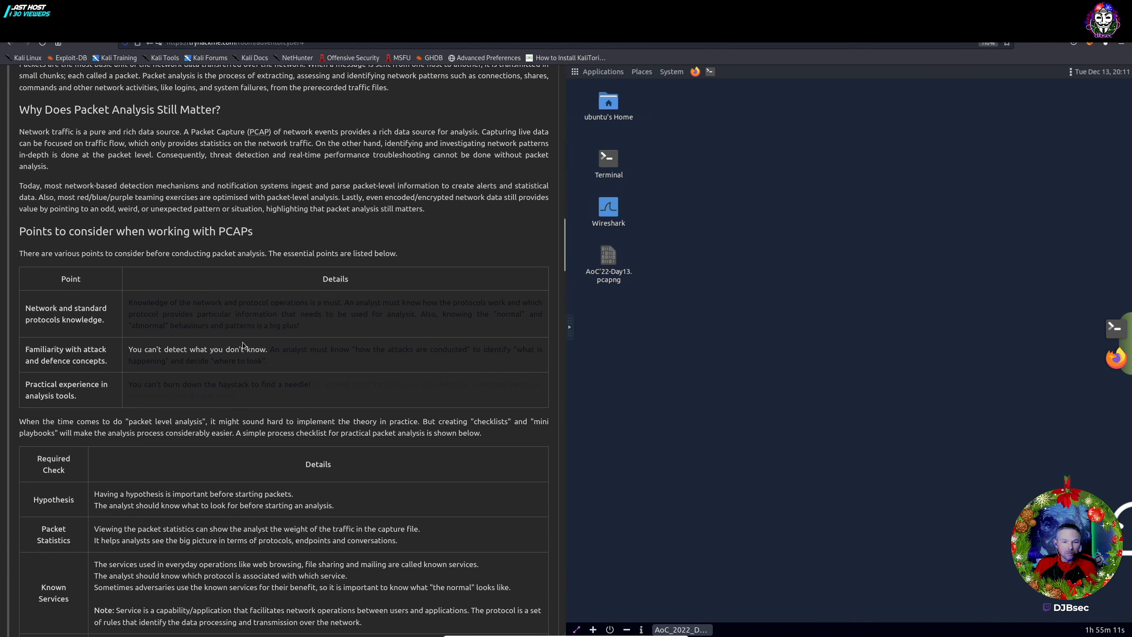
pyautogui.moveTo(328, 331); pyautogui.dragTo(129, 302)
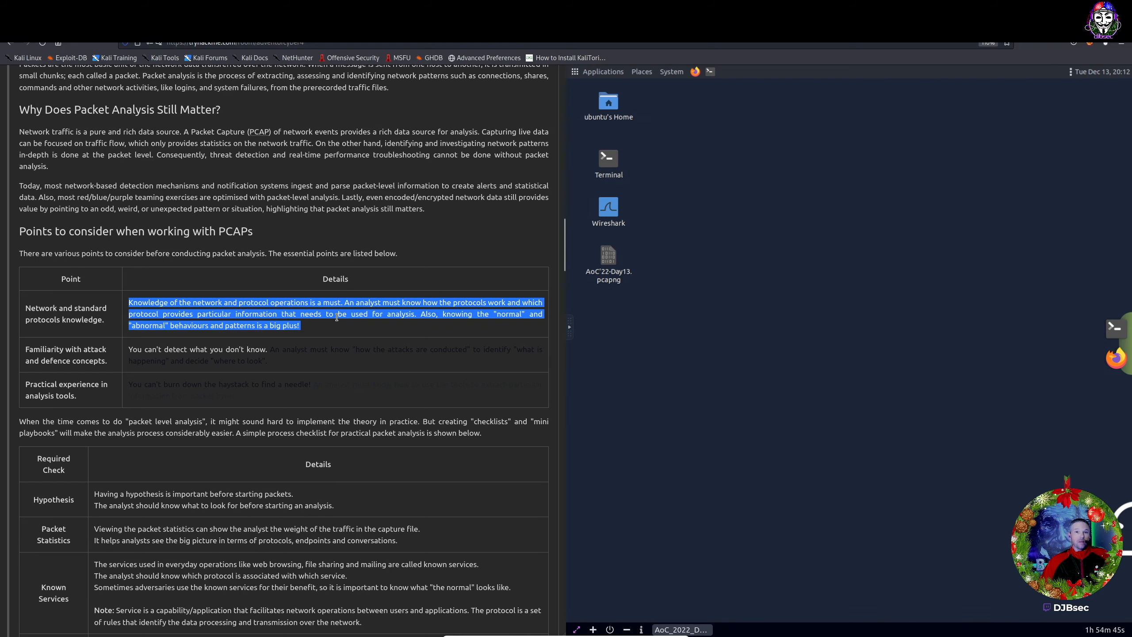
pyautogui.click(317, 355)
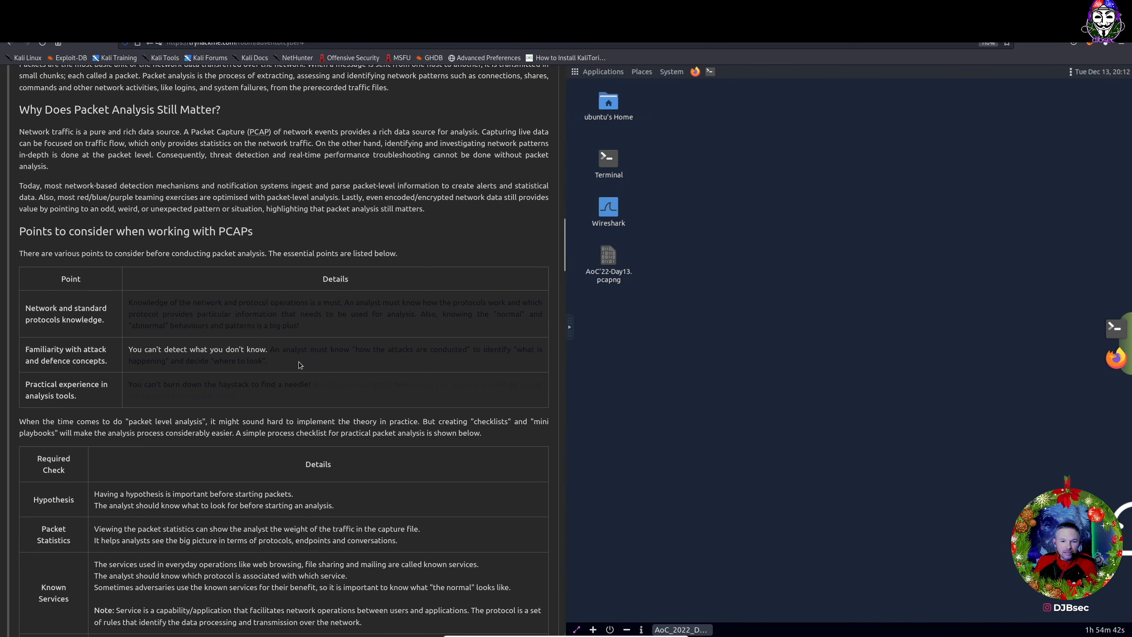
pyautogui.tripleClick(236, 364)
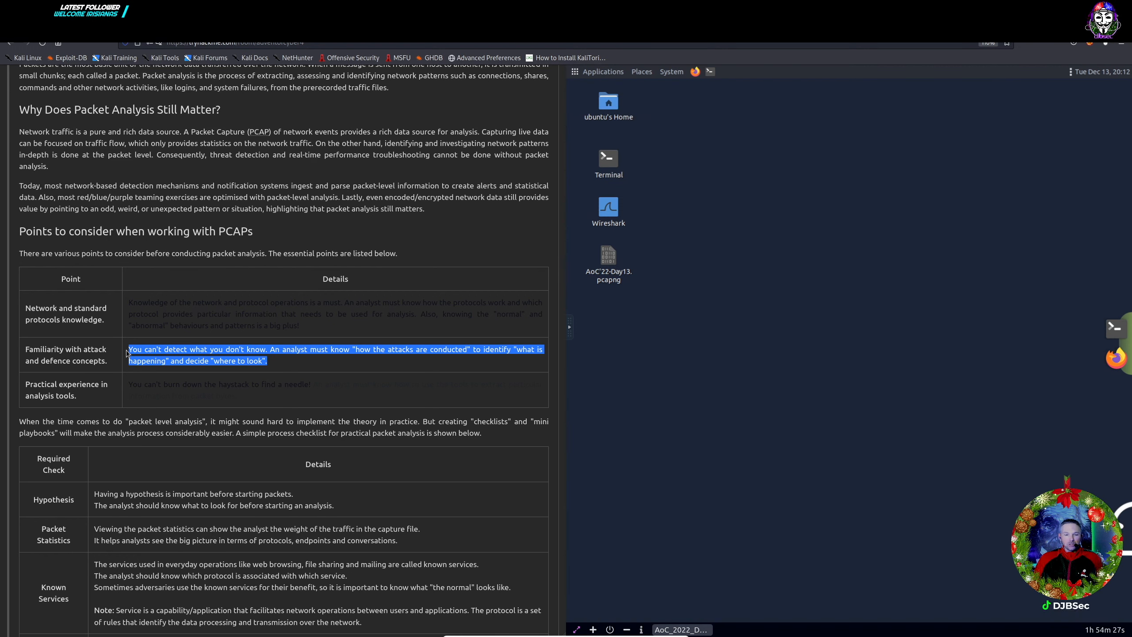
pyautogui.moveTo(238, 396); pyautogui.dragTo(130, 388)
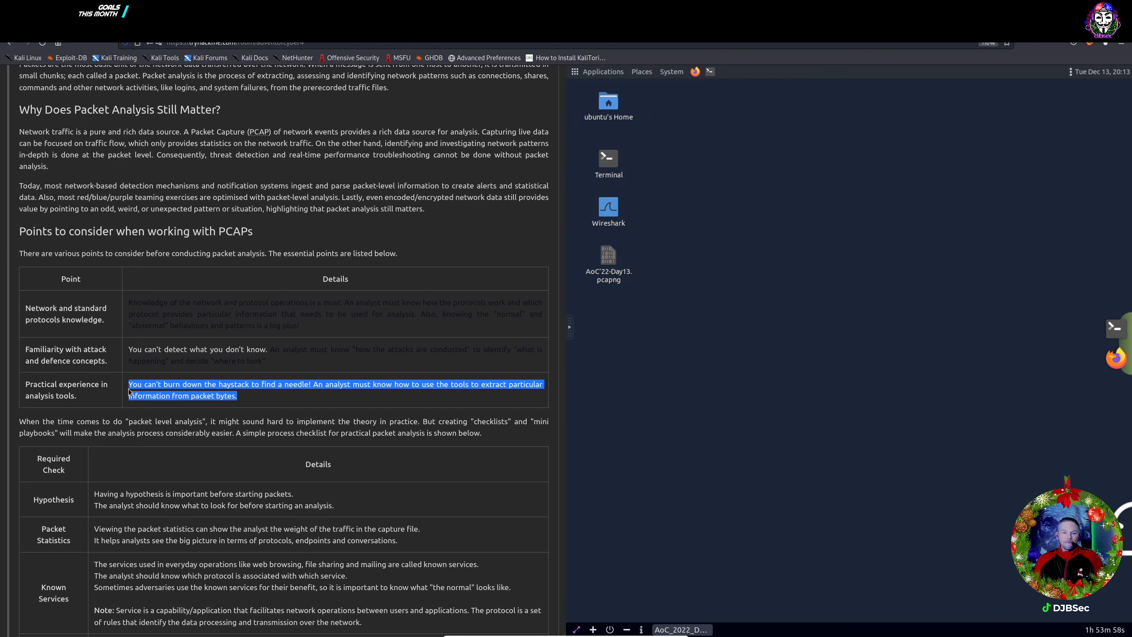
pyautogui.click(183, 459)
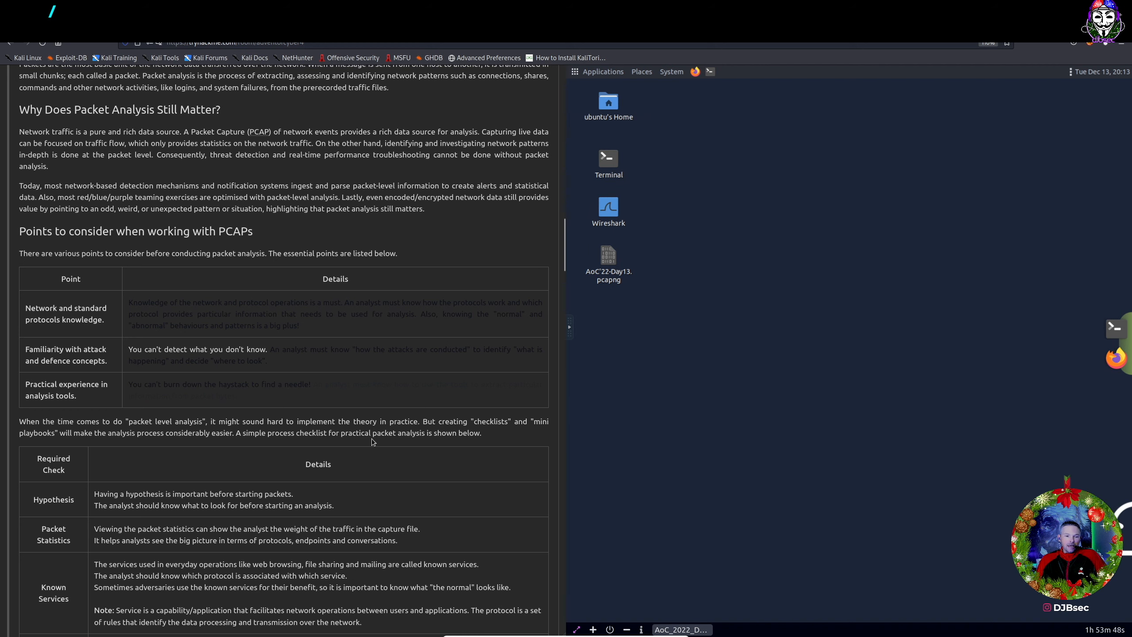
# Read the packet analysis checklist and the Wireshark introduction, down to the Protocol Hierarchy and Conversations instructions
pyautogui.scroll(-1, 135, 448)
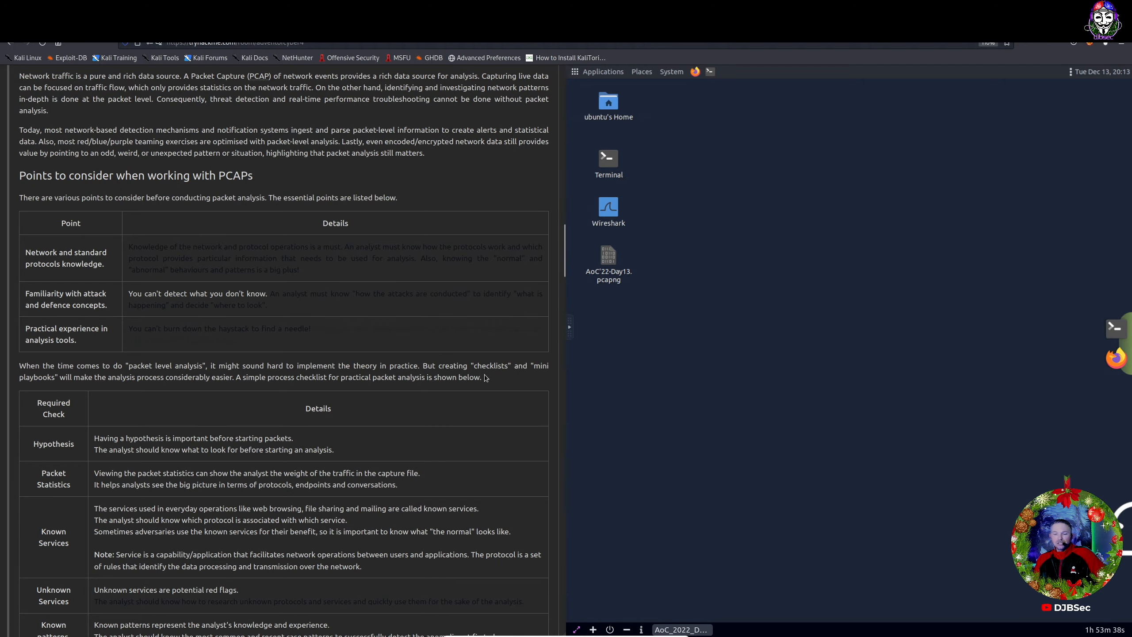
pyautogui.scroll(-3, 486, 377)
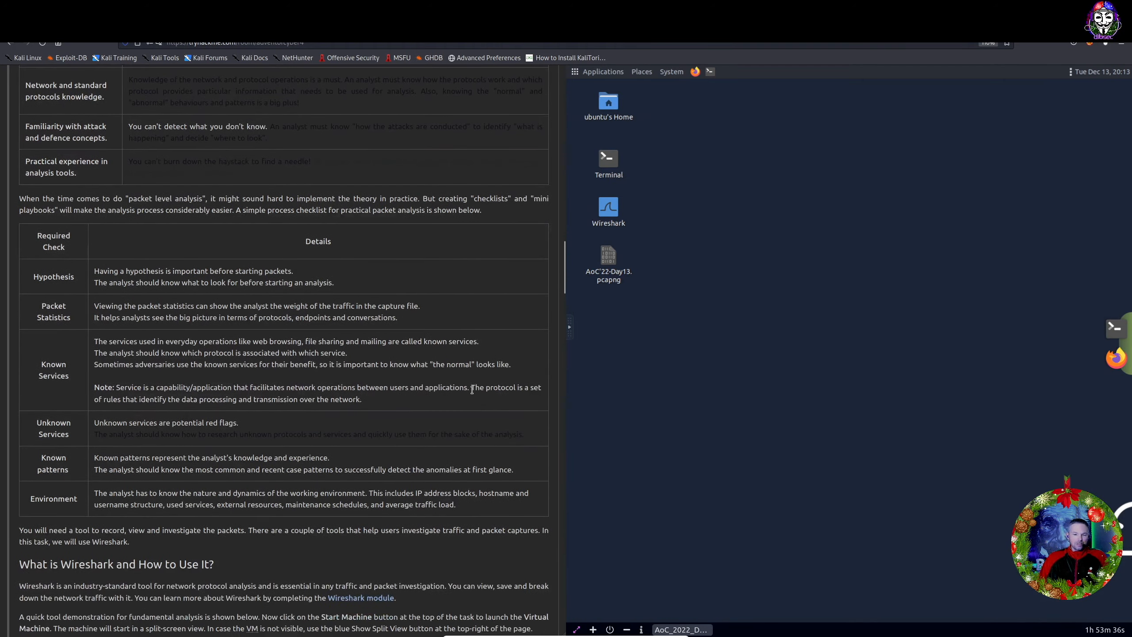
pyautogui.scroll(-5, 471, 389)
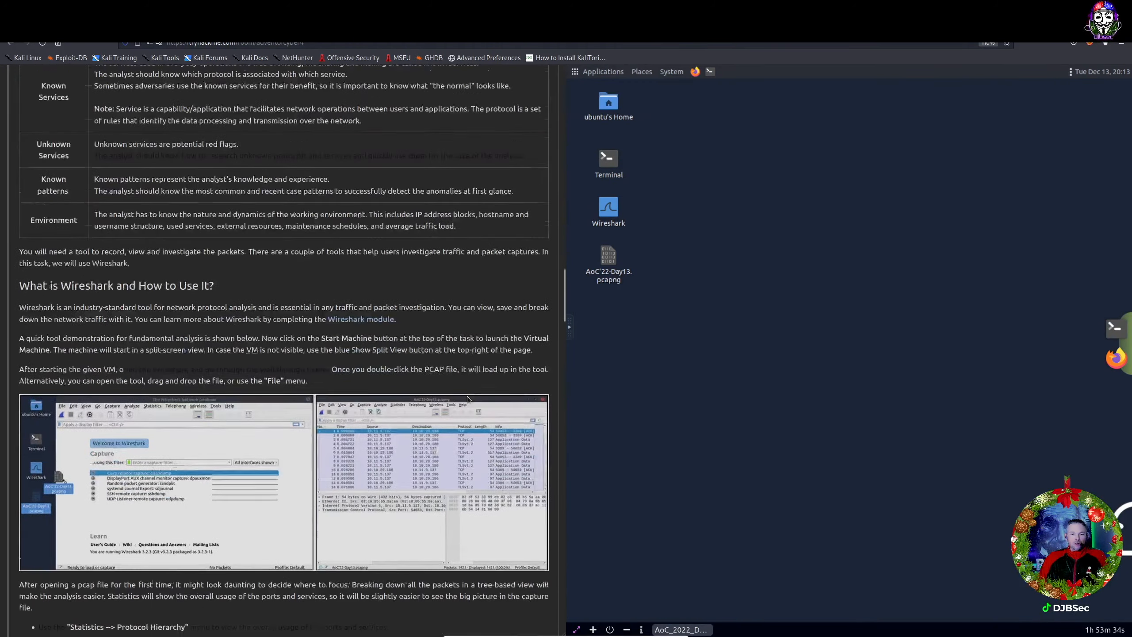
pyautogui.scroll(-1, 468, 399)
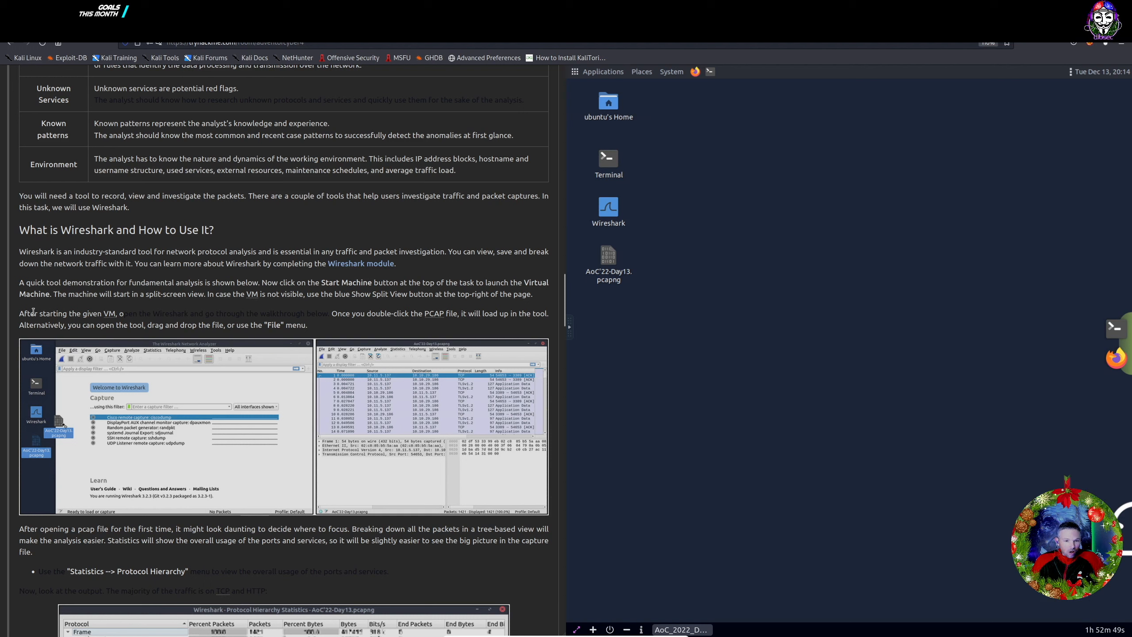
pyautogui.moveTo(27, 314); pyautogui.dragTo(410, 315)
pyautogui.click(386, 324)
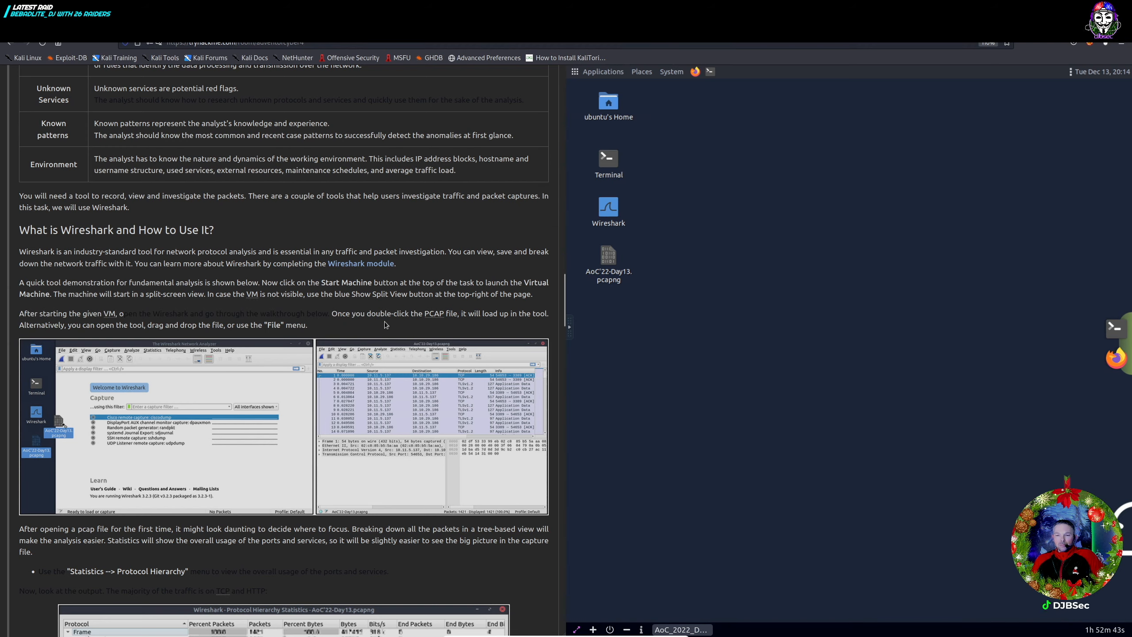
pyautogui.scroll(-5, 324, 361)
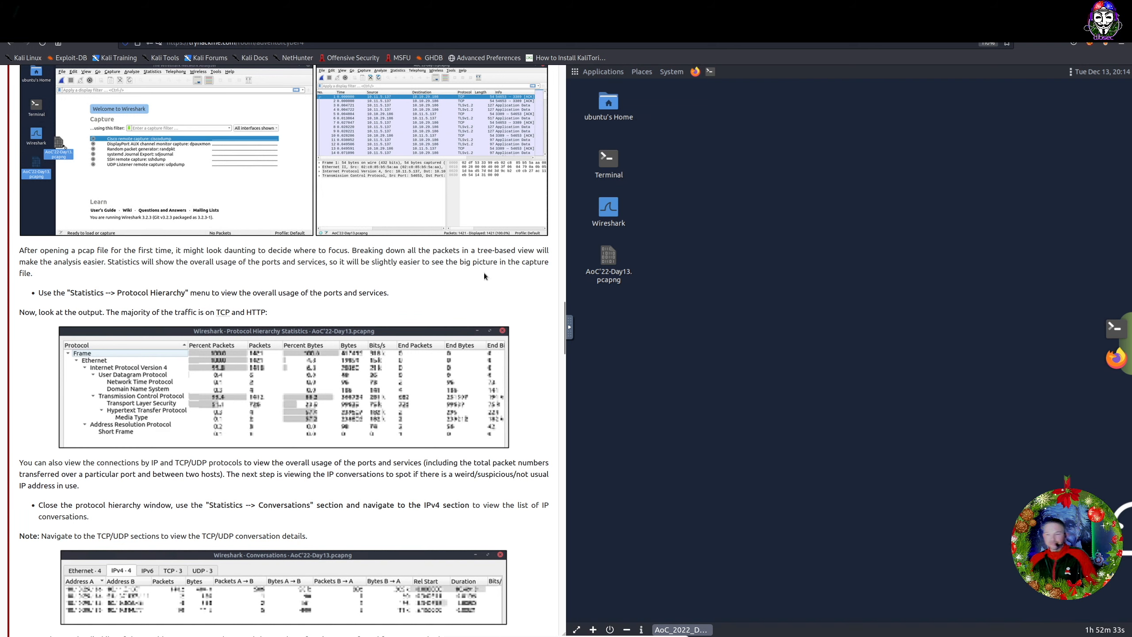
# Launch Wireshark on the virtual machine, load AoC'22-Day13.pcapng from the desktop and maximize the window
pyautogui.doubleClick(607, 206)
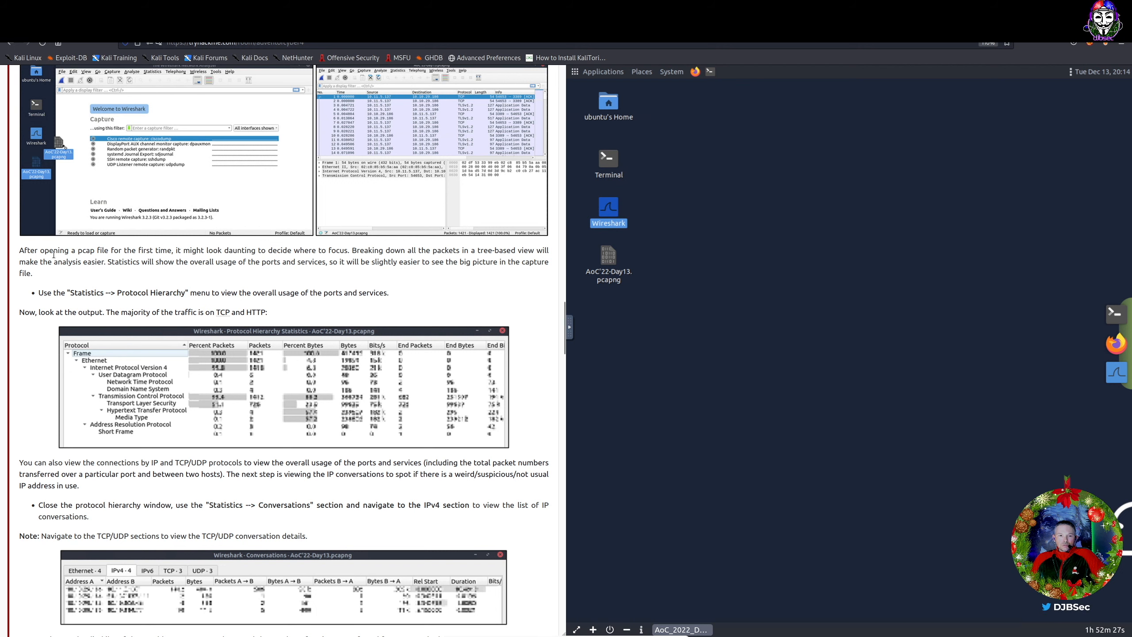
pyautogui.scroll(1, 31, 263)
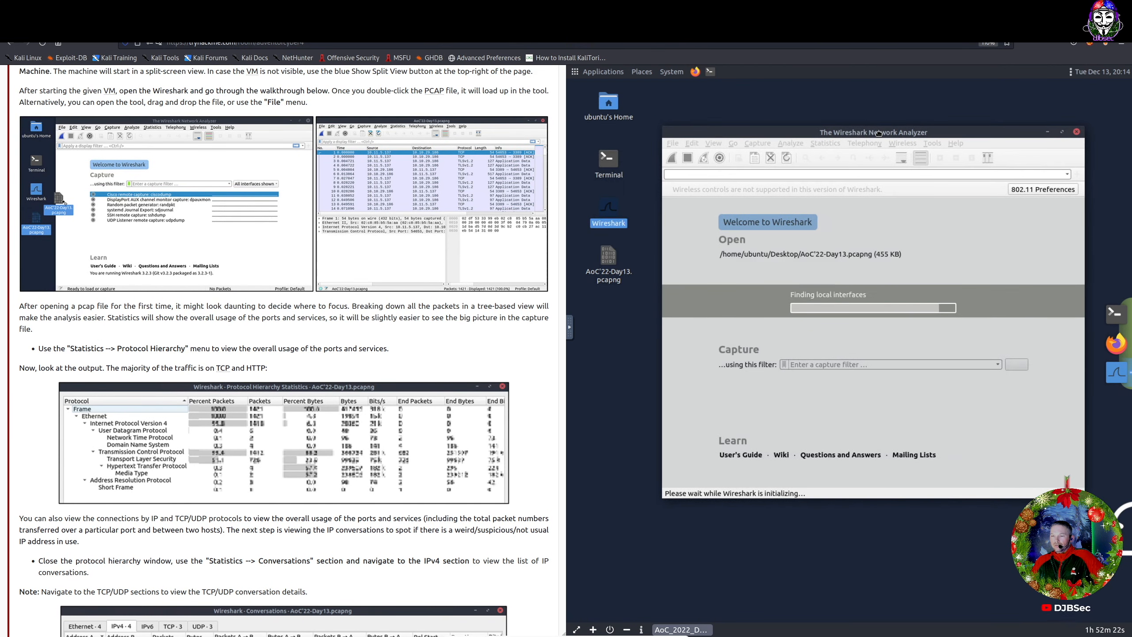
pyautogui.moveTo(609, 259); pyautogui.dragTo(819, 257)
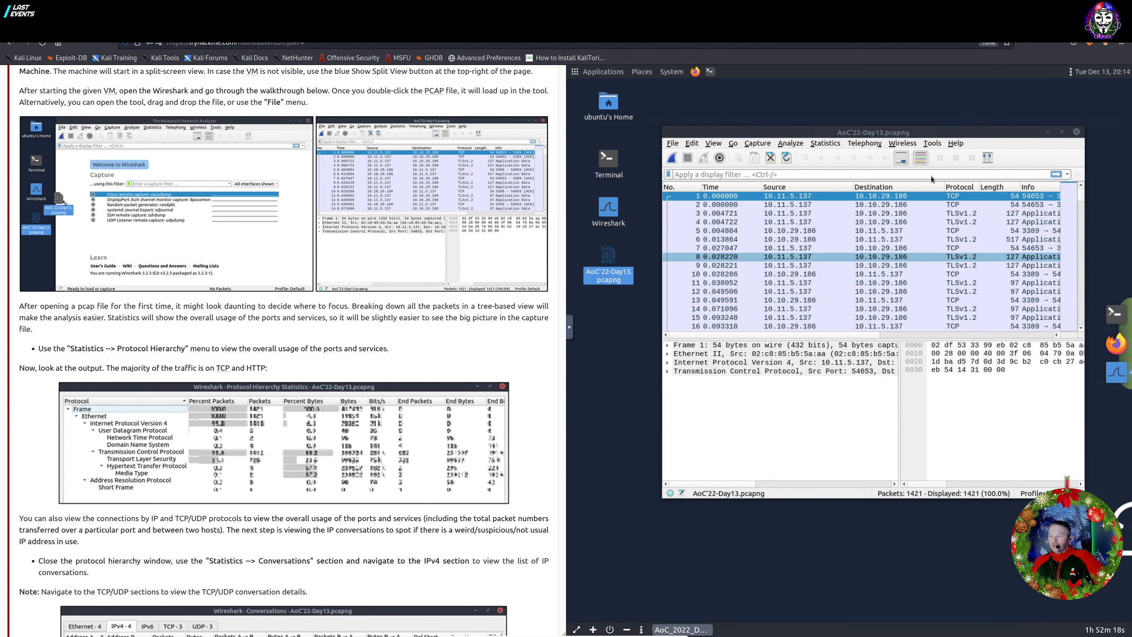
pyautogui.click(1061, 132)
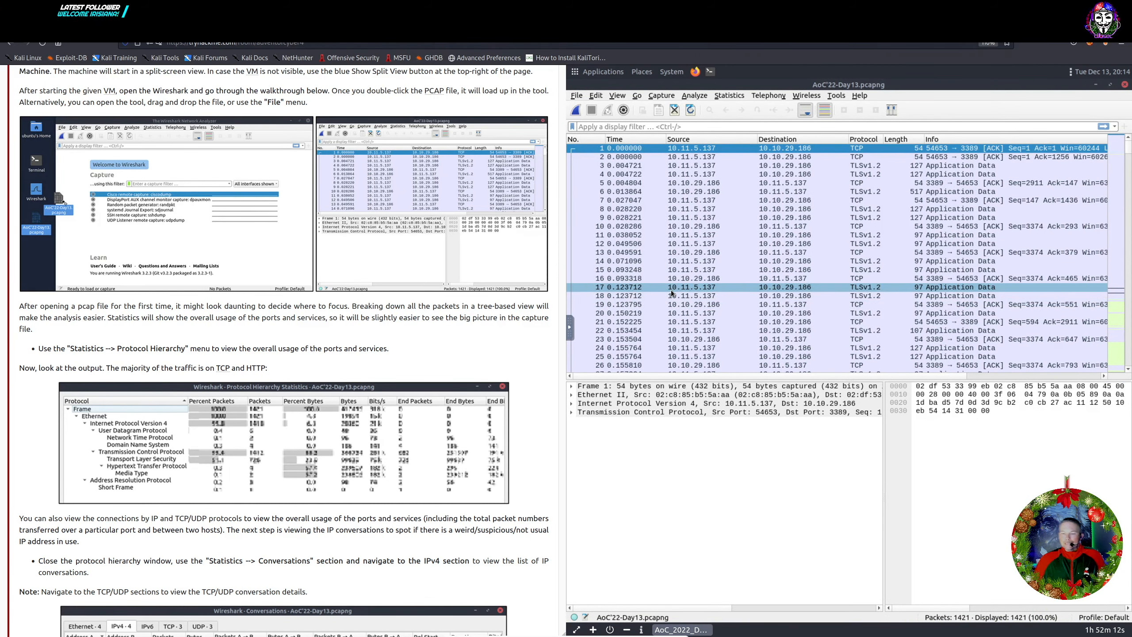
# Examine the Ethernet II and Internet Protocol Version 4 details of packet 1, and collapse them again
pyautogui.click(646, 386)
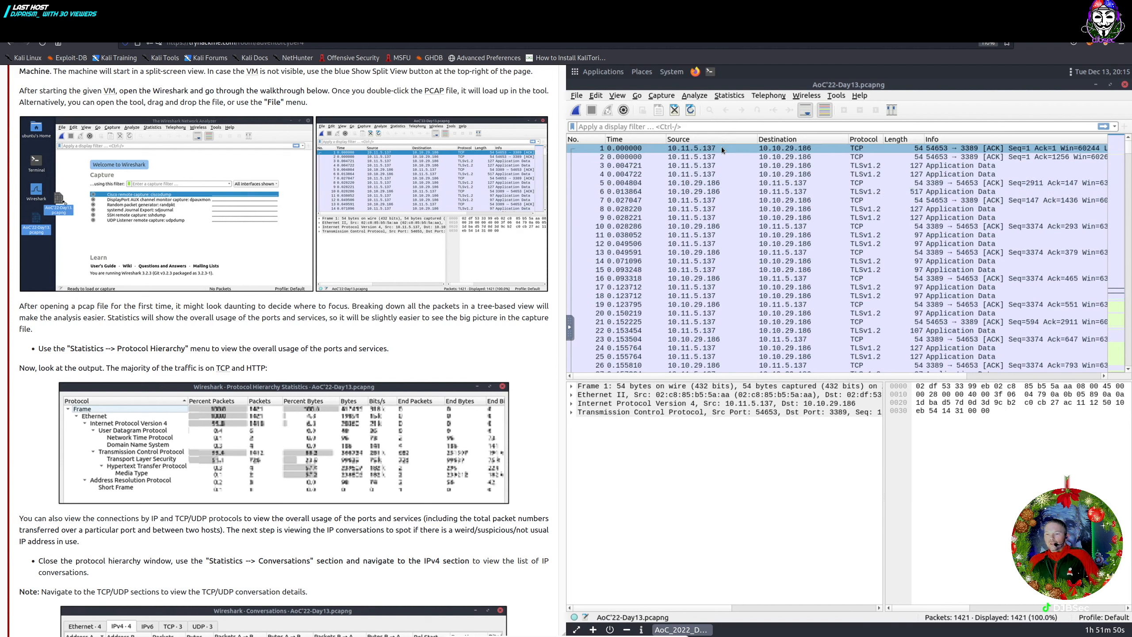
pyautogui.click(571, 395)
pyautogui.click(572, 429)
pyautogui.click(571, 429)
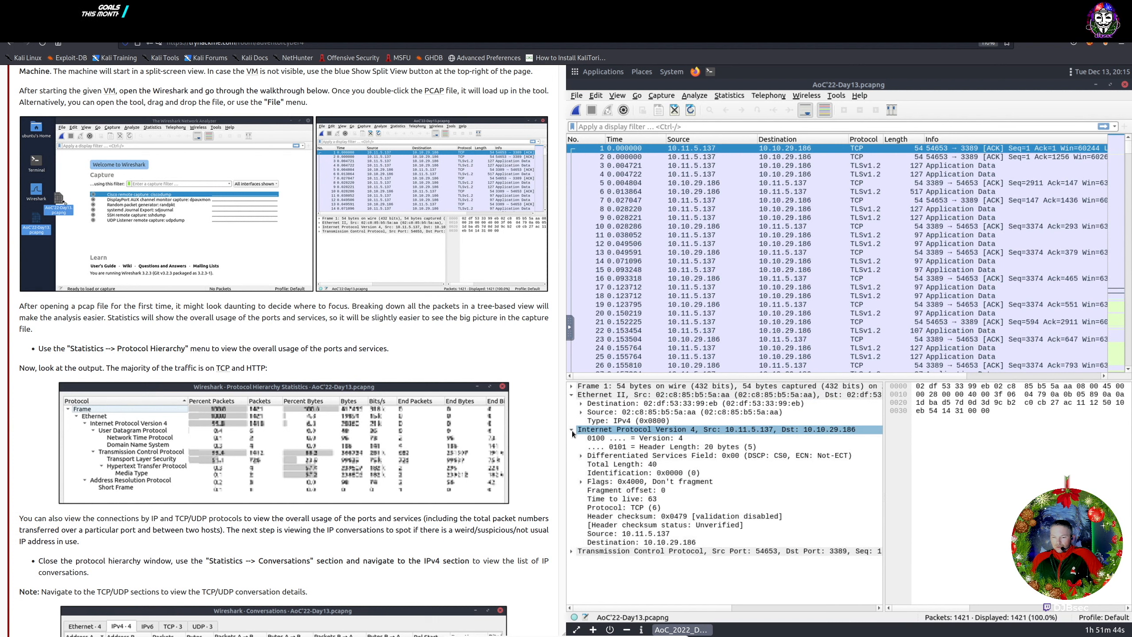
pyautogui.click(582, 551)
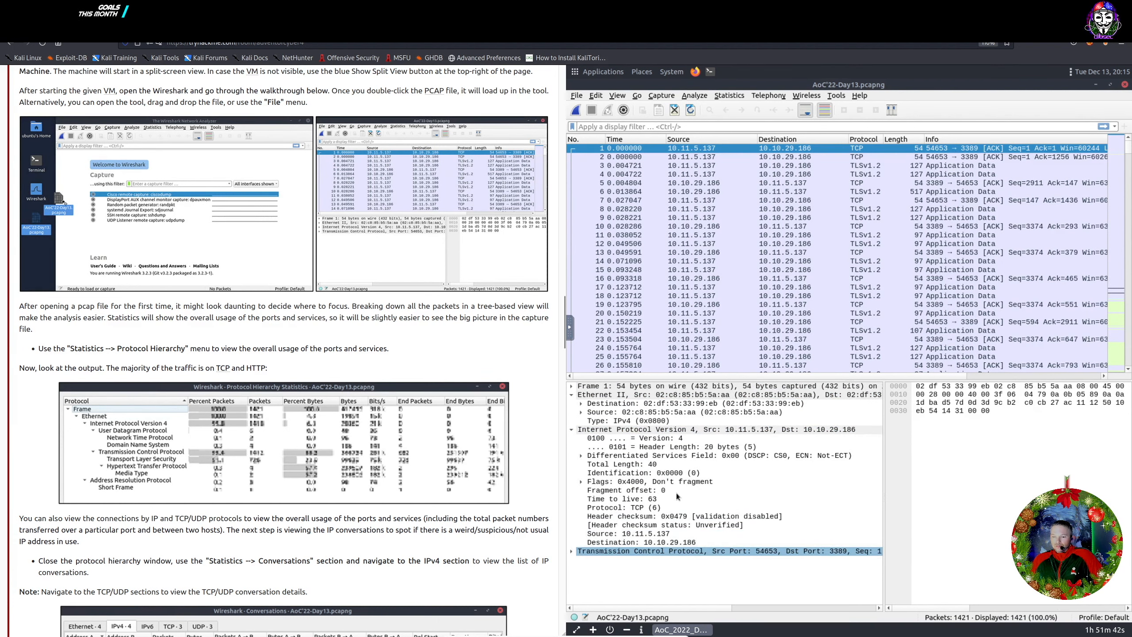
pyautogui.click(572, 395)
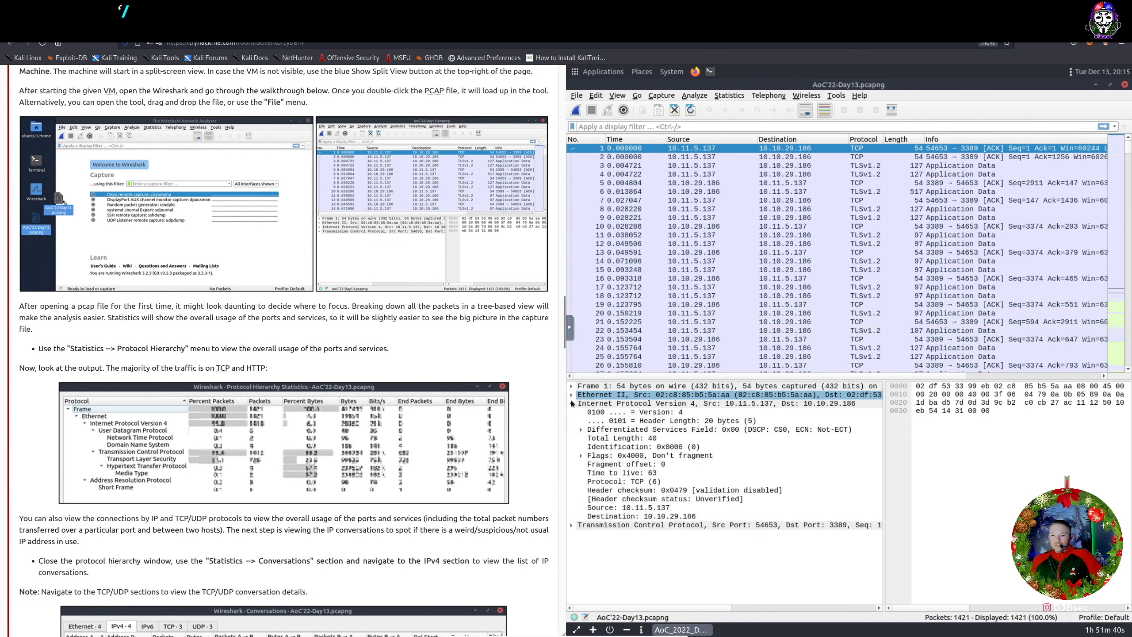
pyautogui.click(573, 404)
pyautogui.click(571, 404)
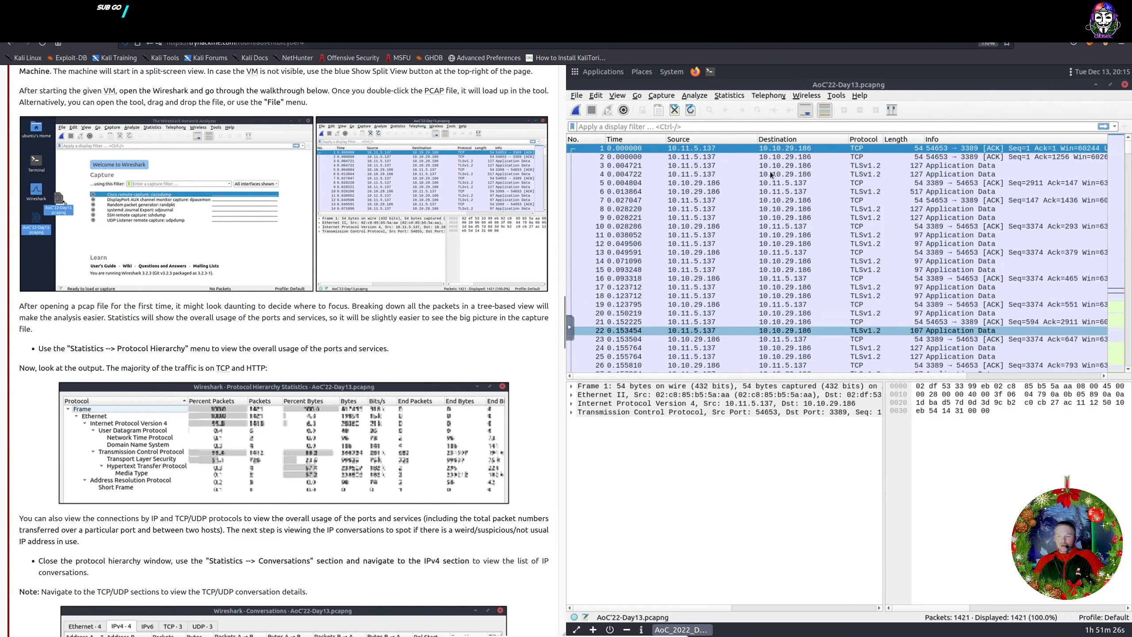
# Show the capture's Protocol Hierarchy statistics and find the related Hypertext Transfer Protocol question on the task page
pyautogui.click(725, 97)
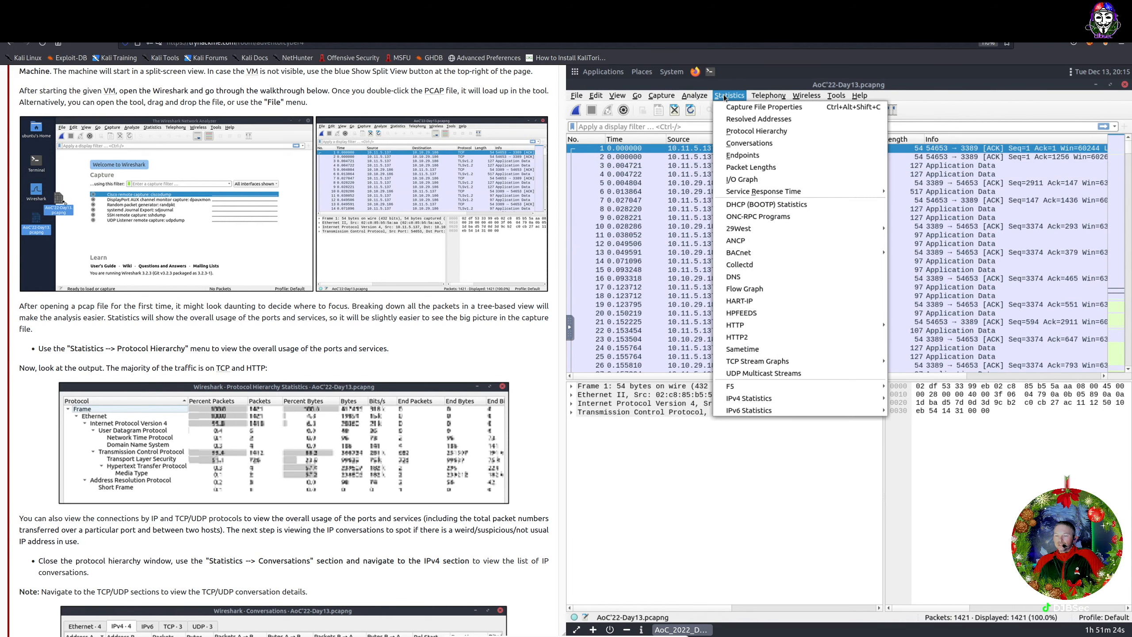
pyautogui.click(753, 131)
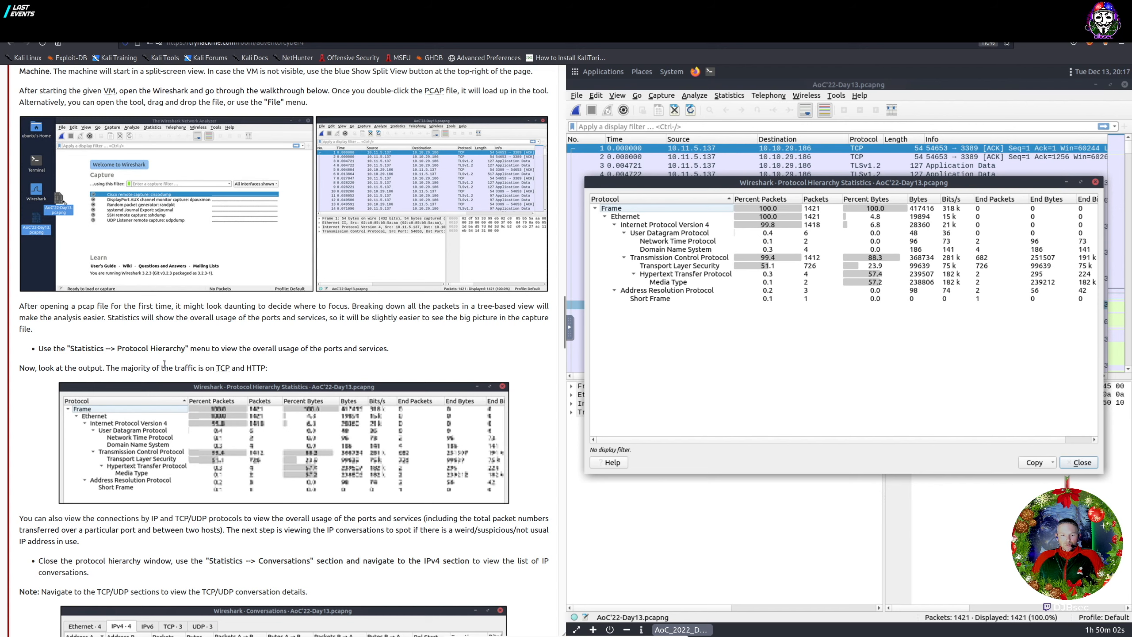
pyautogui.scroll(-2, 164, 364)
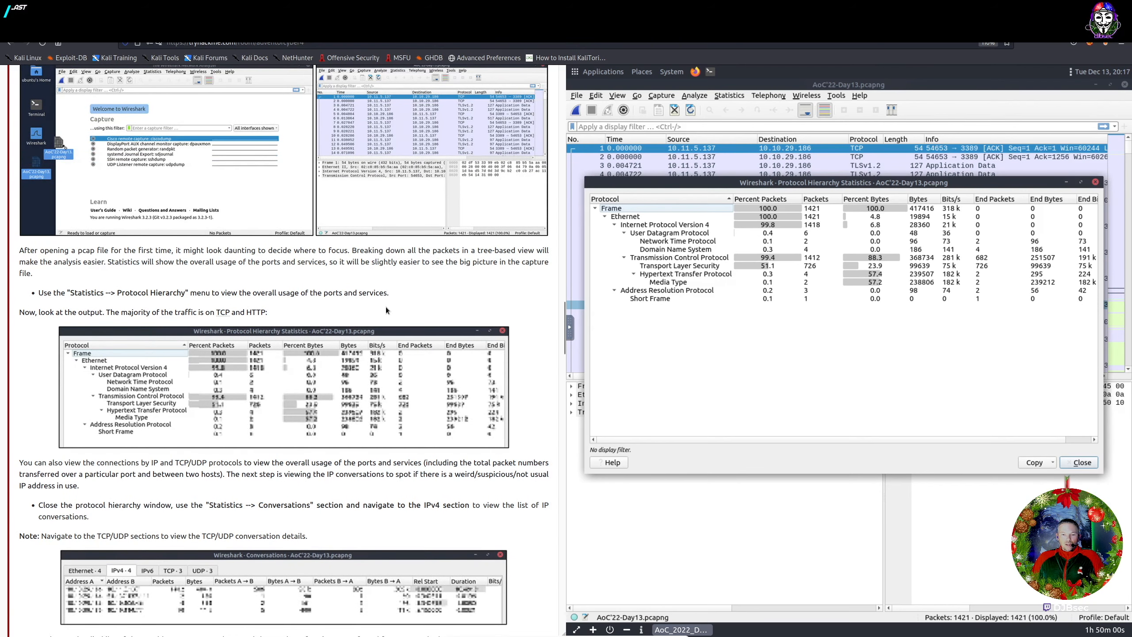
pyautogui.scroll(-1, 107, 369)
pyautogui.scroll(-9, 107, 370)
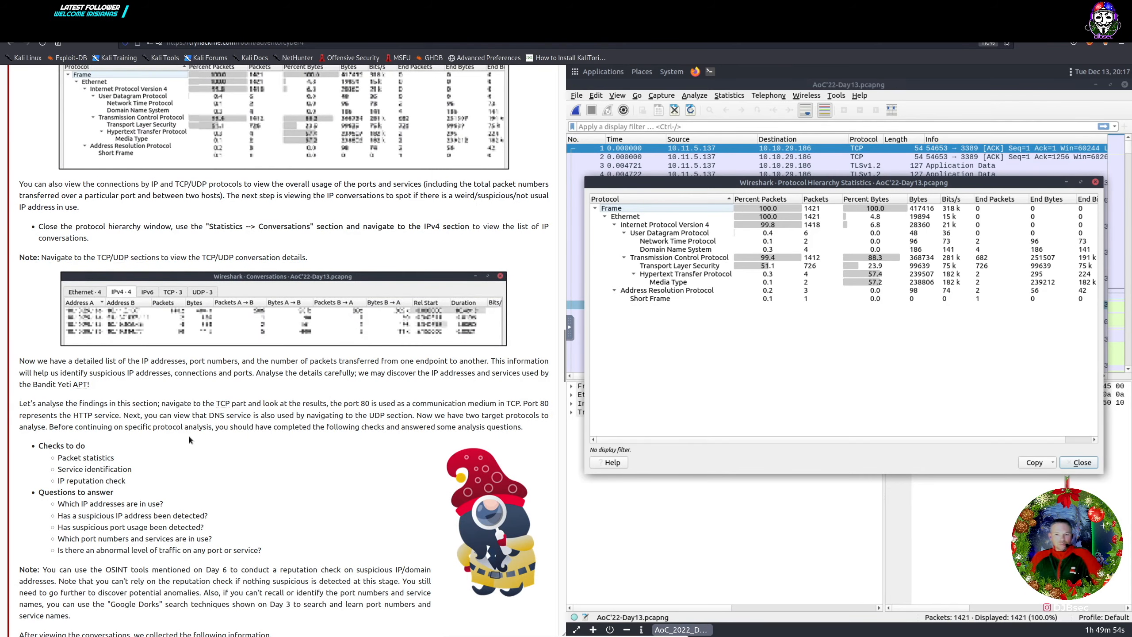
pyautogui.scroll(-20, 189, 439)
pyautogui.scroll(-20, 192, 439)
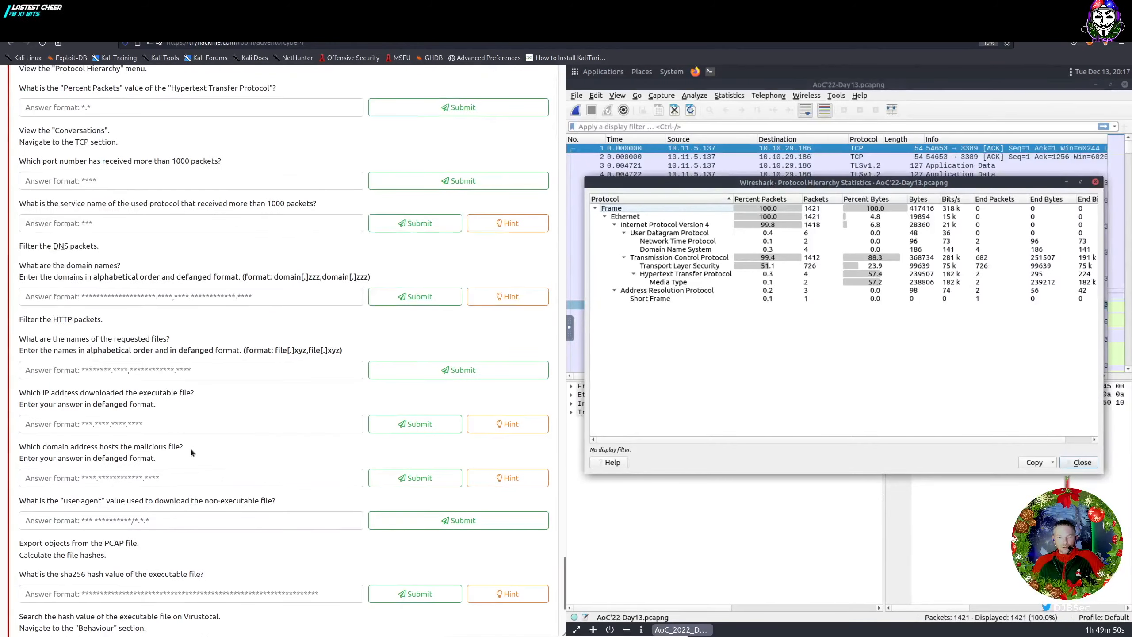
pyautogui.scroll(4, 190, 452)
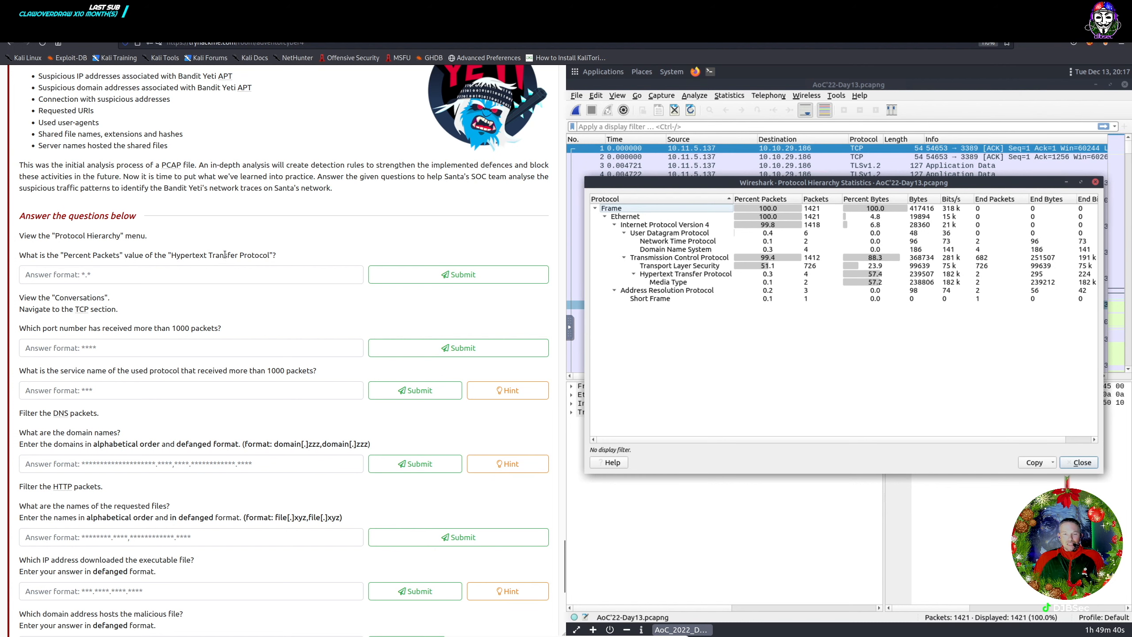
# Submit 0.3 as the "Percent Packets" value of the Hypertext Transfer Protocol and close the Protocol Hierarchy statistics
pyautogui.click(695, 274)
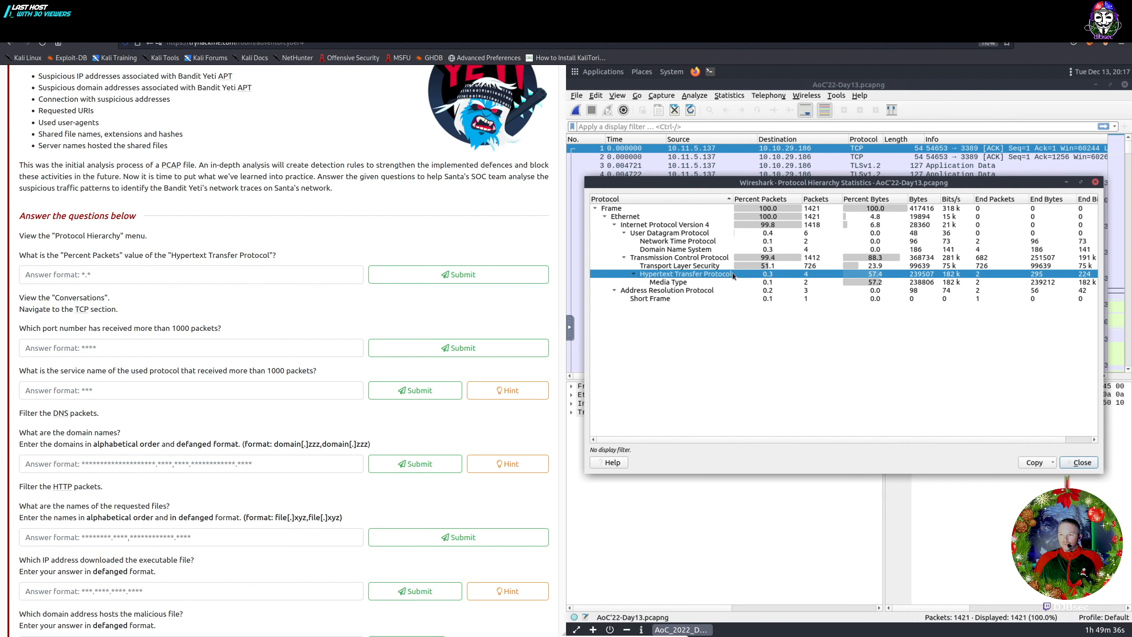
pyautogui.click(241, 270)
pyautogui.write('0.3')
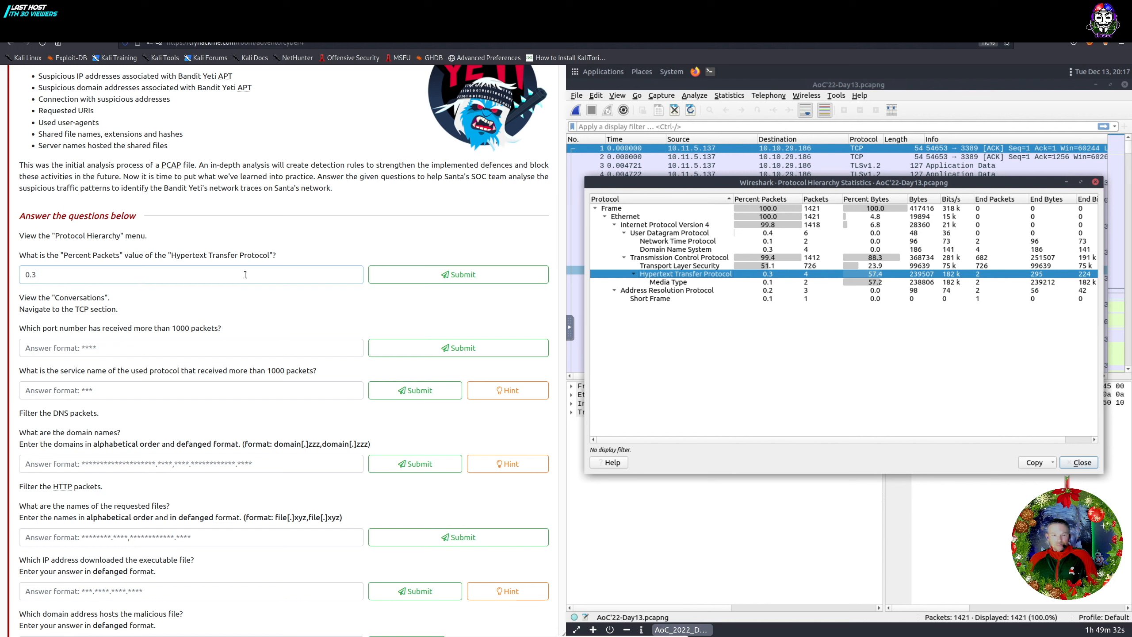
pyautogui.press('Return')
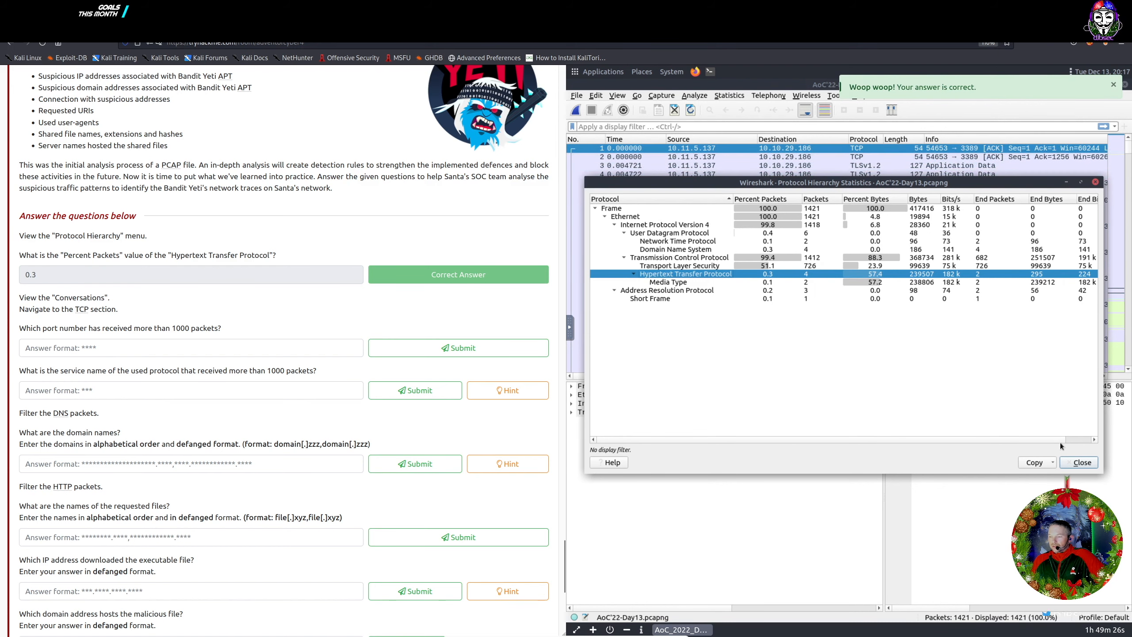
pyautogui.click(1079, 462)
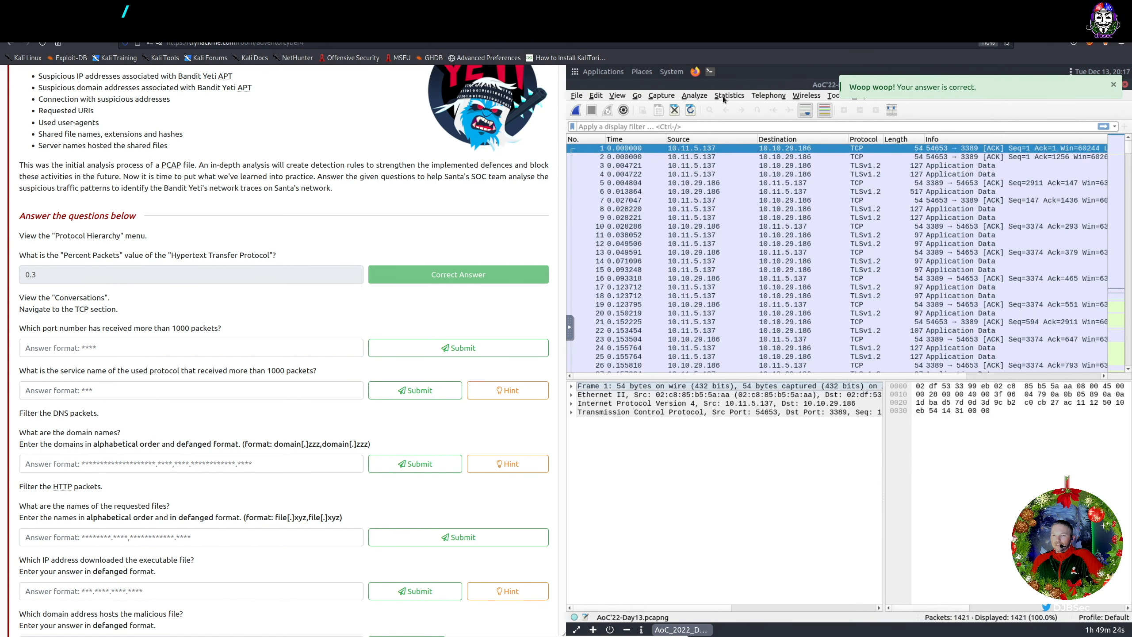
# Show the capture's TCP conversations and compare their ports and packet counts
pyautogui.click(725, 97)
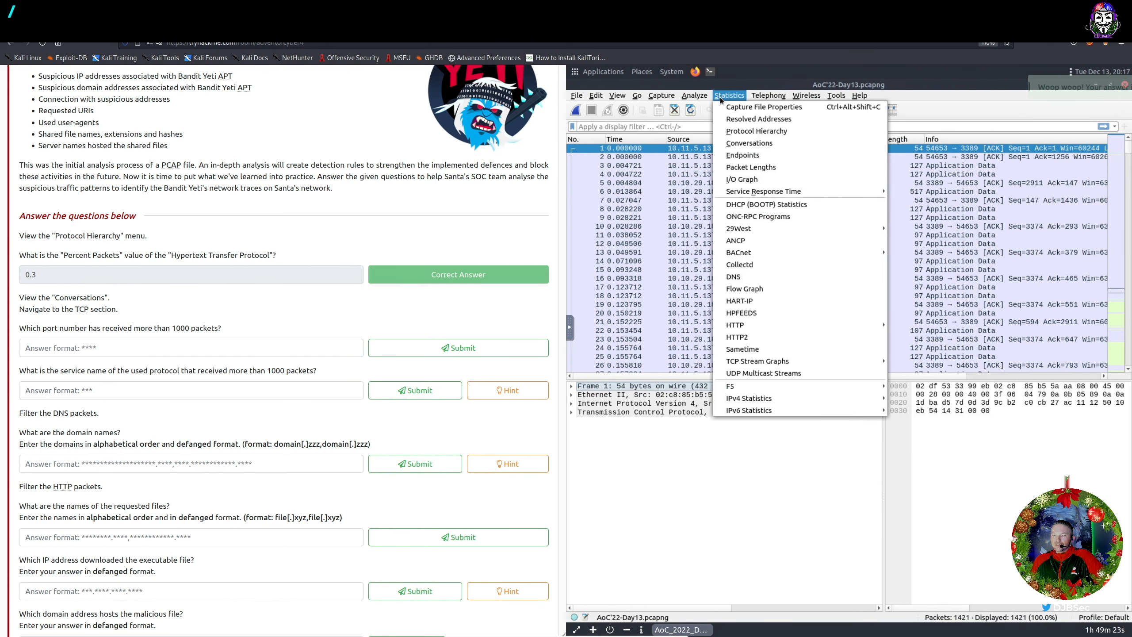
pyautogui.click(749, 143)
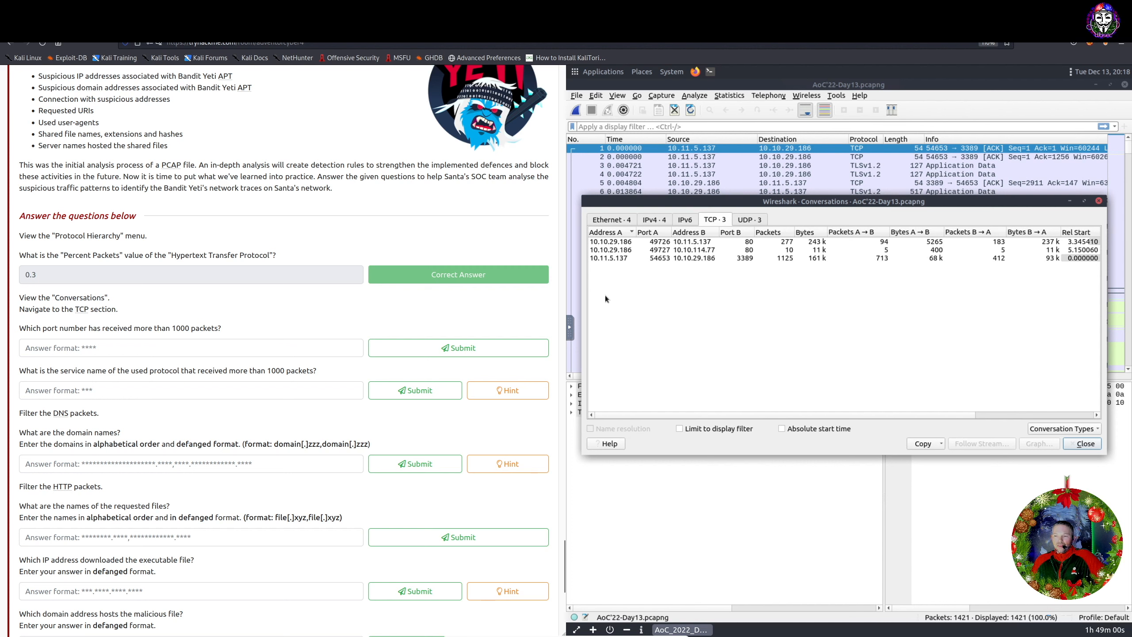
pyautogui.click(691, 259)
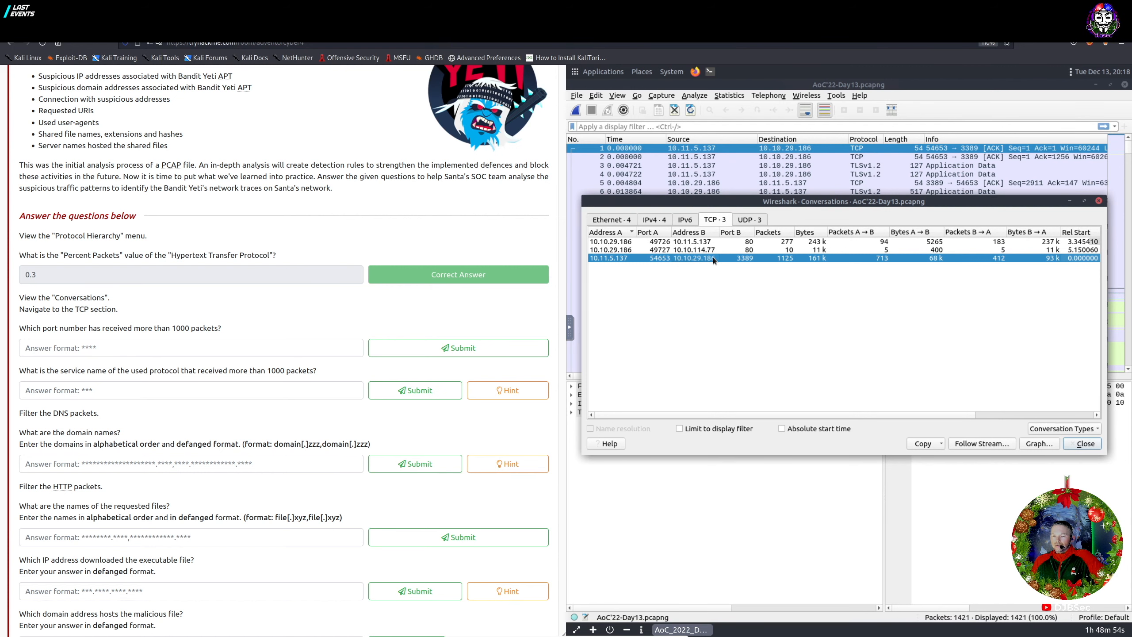
pyautogui.click(787, 243)
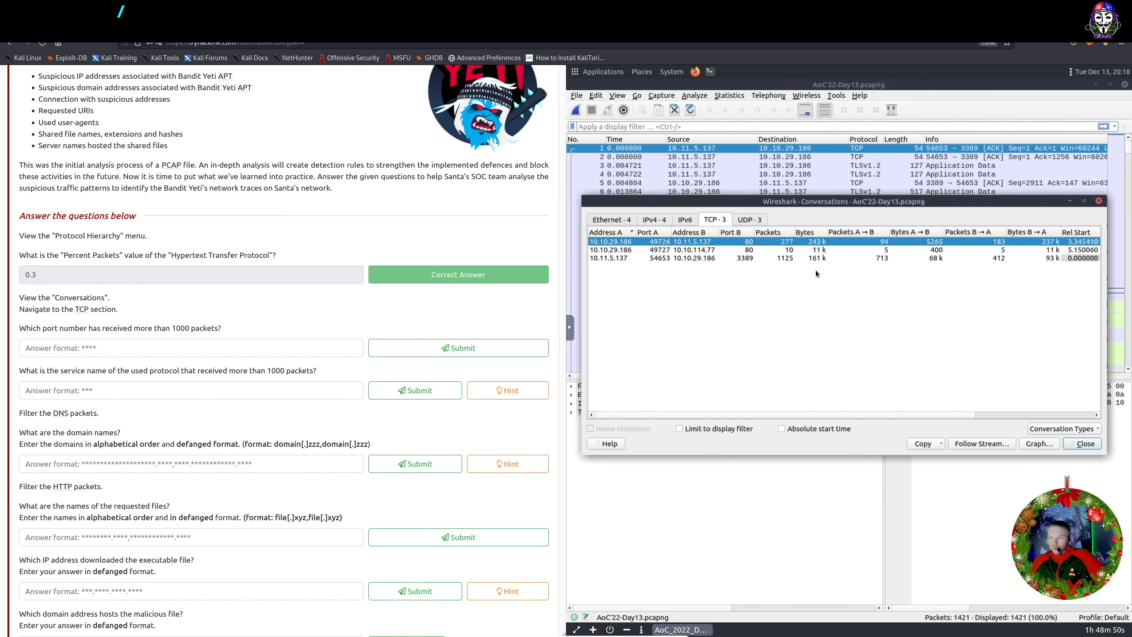
pyautogui.click(792, 251)
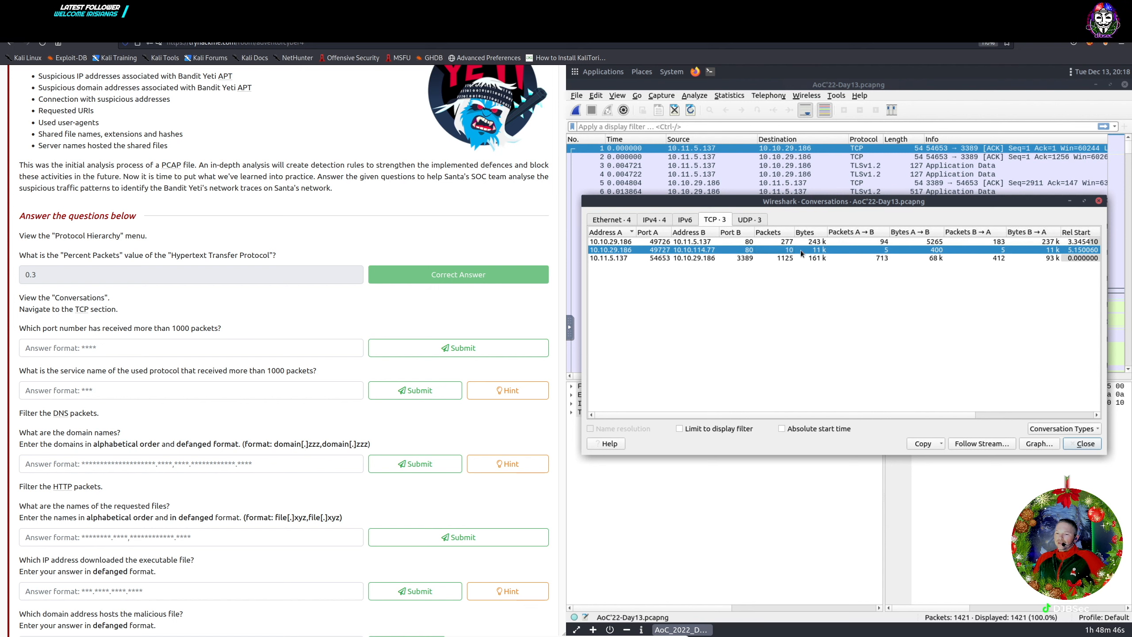
pyautogui.click(792, 259)
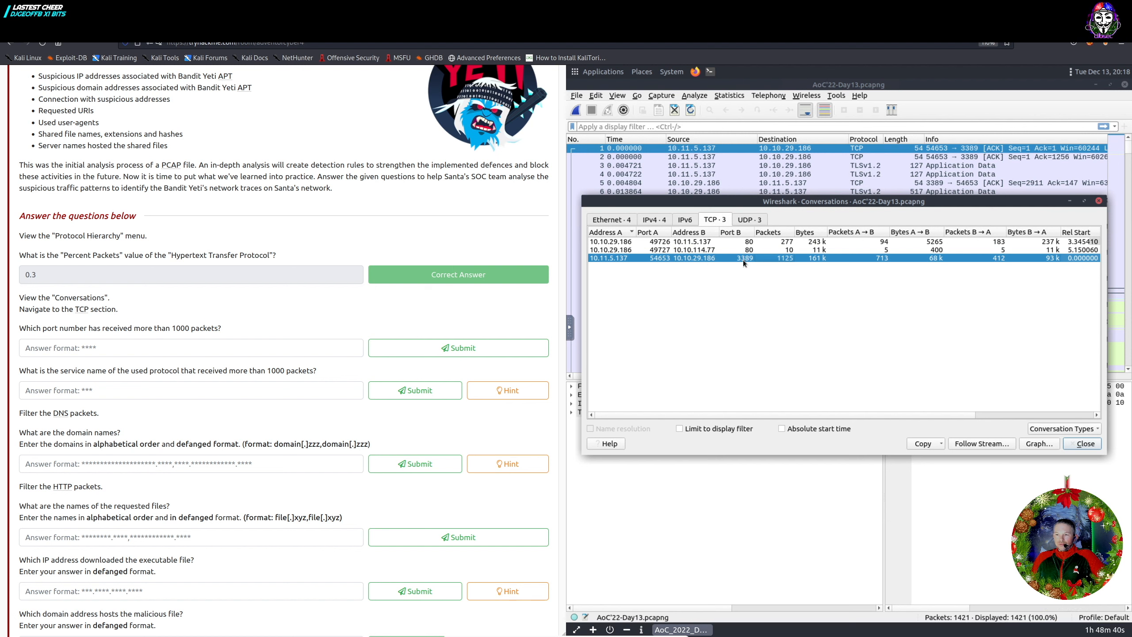
# Submit 3389 as the port number that has received more than 1000 packets
pyautogui.click(123, 350)
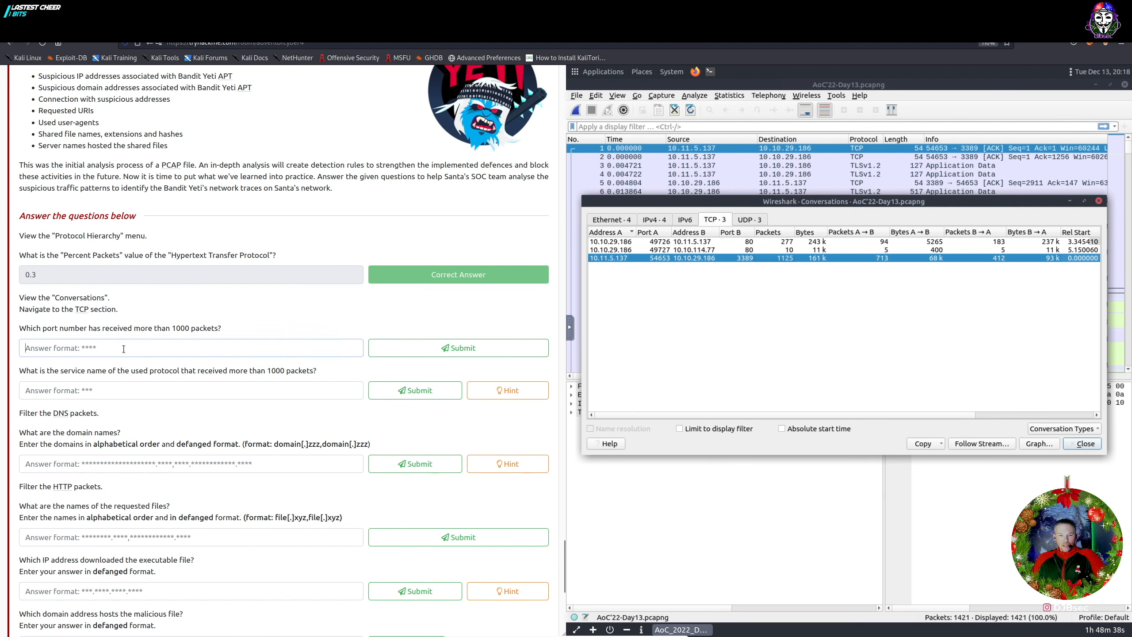
pyautogui.write('3389')
pyautogui.press('Return')
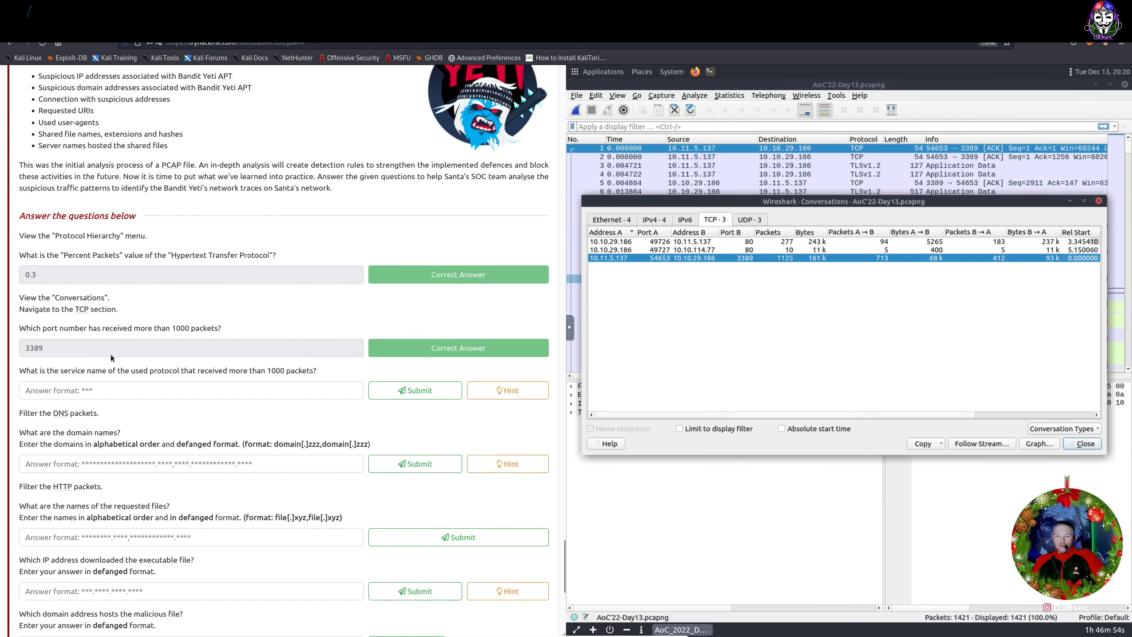
# Submit RDP as the service name of the protocol that received more than 1000 packets and close the Conversations window
pyautogui.click(78, 390)
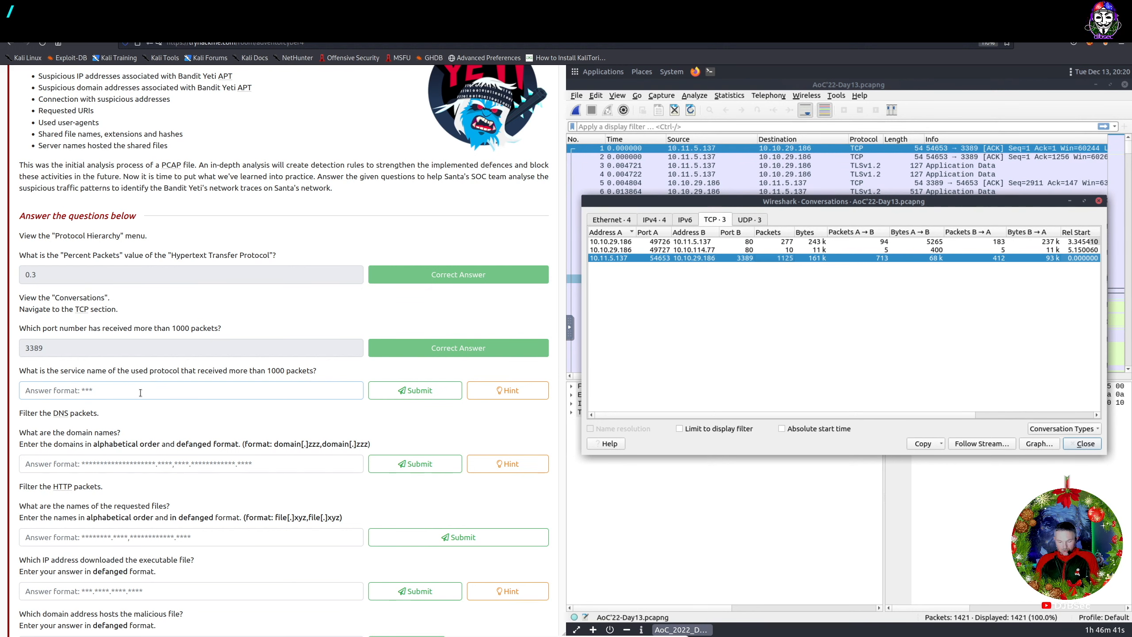
pyautogui.write('RDP')
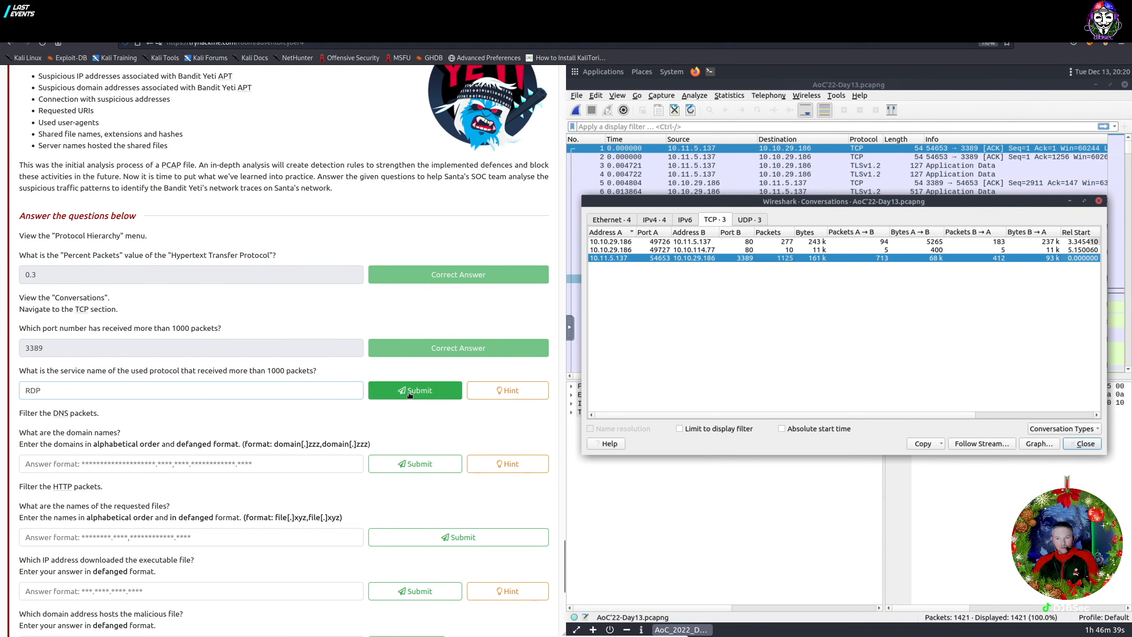
pyautogui.click(410, 393)
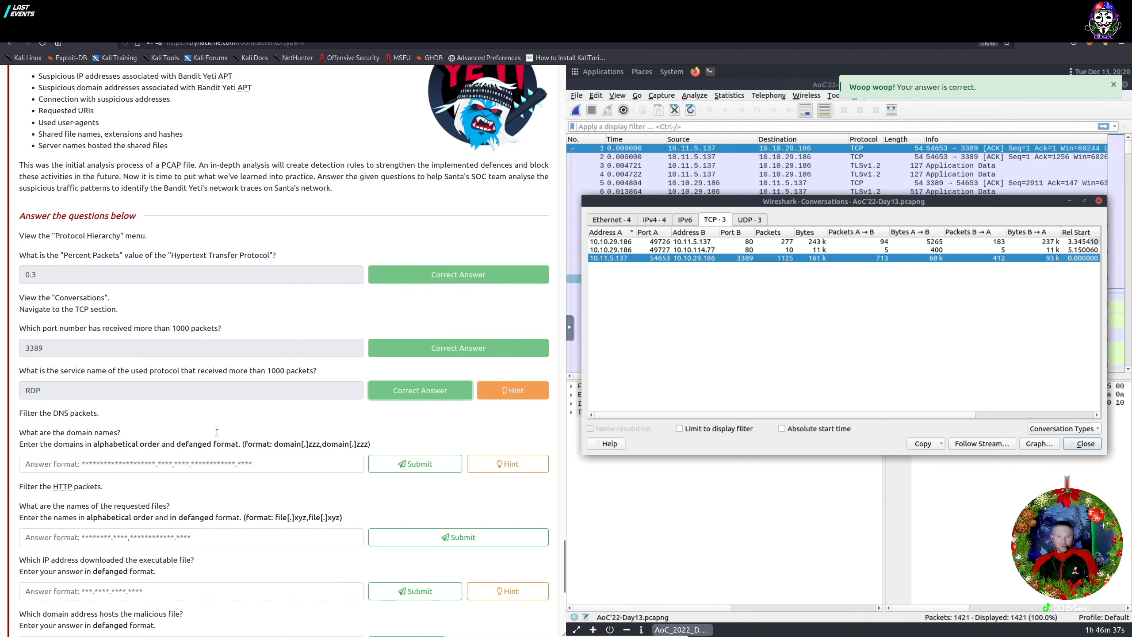
pyautogui.scroll(-1, 124, 402)
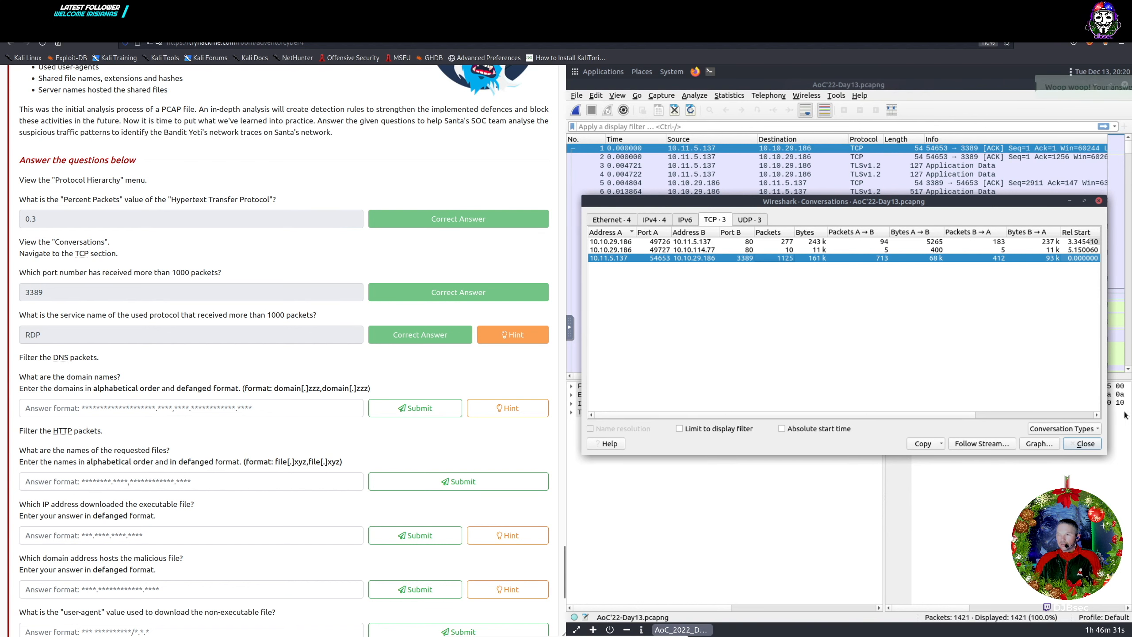
pyautogui.click(1078, 444)
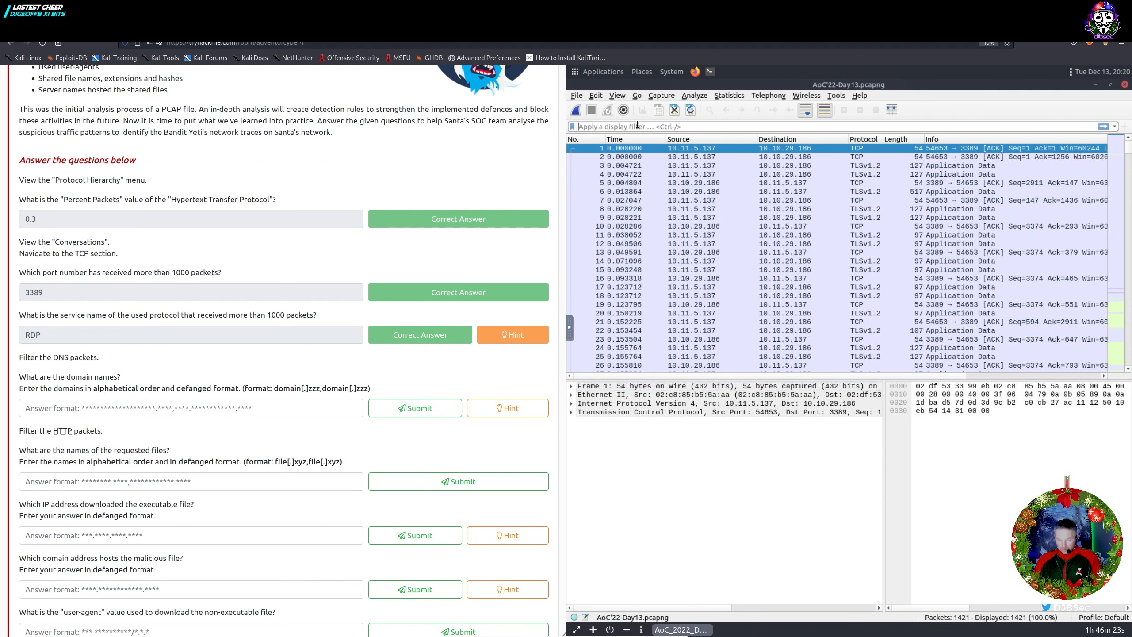
# Filter the packet list with dns and narrow the Source and Destination columns so the Info text fits
pyautogui.click(637, 125)
pyautogui.write('dns')
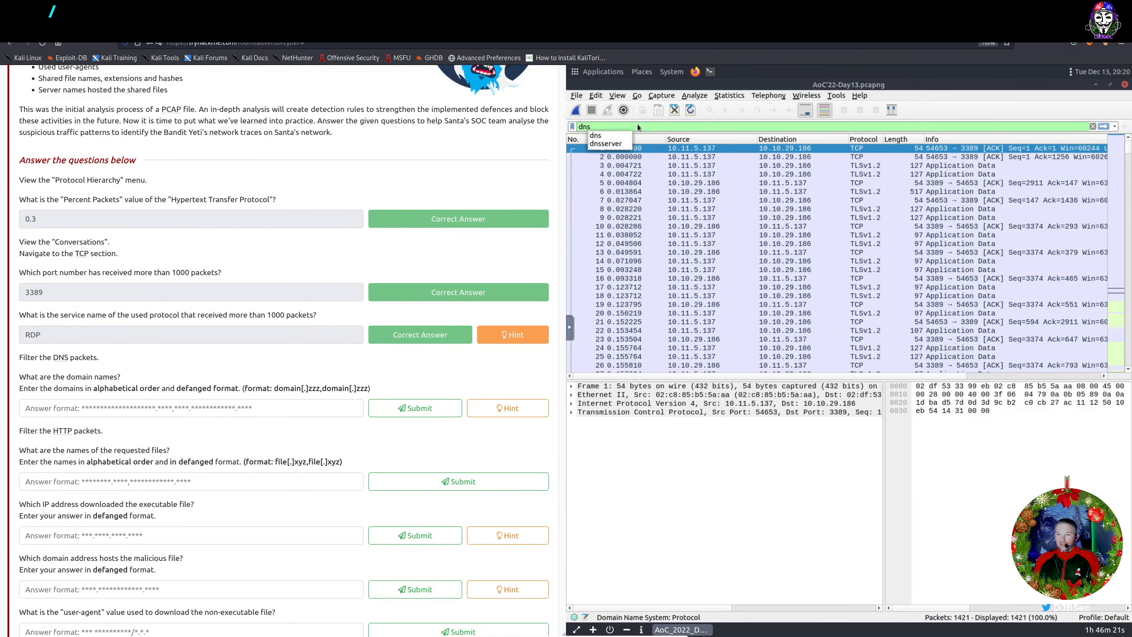
pyautogui.press('Return')
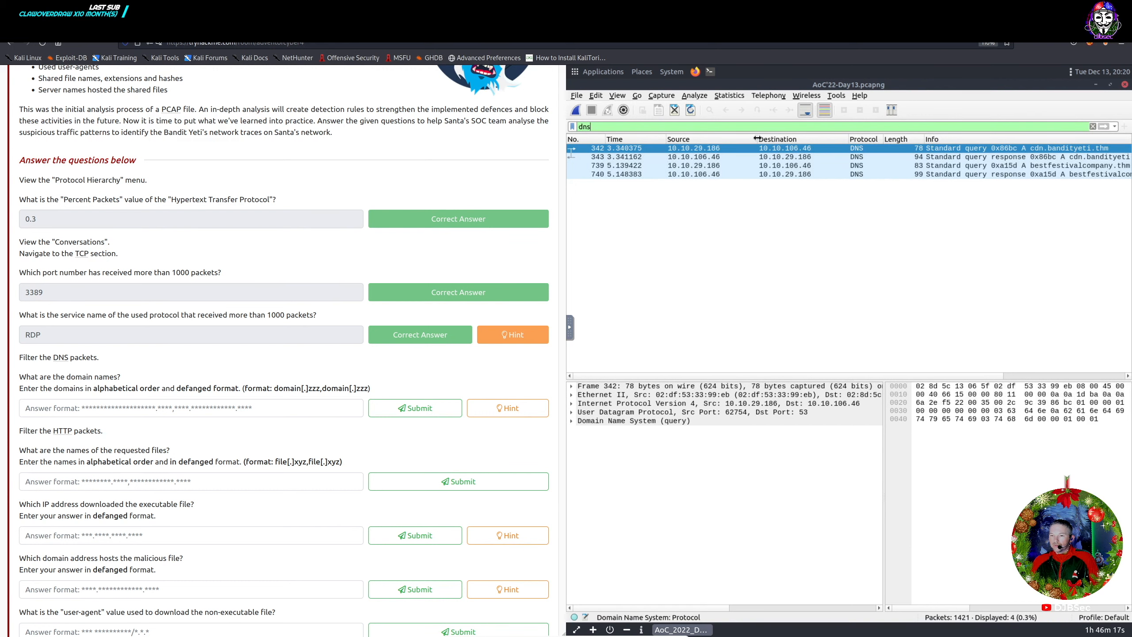
pyautogui.moveTo(757, 138)
pyautogui.mouseDown()
pyautogui.moveTo(700, 139)
pyautogui.moveTo(748, 139)
pyautogui.mouseUp()
pyautogui.moveTo(665, 139); pyautogui.dragTo(643, 139)
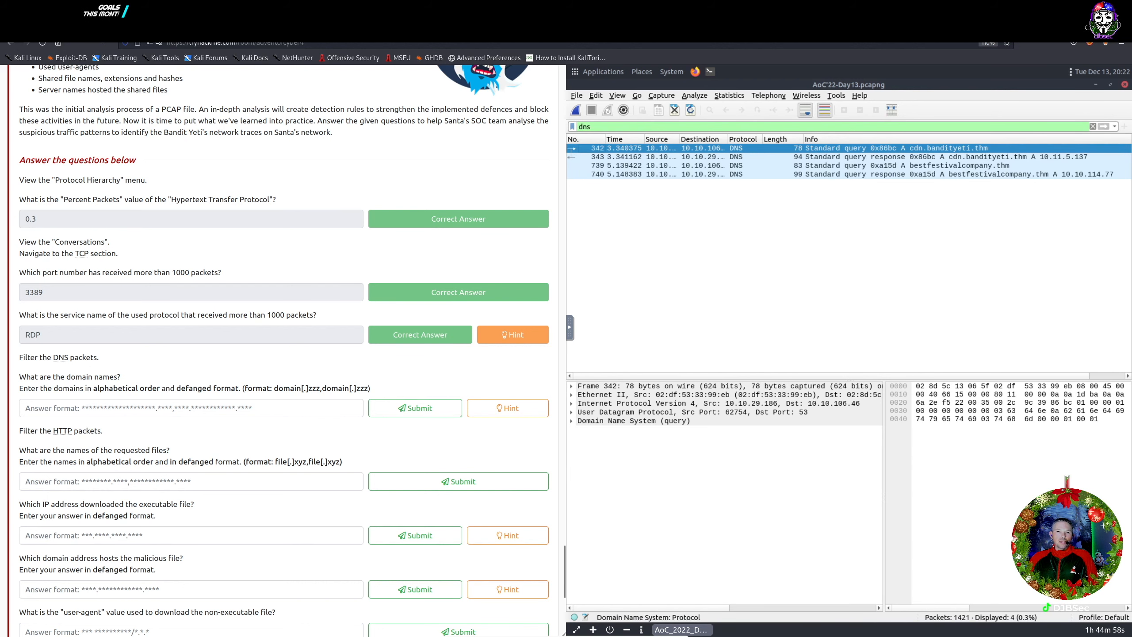
# Open CyberChef in a new browser tab and return to the TryHackMe task page
pyautogui.hotkey('ctrl', 't')
pyautogui.hotkey('ctrl', 'v')
pyautogui.press('Return')
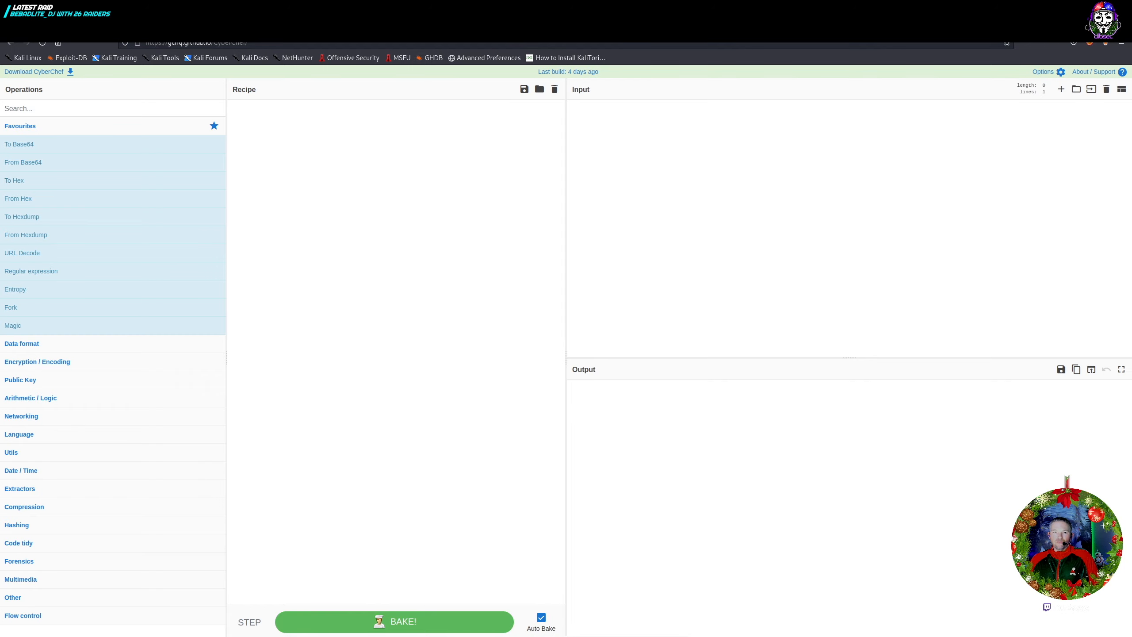
pyautogui.hotkey('ctrl', 'shift', 'Tab')
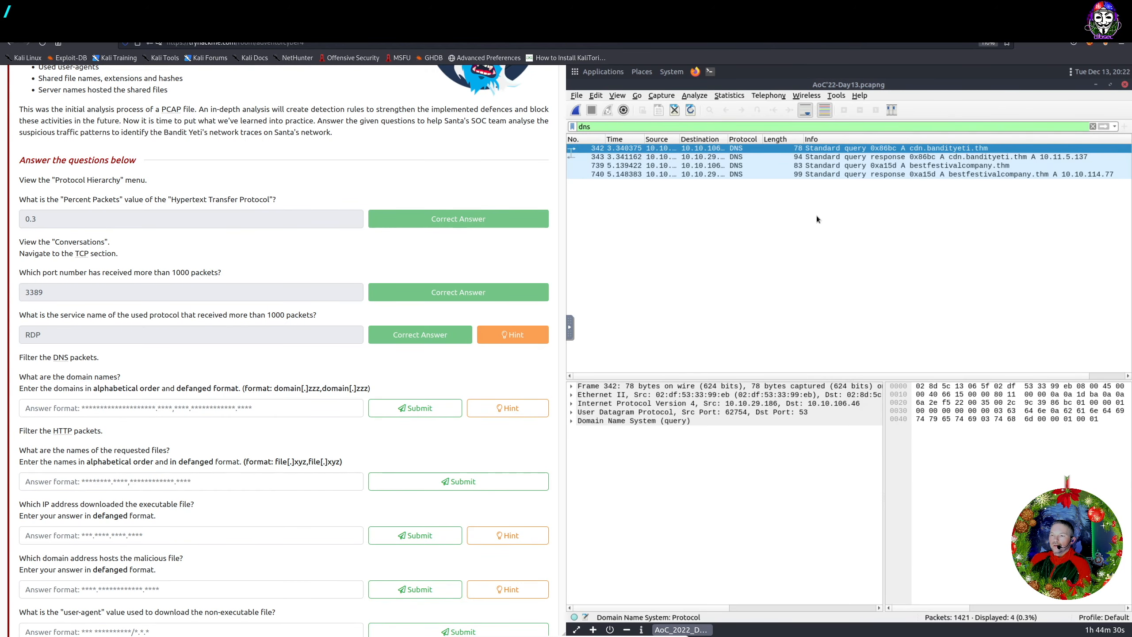
# Follow the UDP stream of the cdn.bandityeti.thm query packet and select the domain name's two lines in its content
pyautogui.rightClick(954, 152)
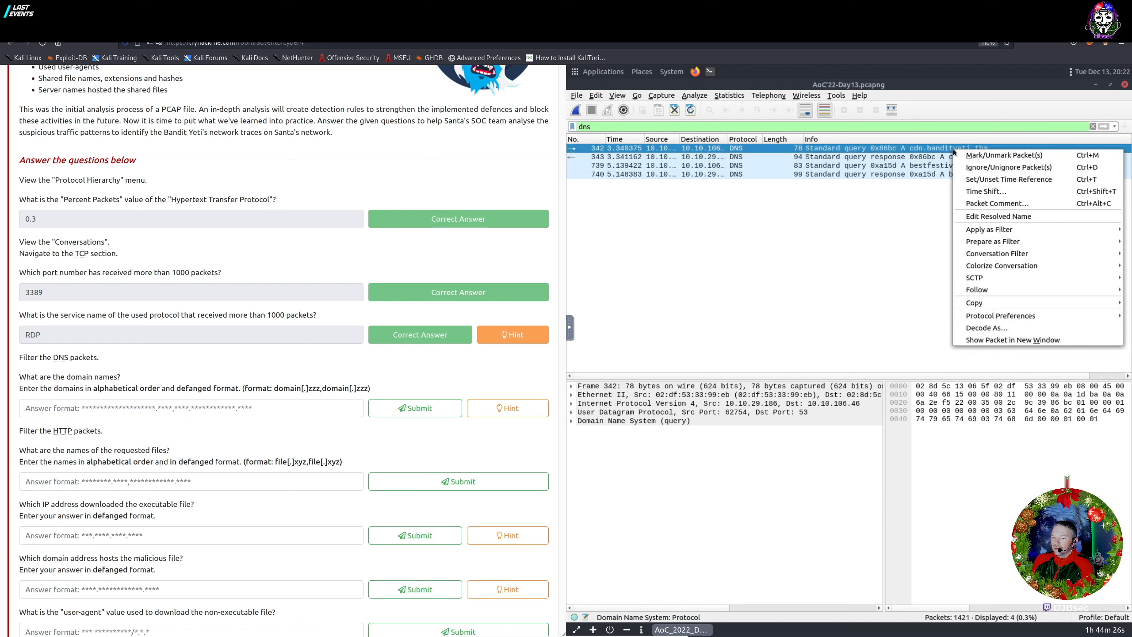
pyautogui.moveTo(980, 259)
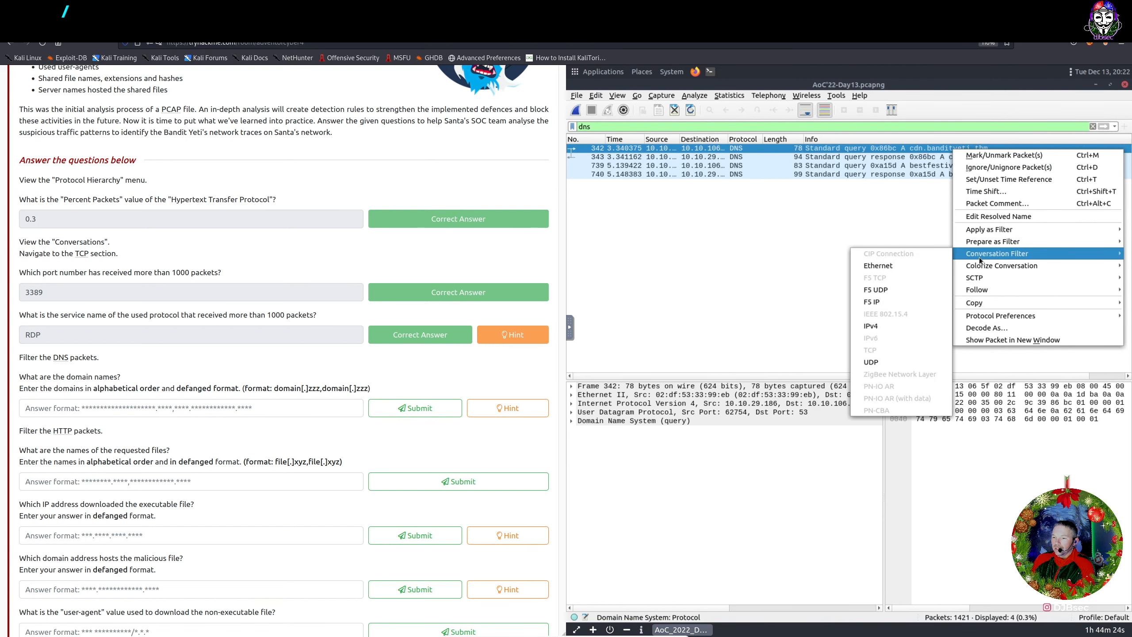
pyautogui.moveTo(989, 289)
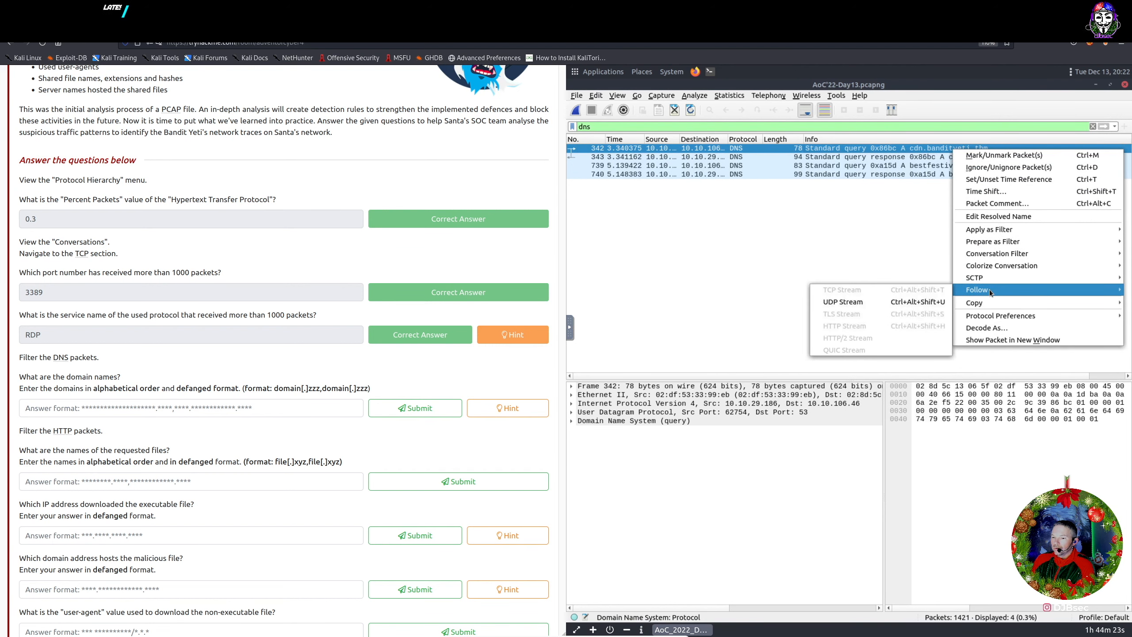
pyautogui.click(848, 303)
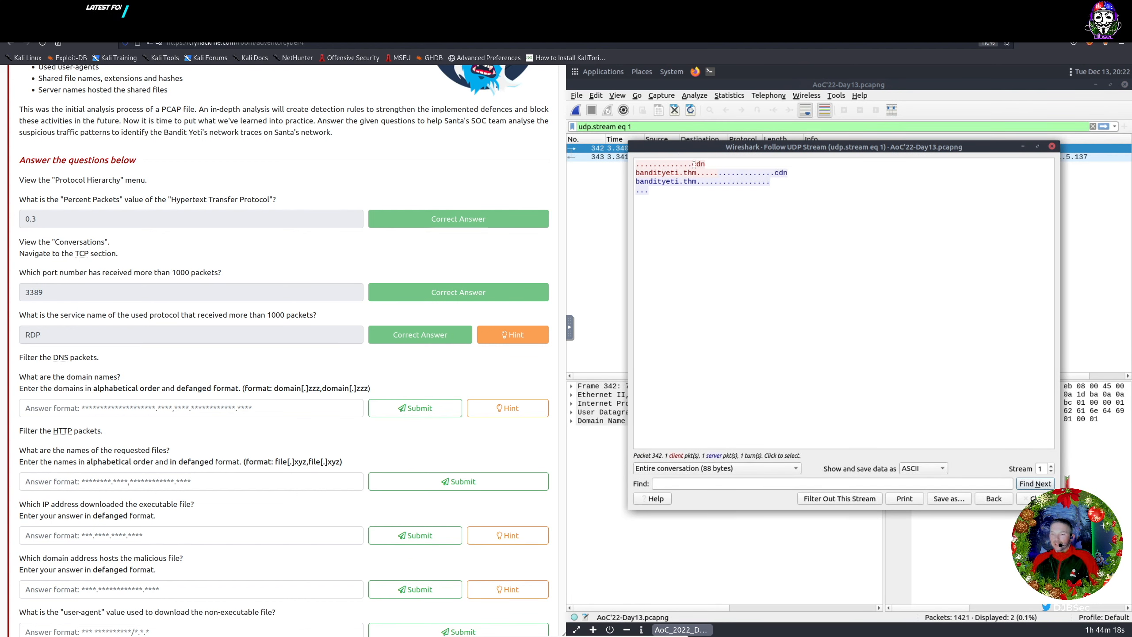
pyautogui.moveTo(704, 166)
pyautogui.mouseDown()
pyautogui.moveTo(687, 178)
pyautogui.moveTo(718, 192)
pyautogui.moveTo(696, 174)
pyautogui.mouseUp()
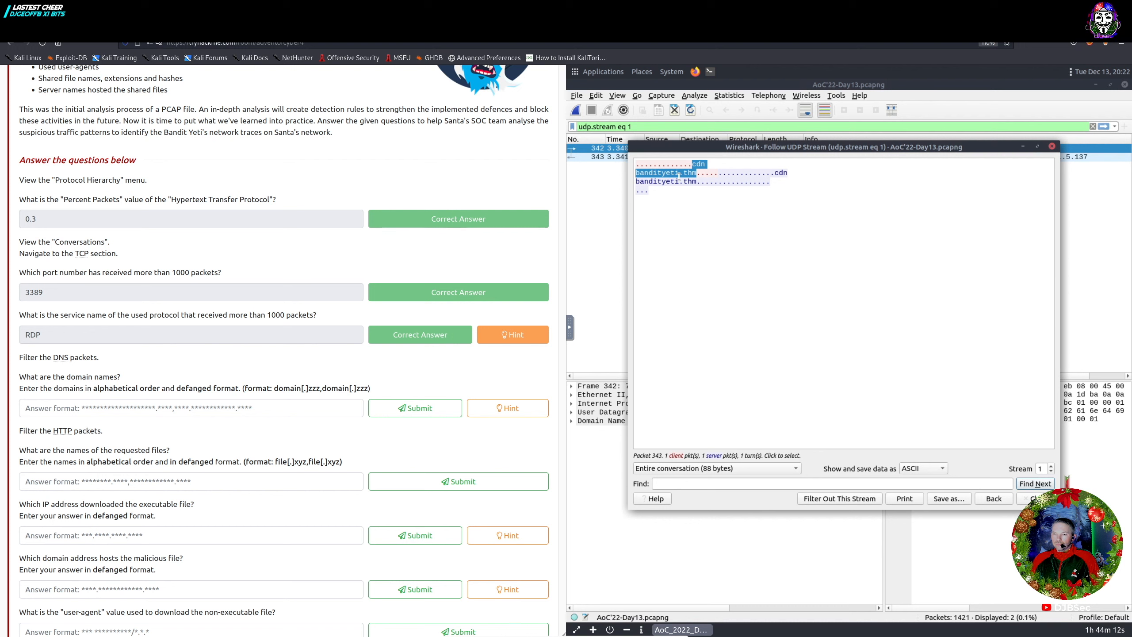
# Show the virtual machine's shared clipboard, join the copied lines into cdn.bandityeti.thm and select the whole text
pyautogui.click(571, 329)
pyautogui.click(579, 355)
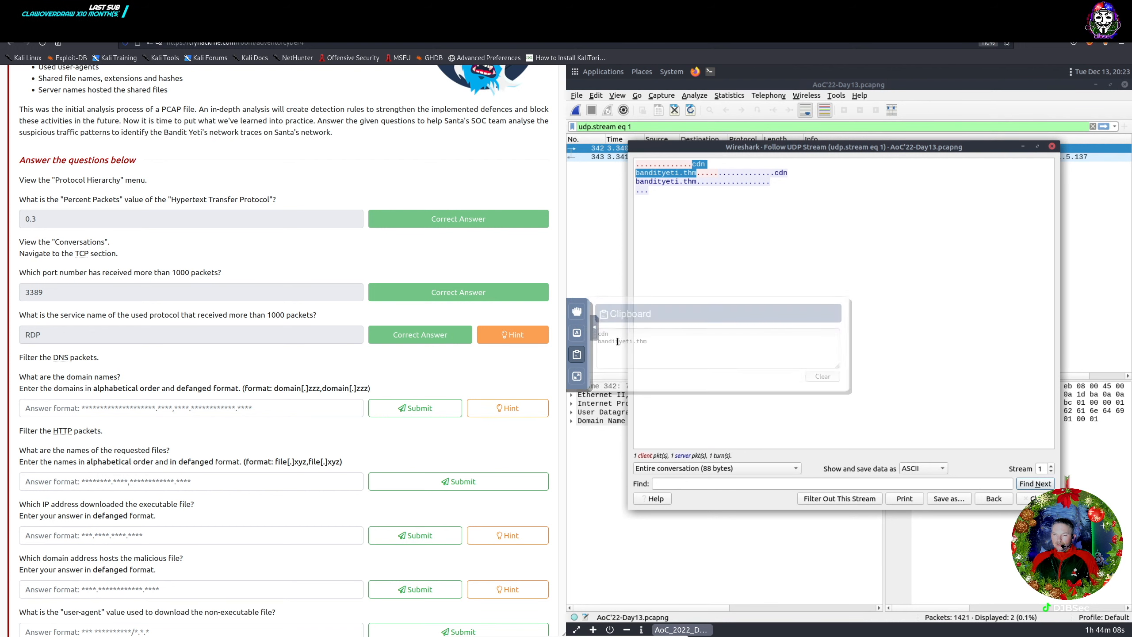
pyautogui.click(696, 343)
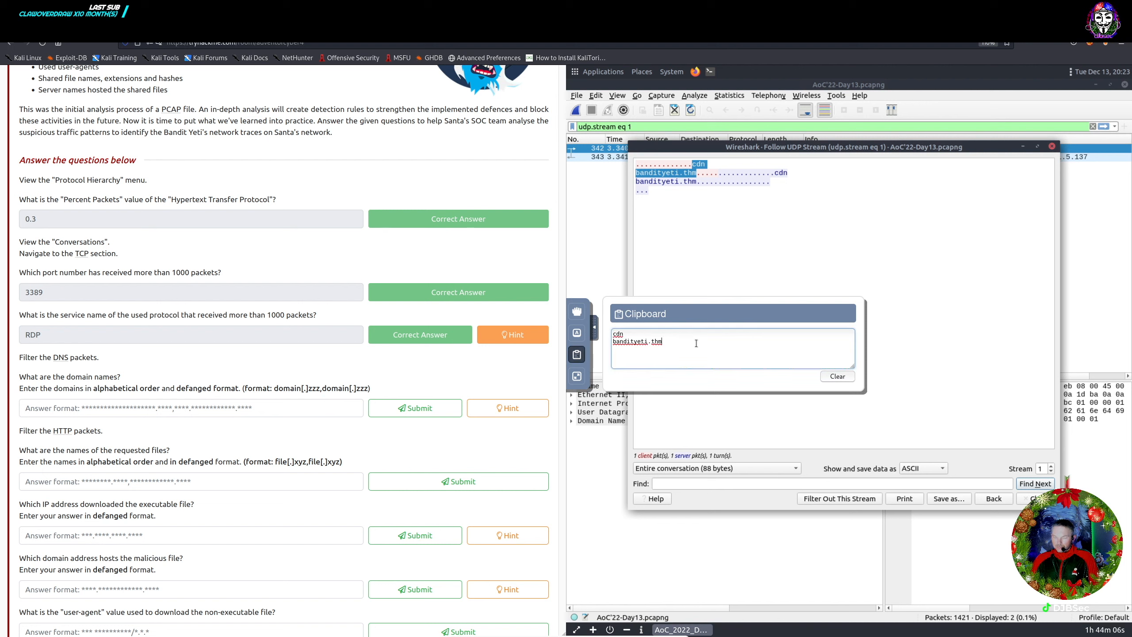
pyautogui.press('Delete')
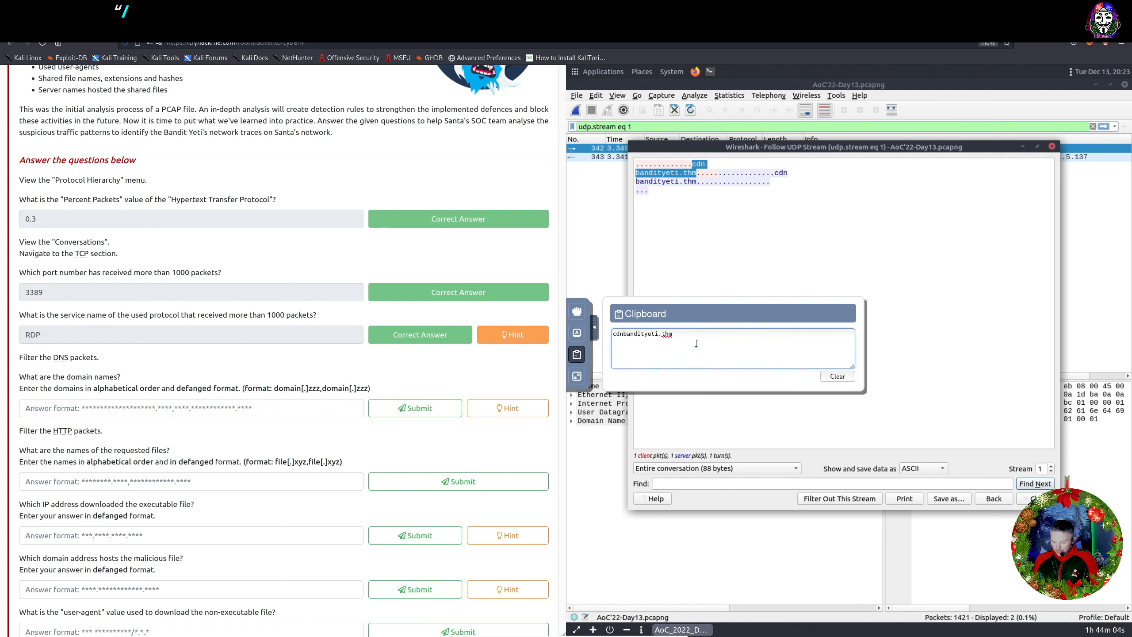
pyautogui.write('.')
pyautogui.hotkey('ctrl', 'a')
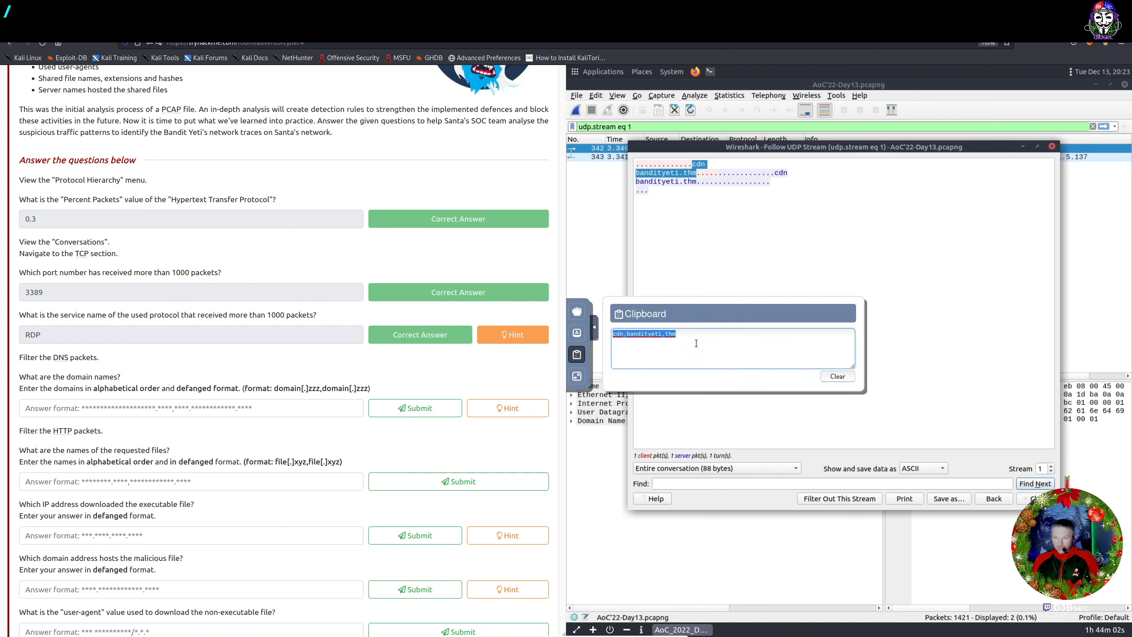
# Switch to CyberChef, enter cdn.bandityeti.thm as the input and apply the Defang URL operation
pyautogui.click(375, 27)
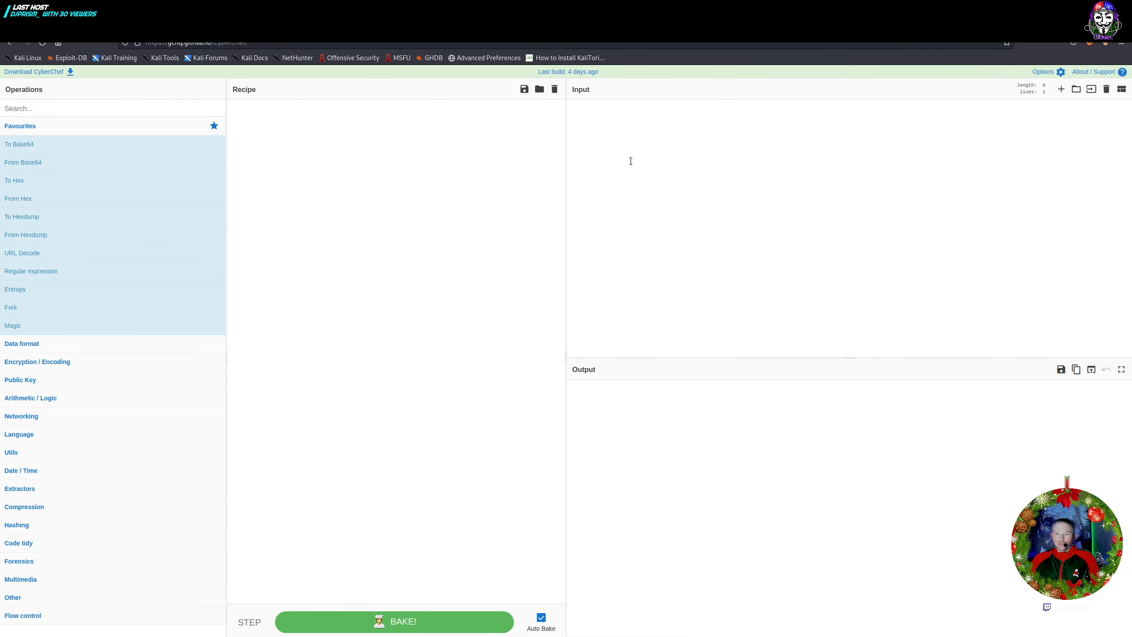
pyautogui.hotkey('ctrl', 'v')
pyautogui.click(66, 111)
pyautogui.write('defang')
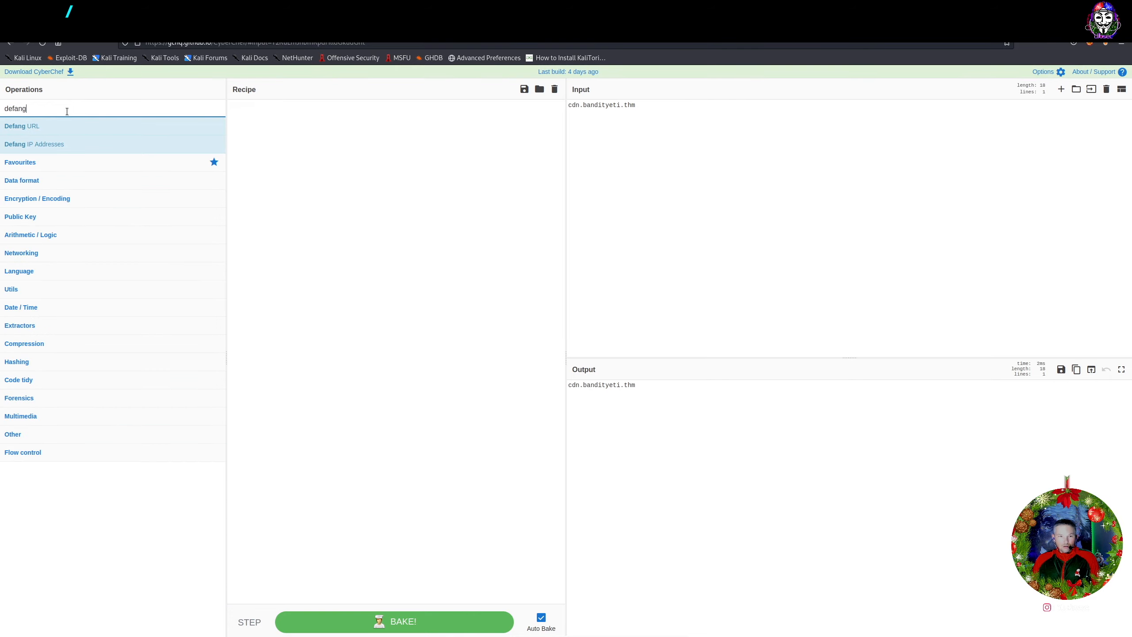
pyautogui.moveTo(27, 126); pyautogui.dragTo(357, 147)
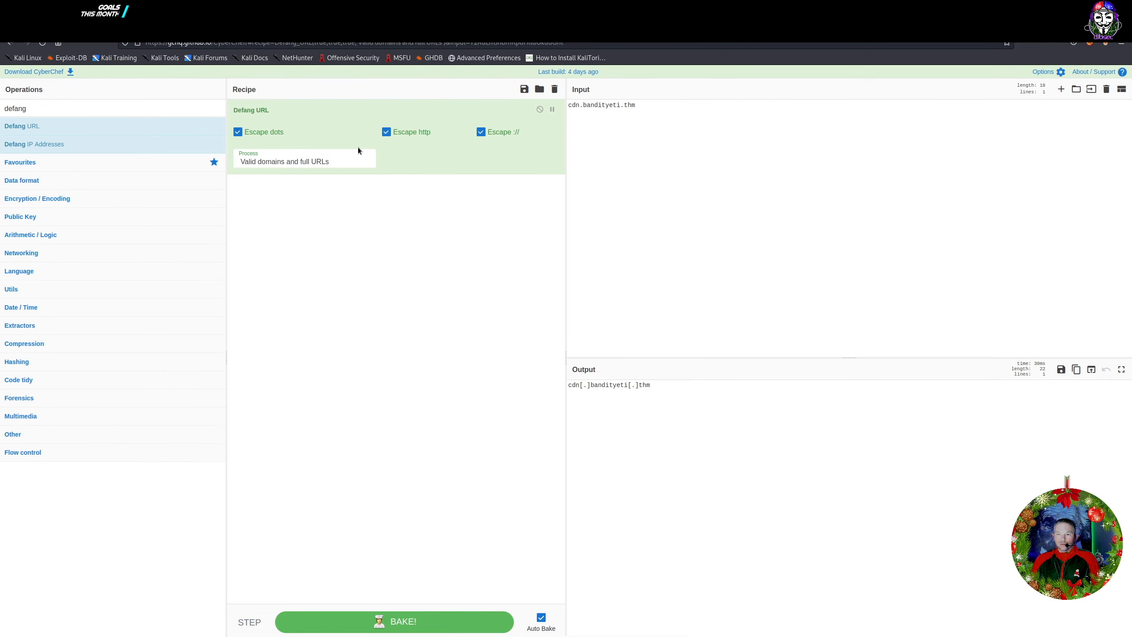
# Copy the defanged domain cdn[.]bandityeti[.]thm from the output into the domain names answer on the TryHackMe page
pyautogui.moveTo(655, 387); pyautogui.dragTo(552, 381)
pyautogui.hotkey('ctrl', 'c')
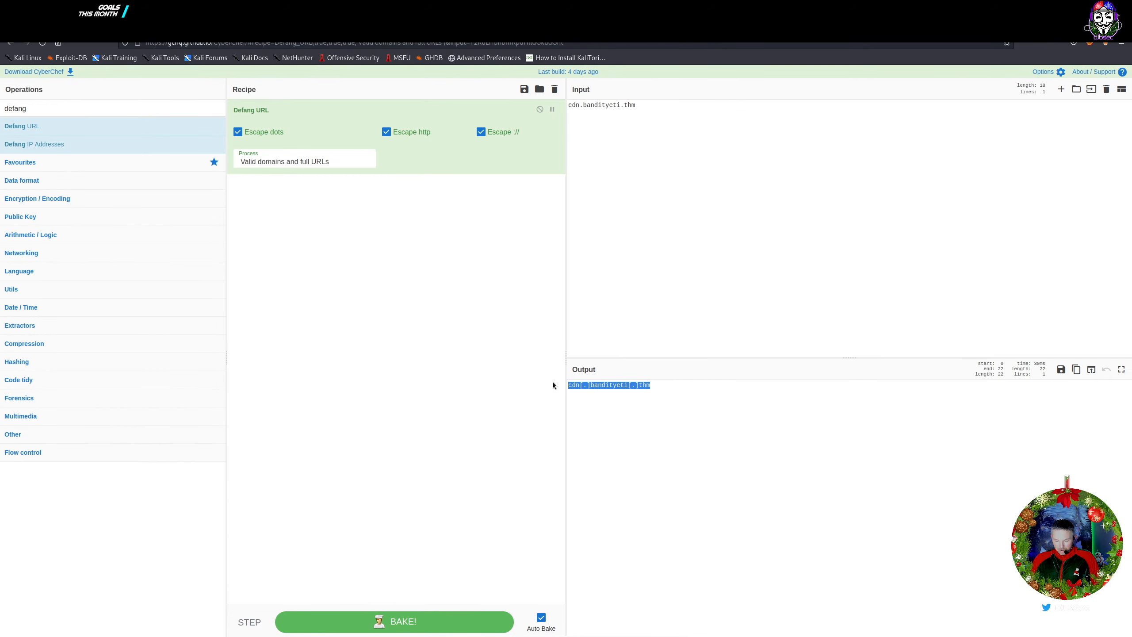
pyautogui.click(93, 27)
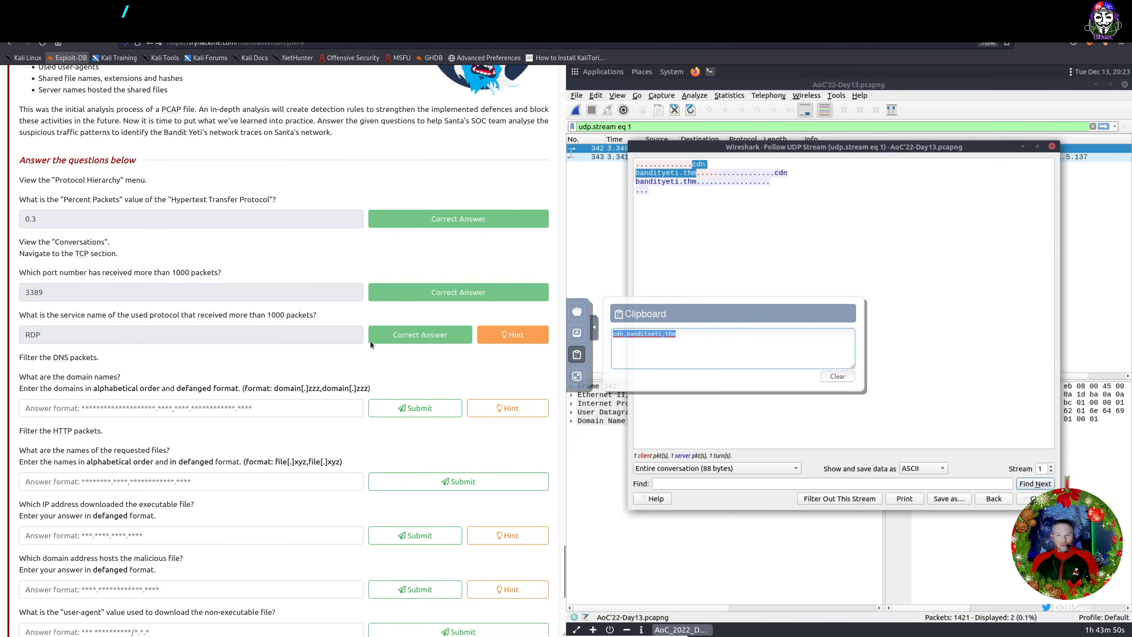
pyautogui.click(156, 410)
pyautogui.hotkey('ctrl', 'v')
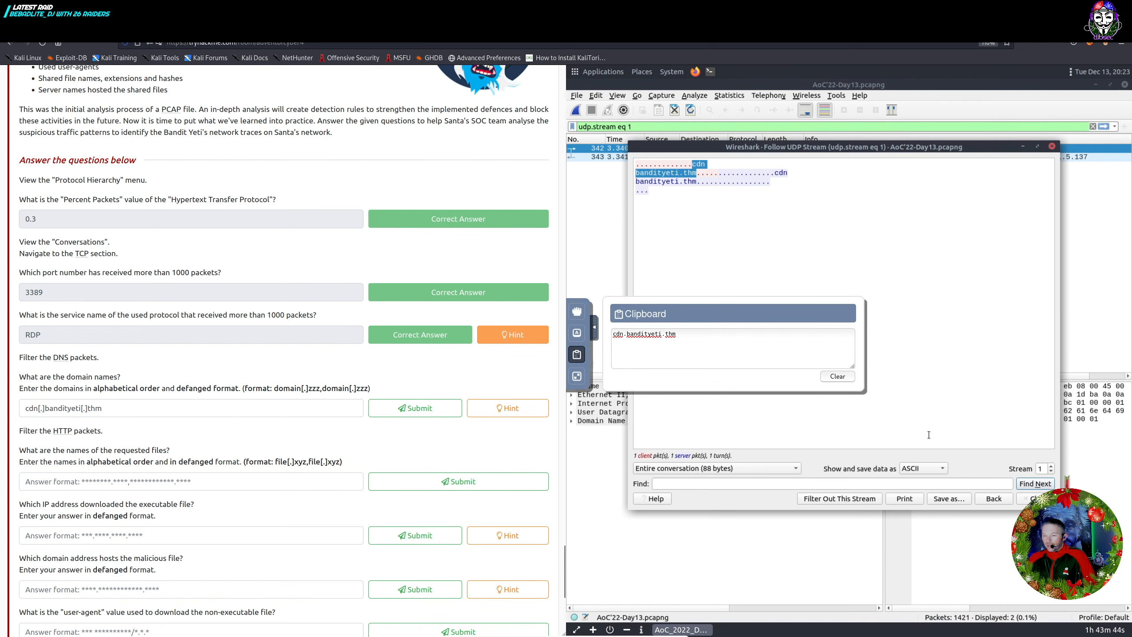
# Close the followed UDP stream in Wireshark and replace the display filter with dns
pyautogui.click(1033, 498)
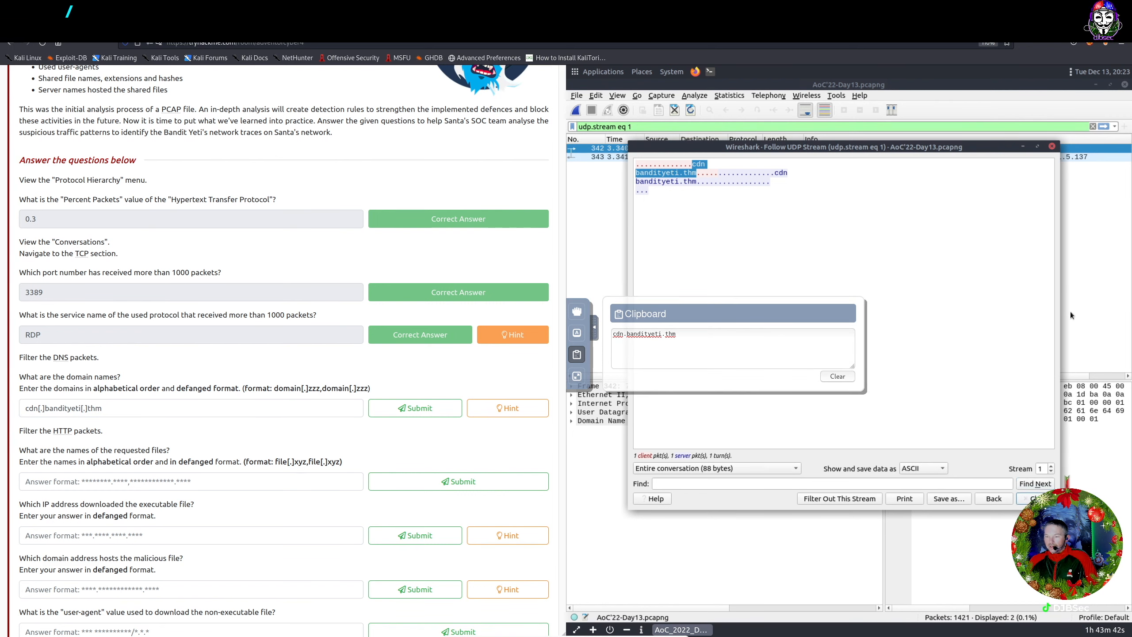
pyautogui.click(928, 159)
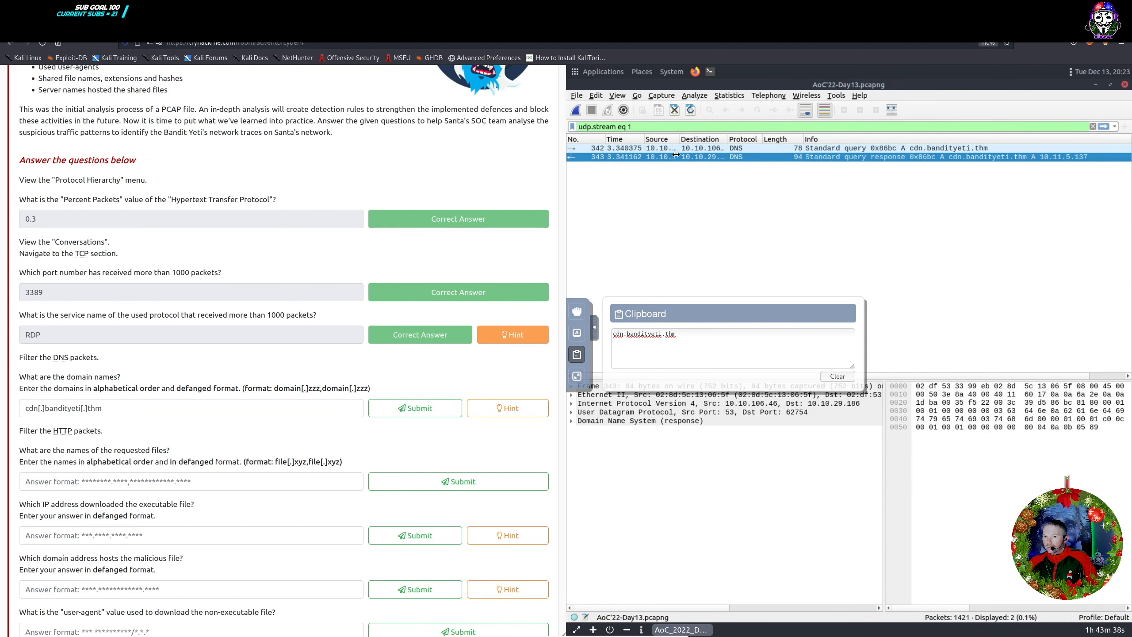
pyautogui.click(644, 127)
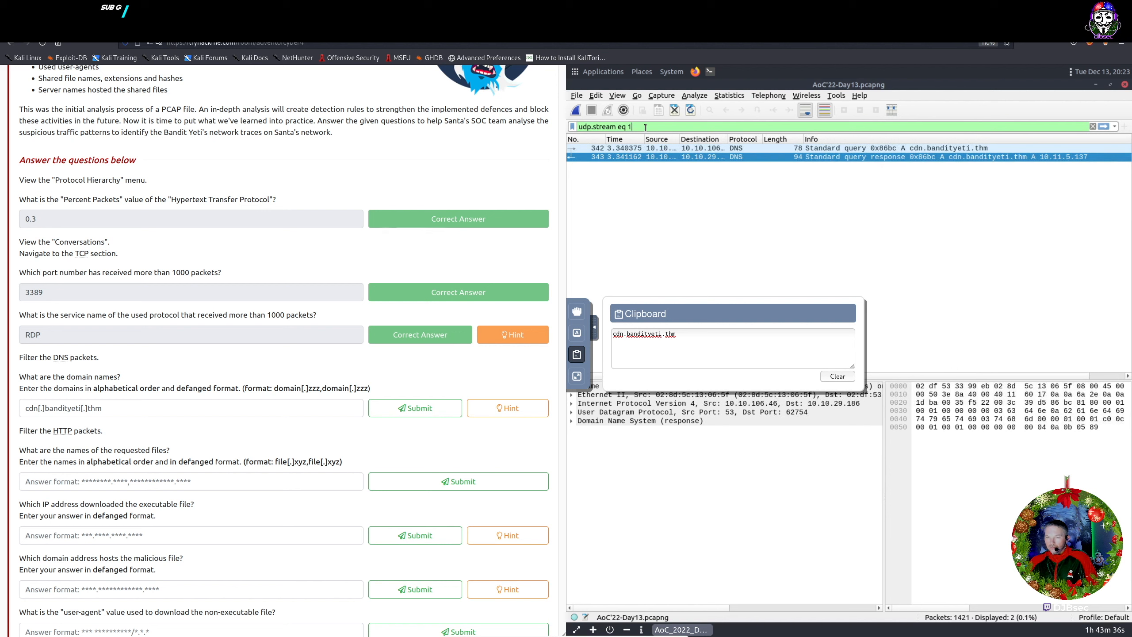
pyautogui.press('BackSpace')
pyautogui.press('BackSpace')
pyautogui.press('BackSpace')
pyautogui.press('BackSpace')
pyautogui.press('BackSpace')
pyautogui.press('BackSpace')
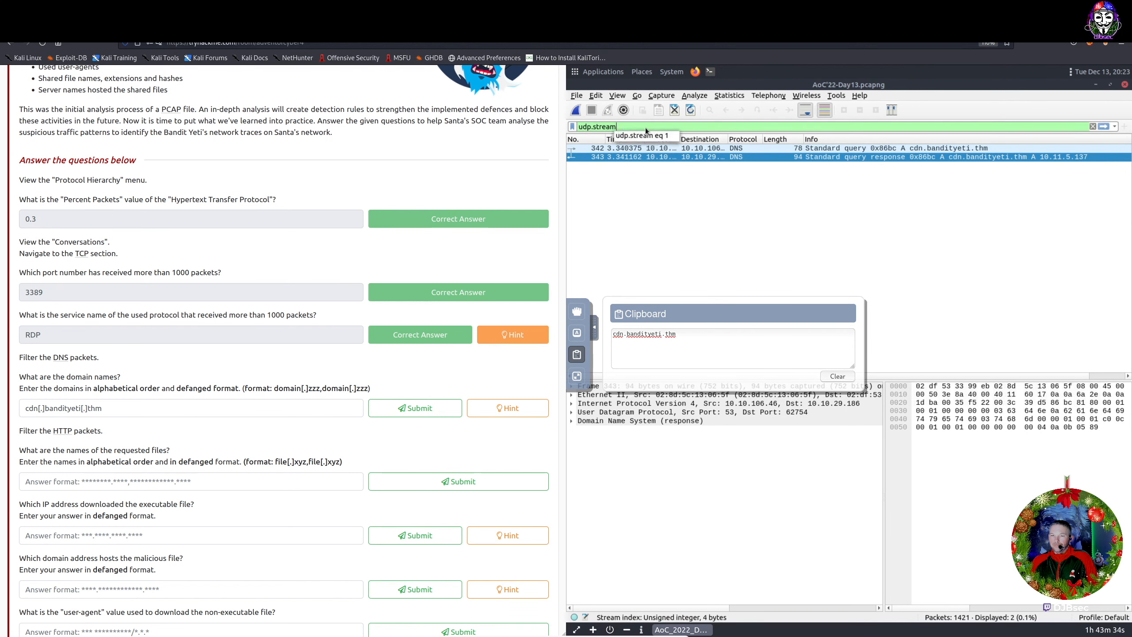
pyautogui.press('BackSpace')
pyautogui.press('BackSpace')
pyautogui.press('BackSpace')
pyautogui.press('BackSpace')
pyautogui.press('BackSpace')
pyautogui.press('BackSpace')
pyautogui.press('BackSpace')
pyautogui.press('BackSpace')
pyautogui.press('BackSpace')
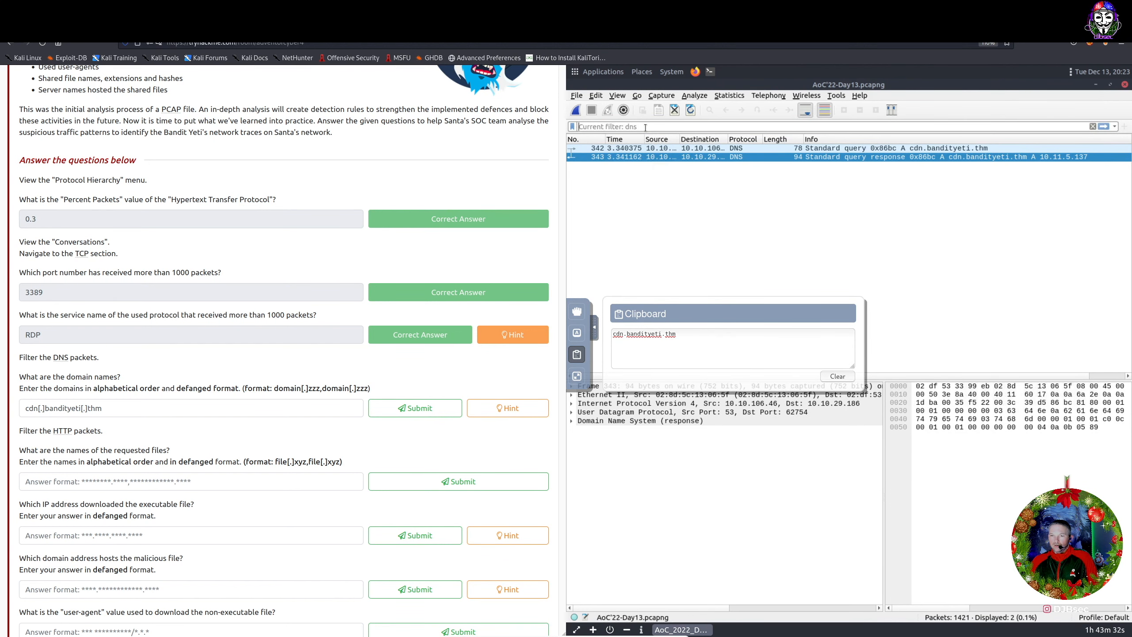
pyautogui.write('dns')
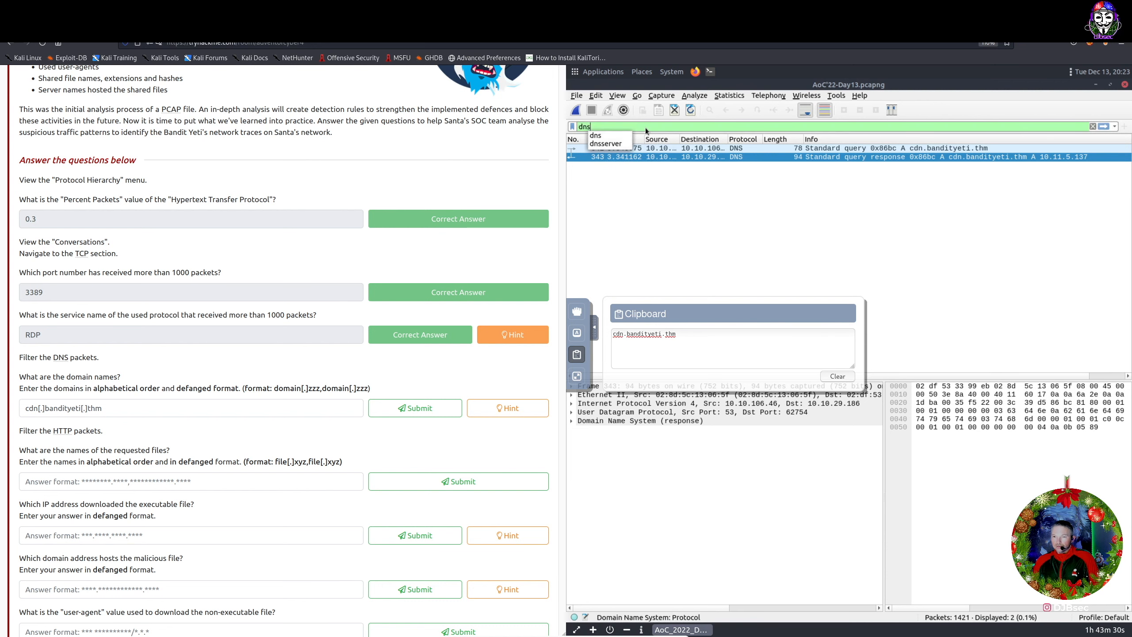
pyautogui.press('Return')
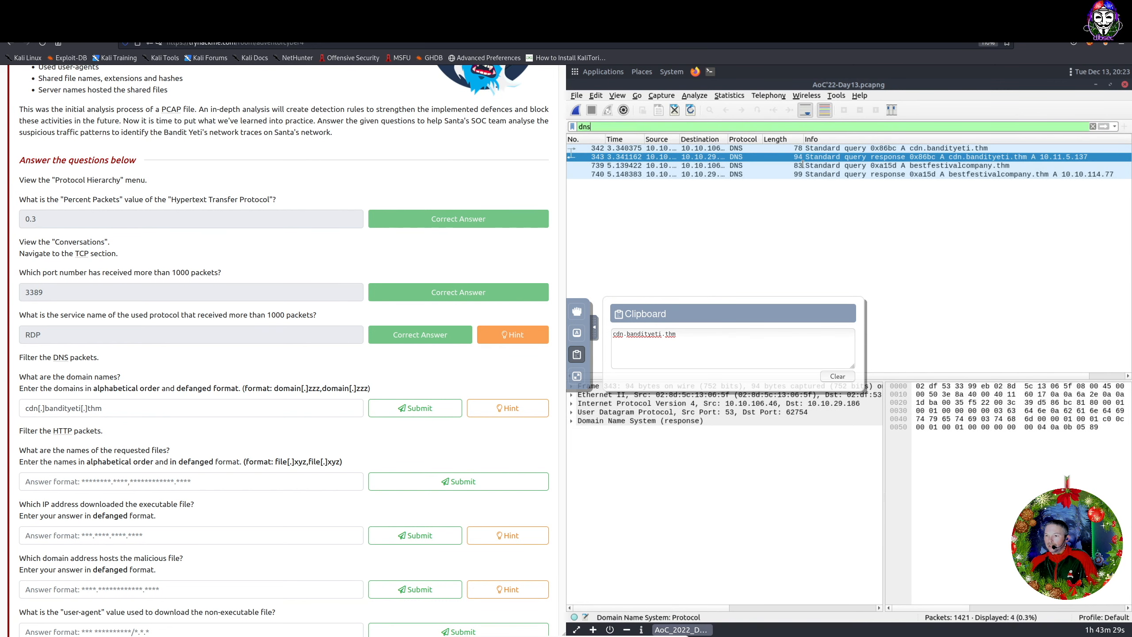
# Follow the UDP stream of the bestfestivalcompany.thm query packet and copy the domain name out through the virtual machine's shared clipboard
pyautogui.click(949, 168)
pyautogui.rightClick(948, 168)
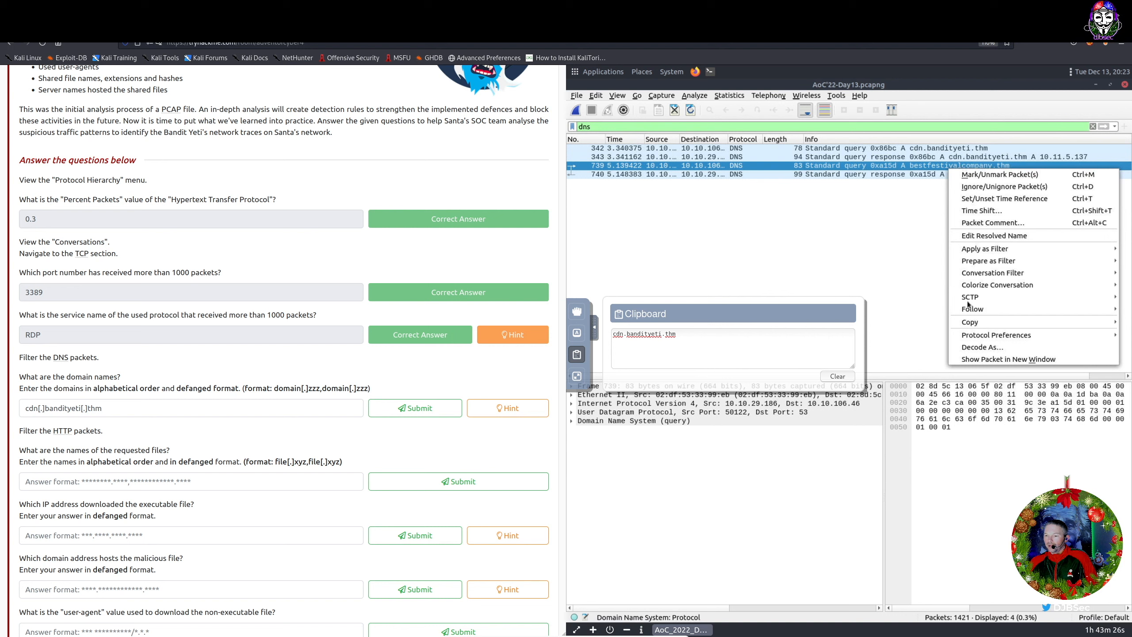
pyautogui.moveTo(972, 311)
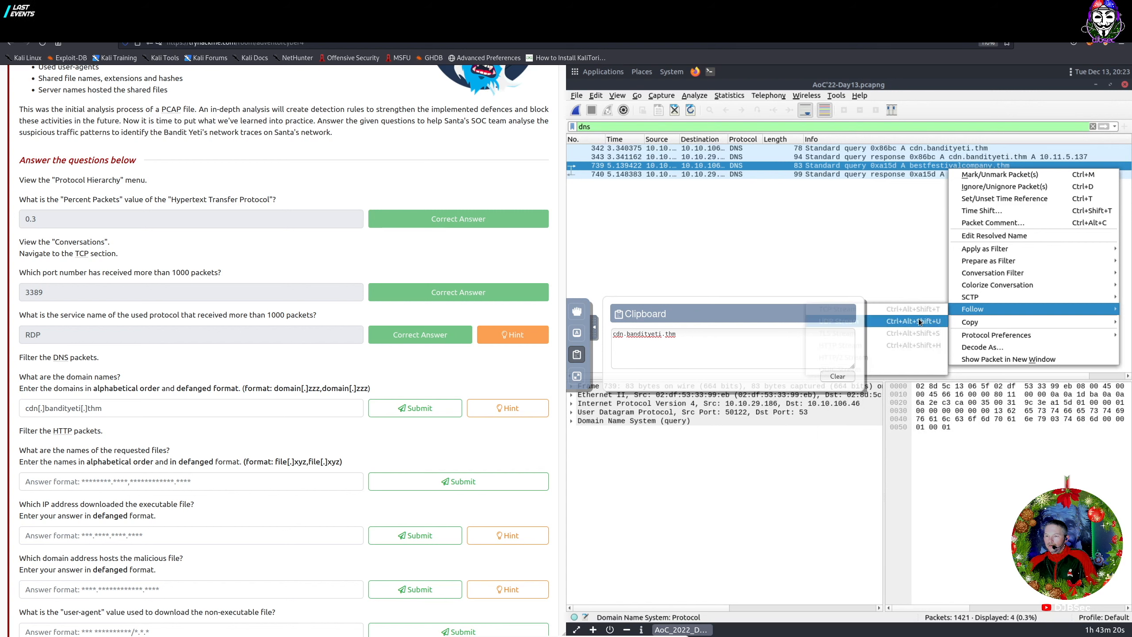
pyautogui.click(919, 321)
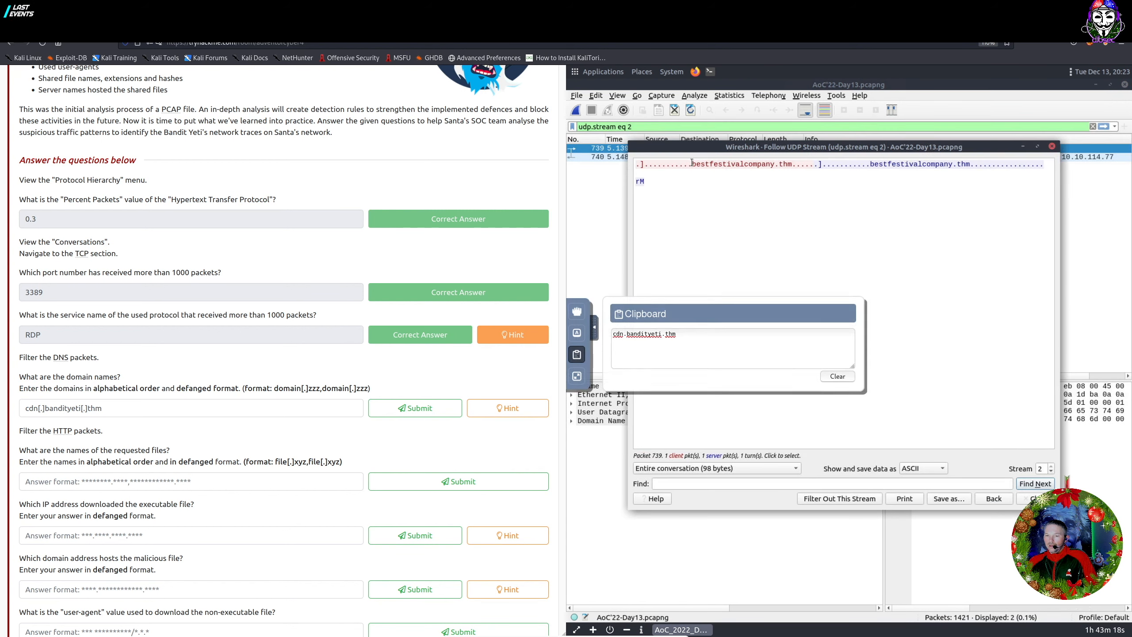
pyautogui.moveTo(692, 163); pyautogui.dragTo(797, 164)
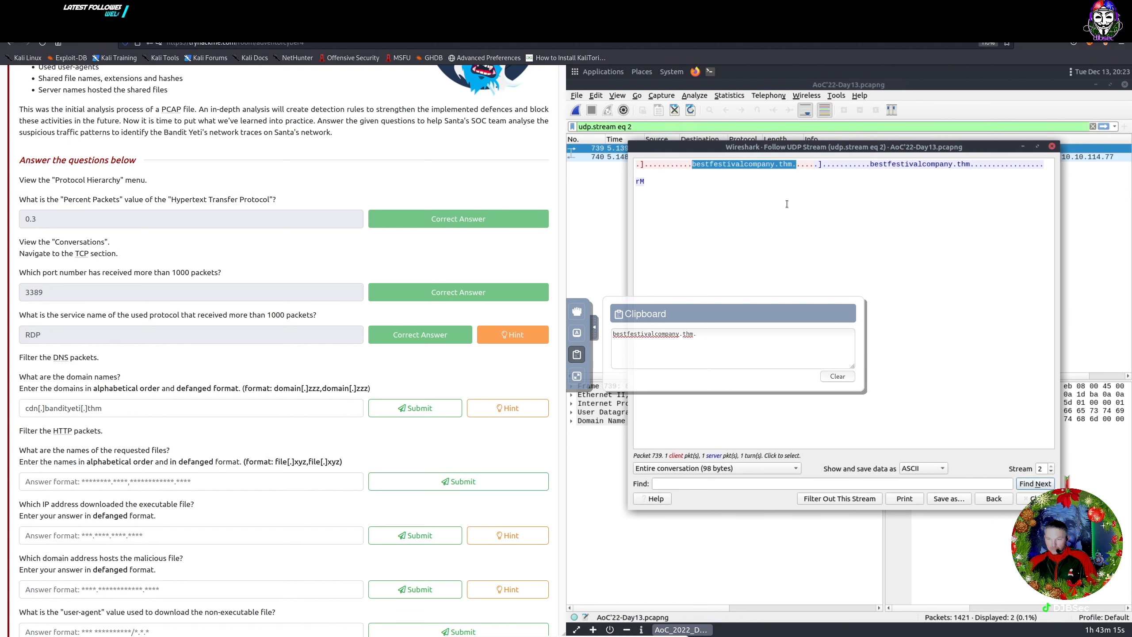
pyautogui.click(729, 349)
pyautogui.hotkey('ctrl', 'a')
pyautogui.hotkey('ctrl', 'c')
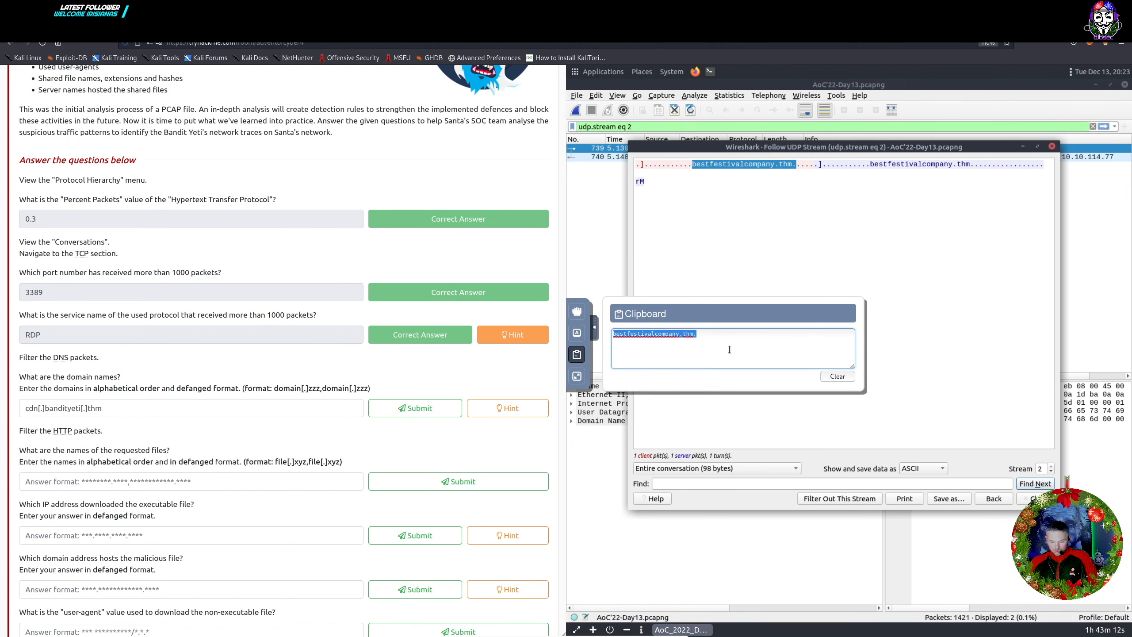
# Switch to CyberChef, replace the input with bestfestivalcompany.thm without its trailing dot, and copy the defanged output
pyautogui.click(358, 27)
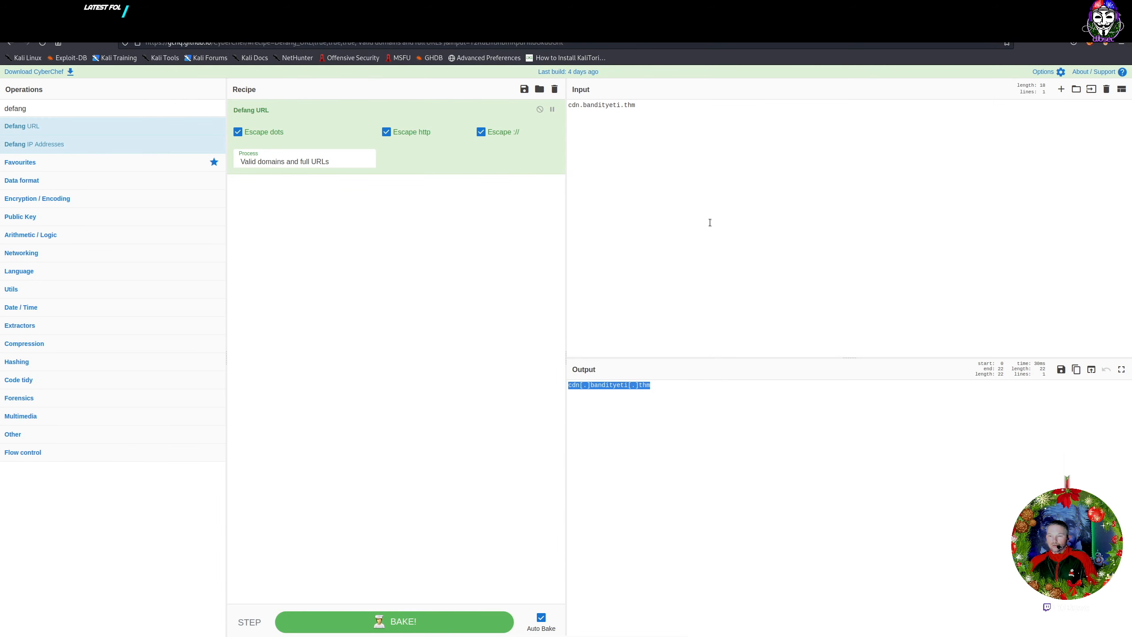
pyautogui.click(786, 228)
pyautogui.hotkey('ctrl', 'a')
pyautogui.hotkey('ctrl', 'v')
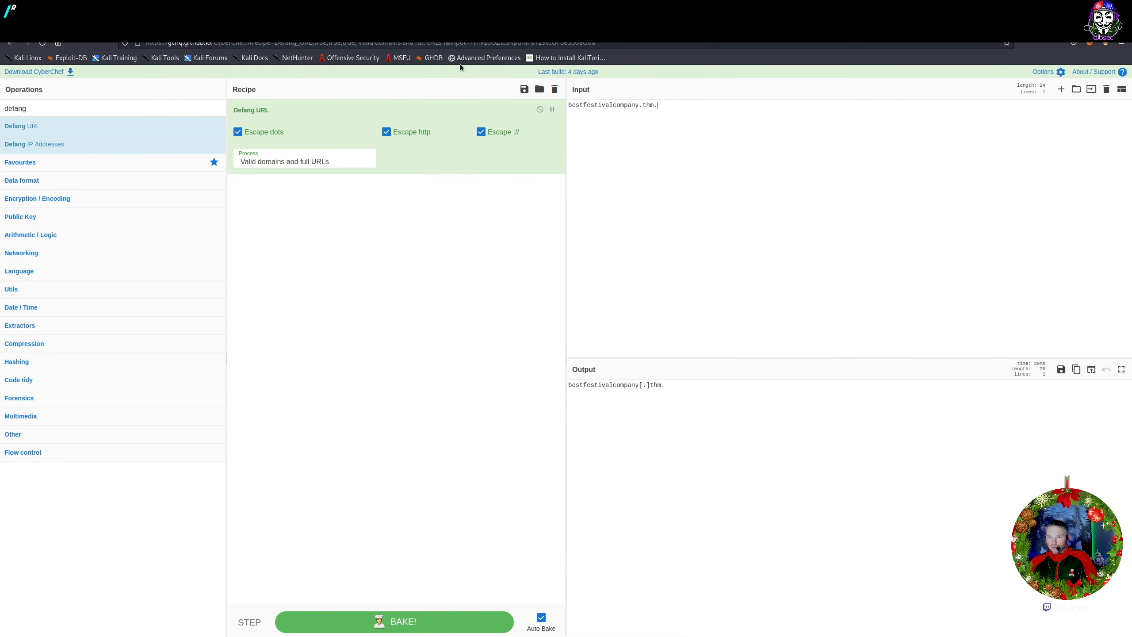
pyautogui.click(630, 191)
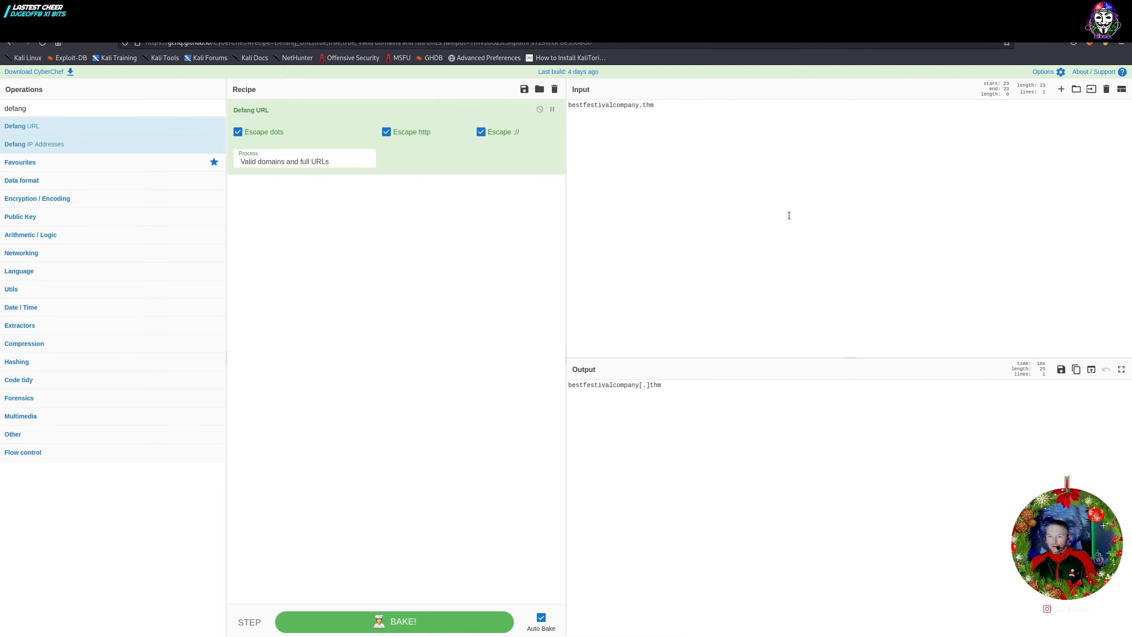
pyautogui.moveTo(741, 451); pyautogui.dragTo(548, 380)
pyautogui.hotkey('ctrl', 'c')
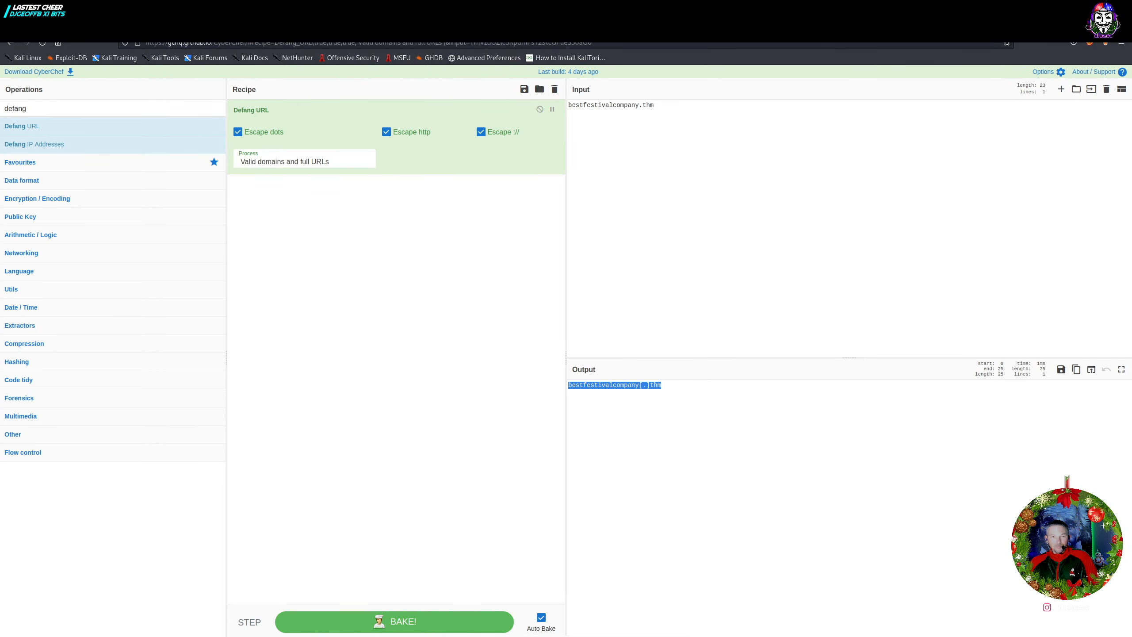
# Return to TryHackMe, complete the domain names answer as bestfestivalcompany[.]thm,cdn[.]bandityeti[.]thm and submit it
pyautogui.hotkey('ctrl', 'Tab')
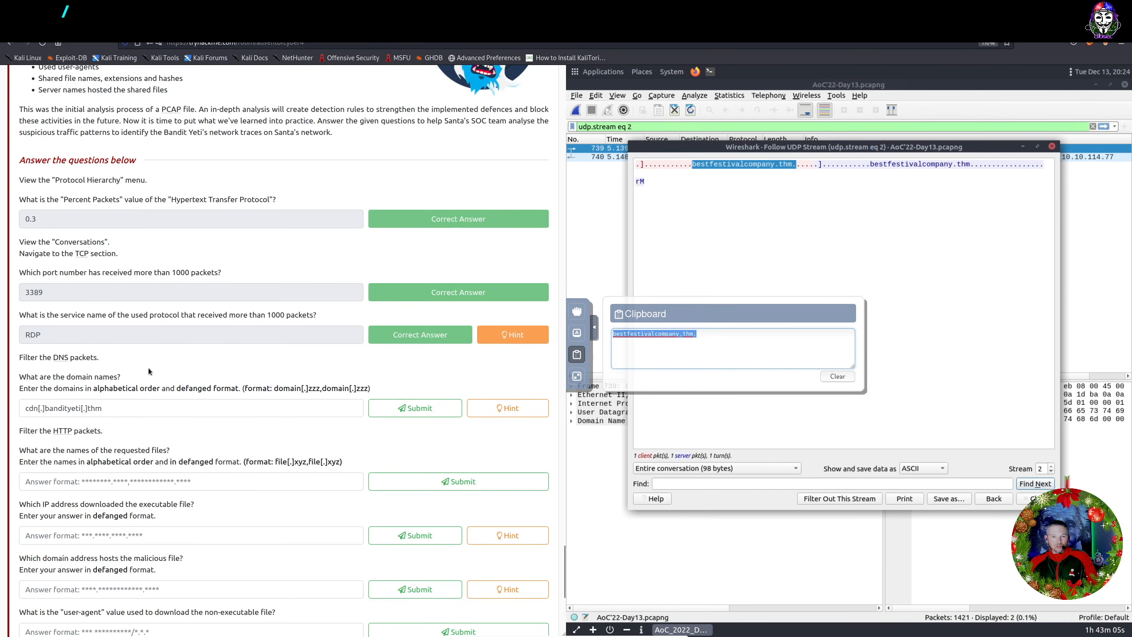
pyautogui.click(210, 408)
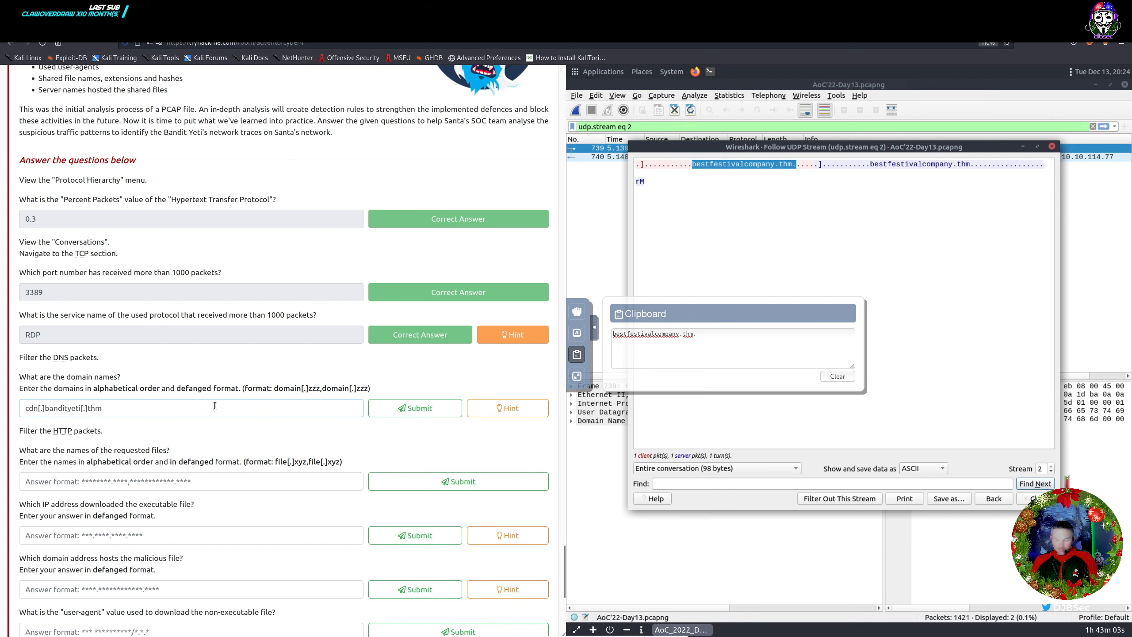
pyautogui.press('Home')
pyautogui.hotkey('ctrl', 'v')
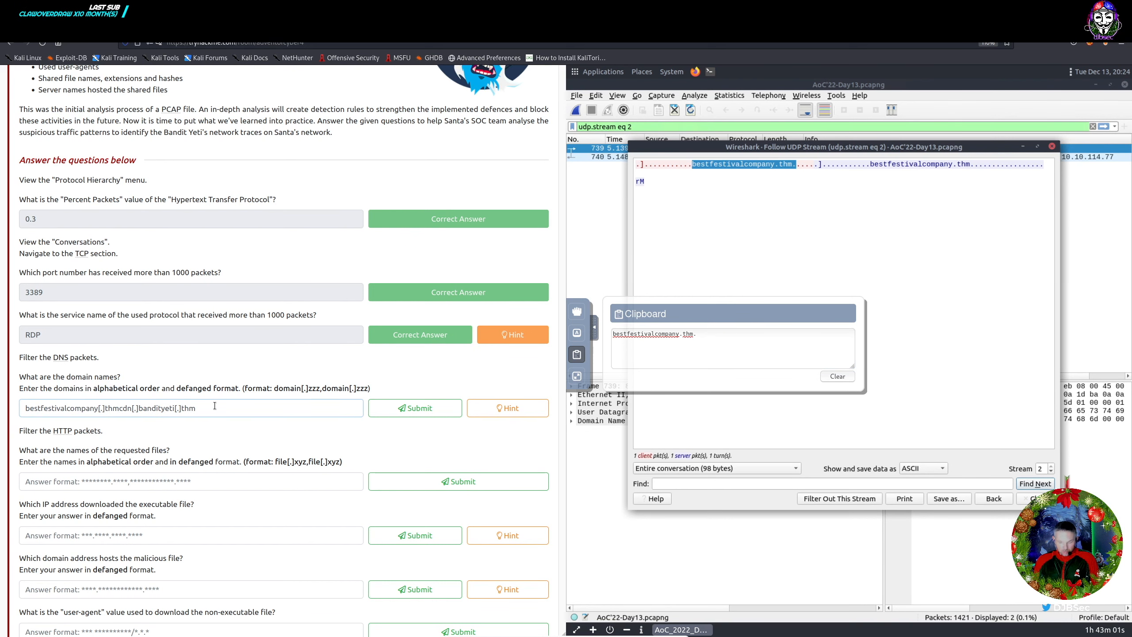
pyautogui.write(',')
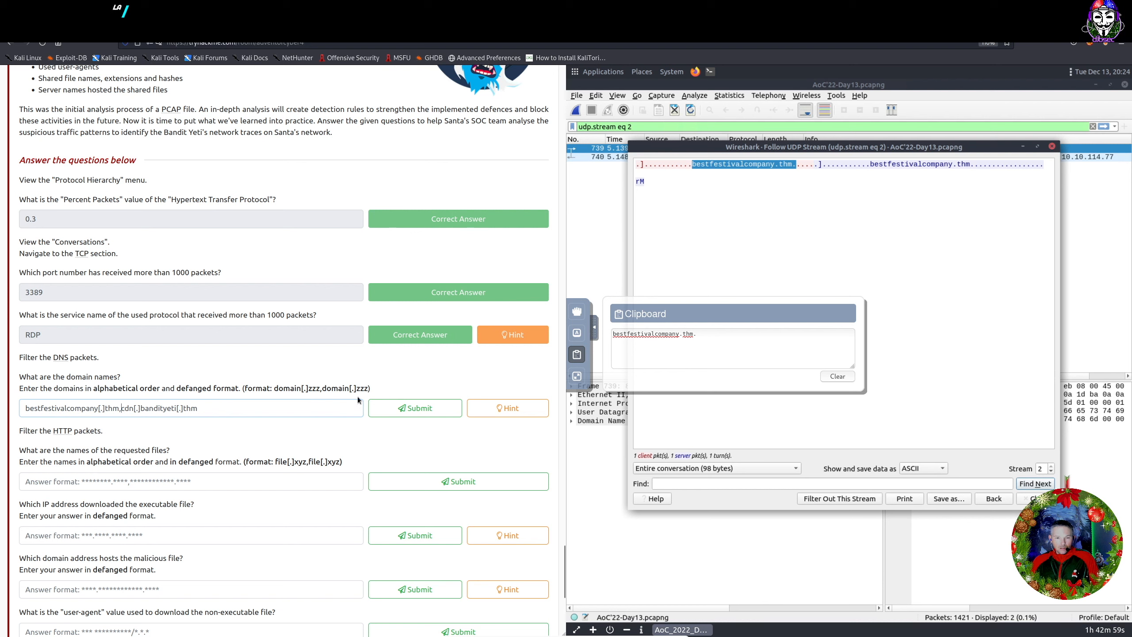
pyautogui.click(423, 408)
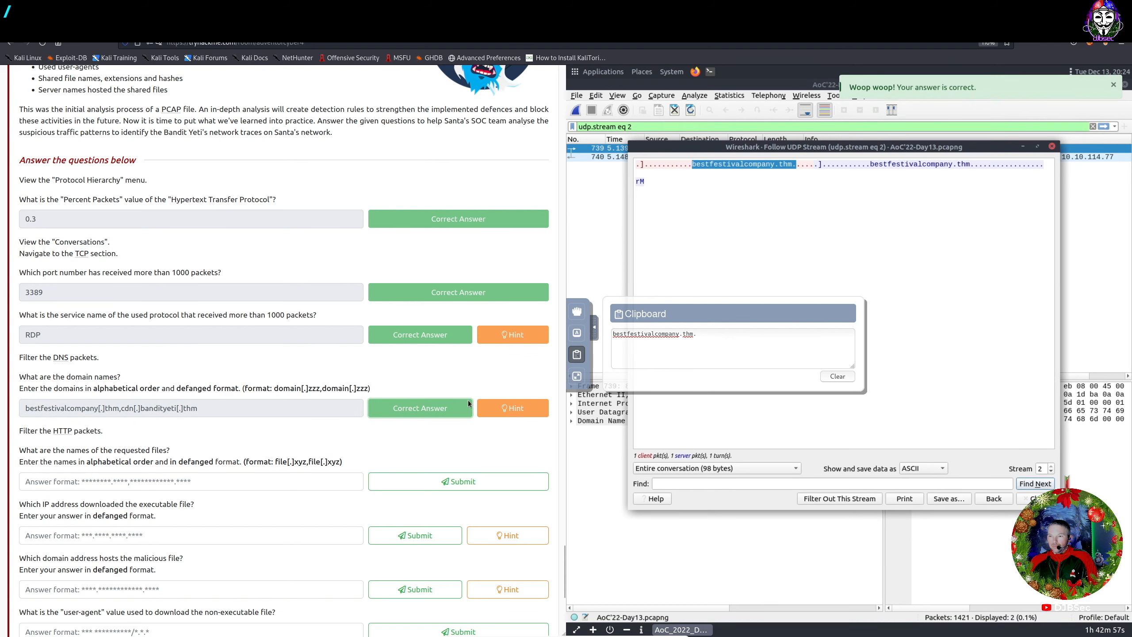
# Clear and hide the virtual machine's shared clipboard and close the followed UDP stream
pyautogui.click(836, 376)
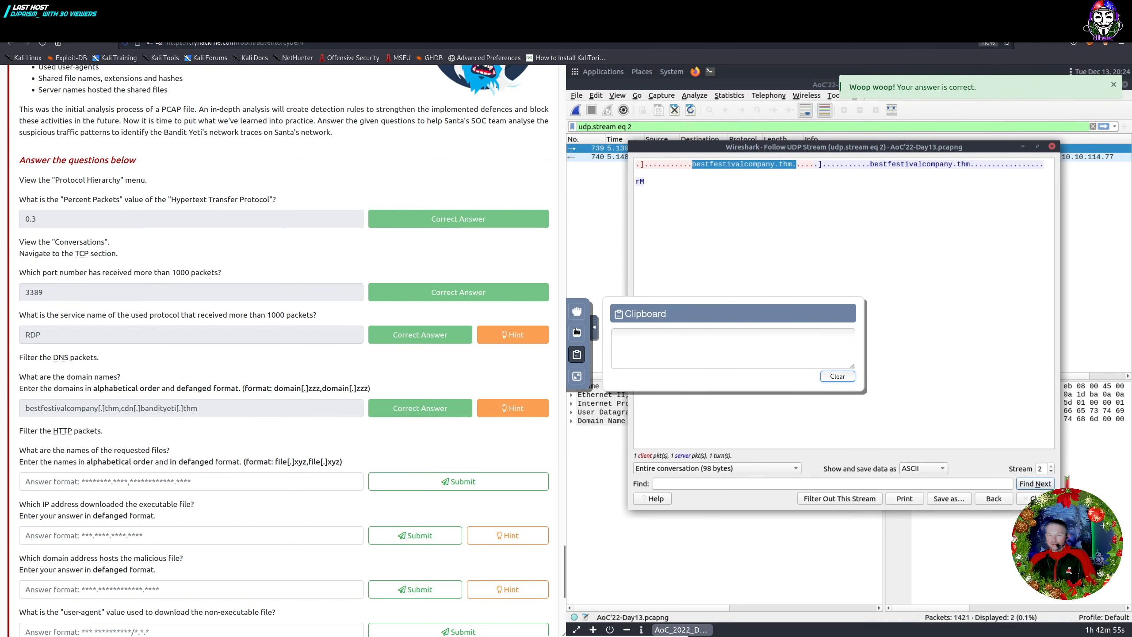
pyautogui.click(577, 355)
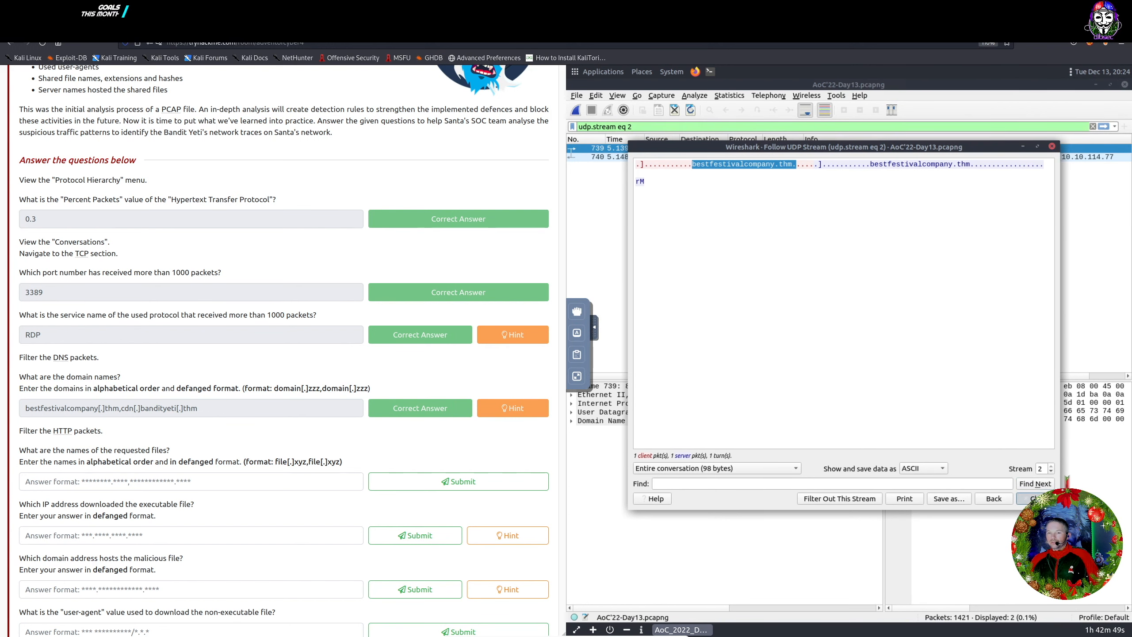
pyautogui.click(1025, 498)
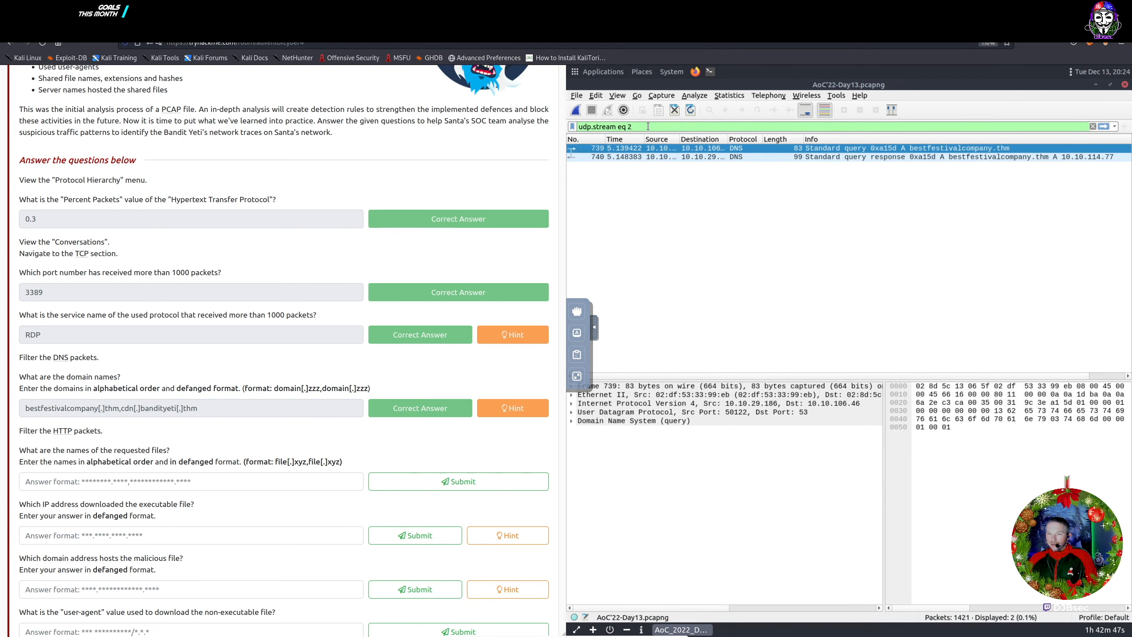
# Filter the capture by http and select the GET request packets for mysterygift.exe and favicon.ico in turn
pyautogui.tripleClick(644, 126)
pyautogui.press('BackSpace')
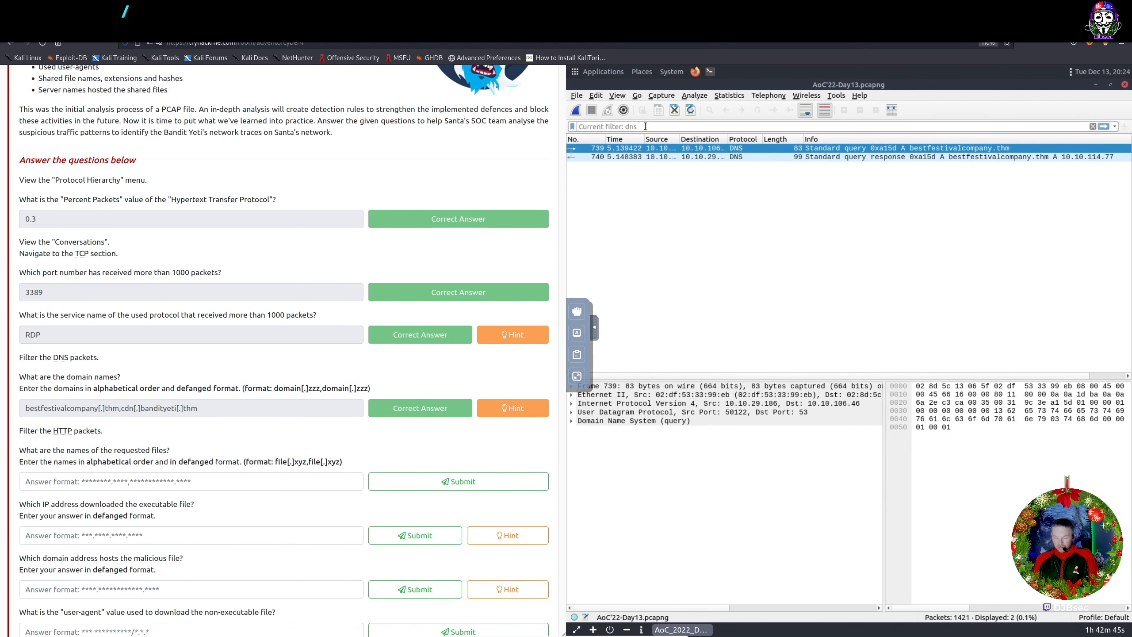
pyautogui.write('http')
pyautogui.press('Return')
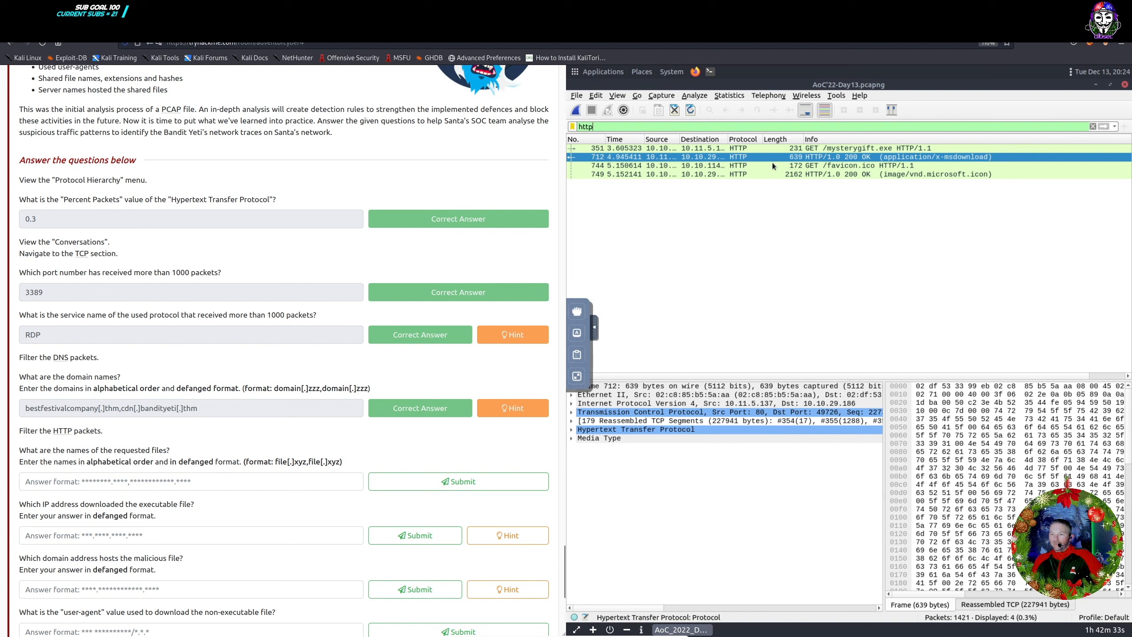
pyautogui.click(848, 149)
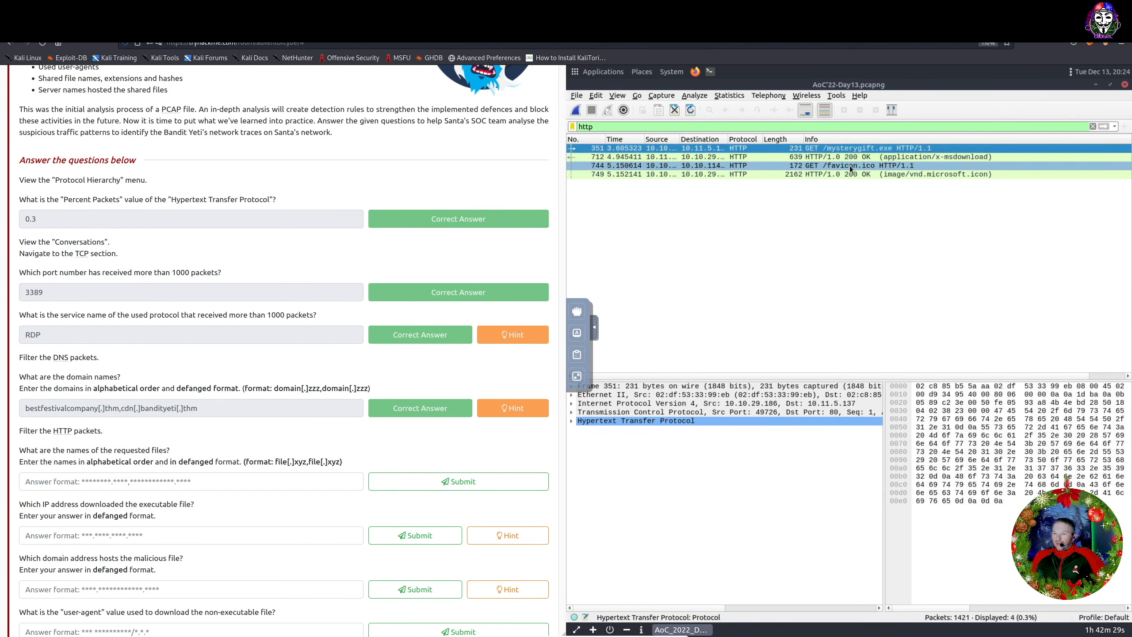
pyautogui.click(852, 166)
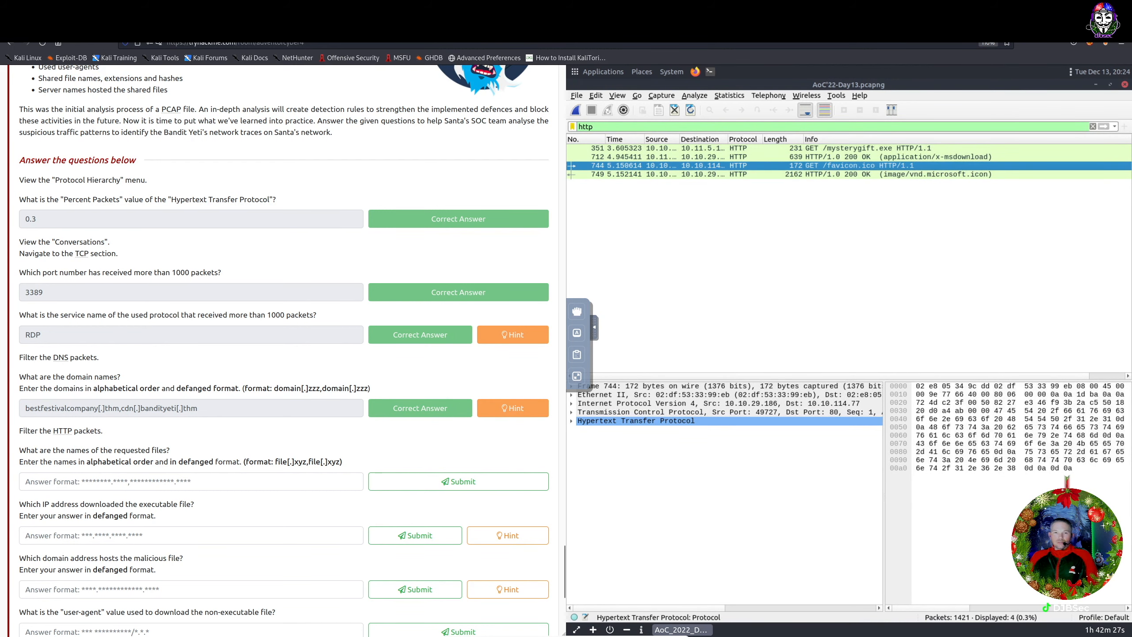
# Switch to CyberChef, replace the input with mysterygift.exe and copy the defanged output
pyautogui.hotkey('ctrl', 'Tab')
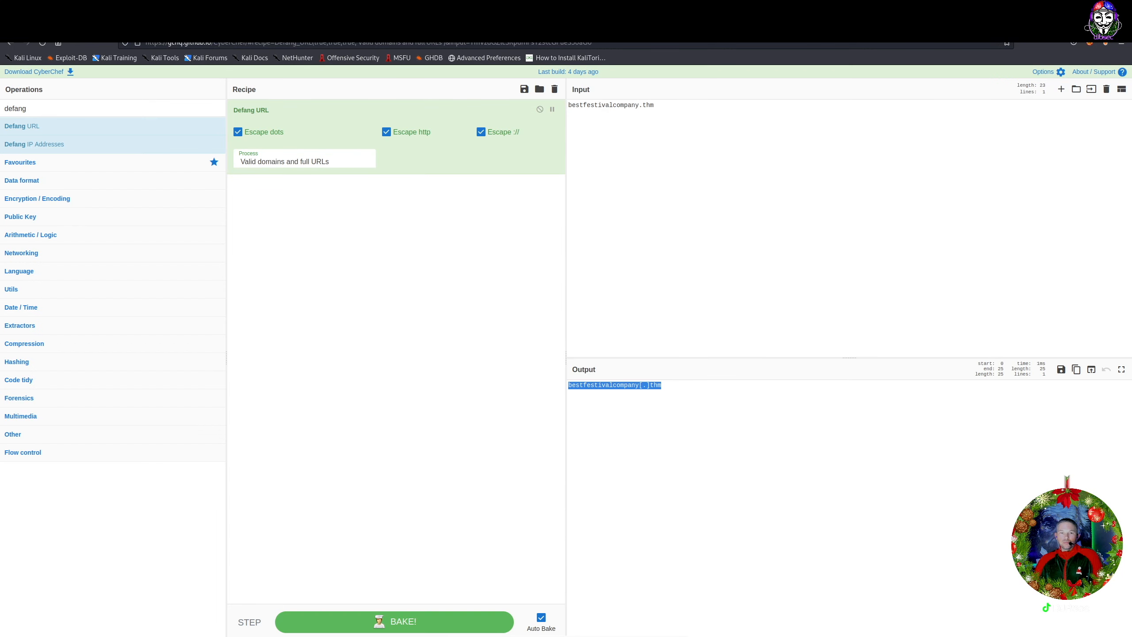
pyautogui.moveTo(671, 108); pyautogui.dragTo(599, 99)
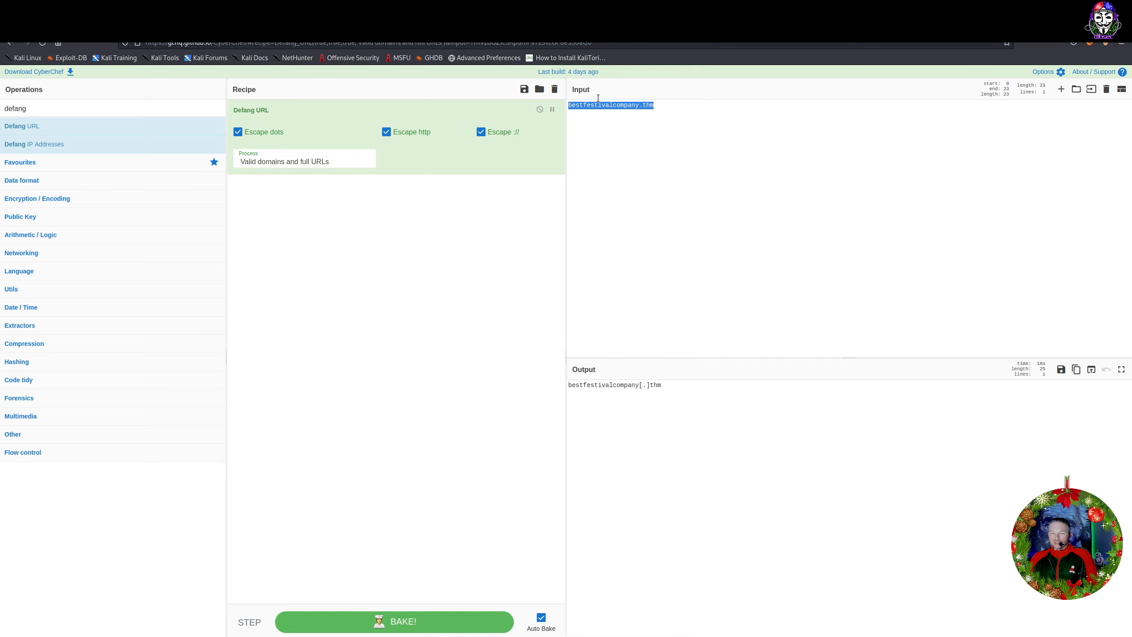
pyautogui.write('mystery')
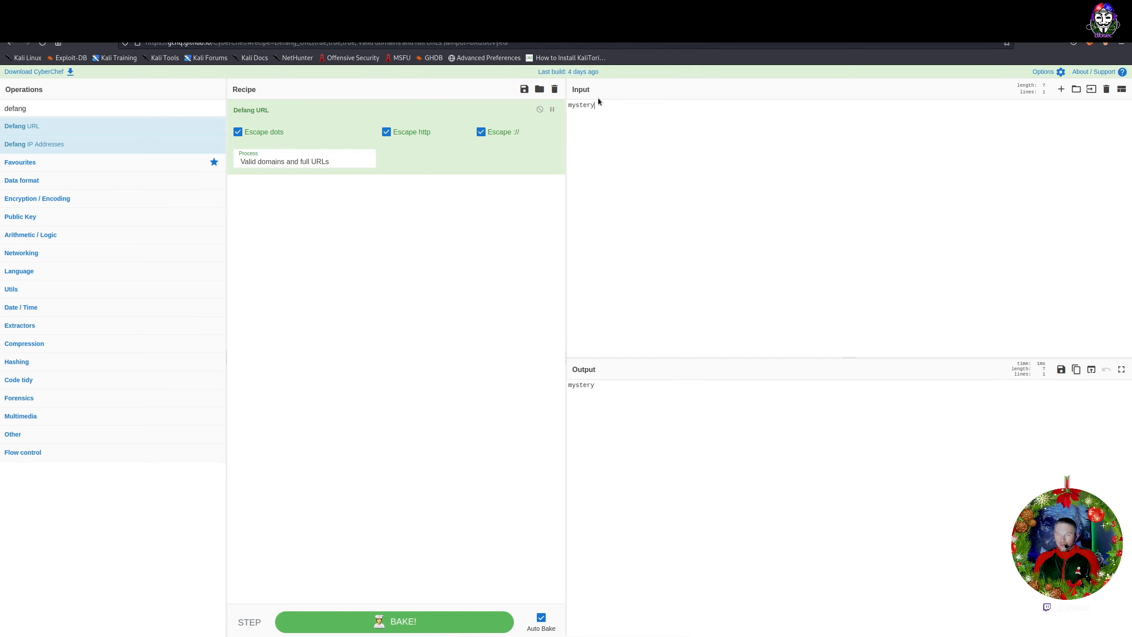
pyautogui.write('gift.exe')
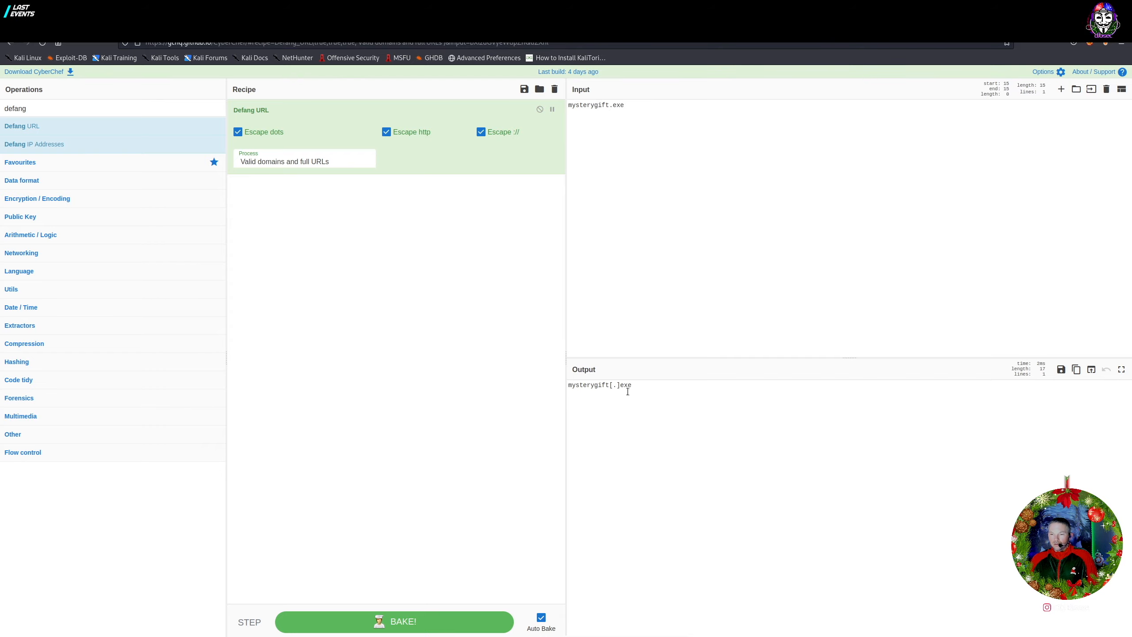
pyautogui.moveTo(663, 397); pyautogui.dragTo(526, 379)
pyautogui.hotkey('ctrl', 'c')
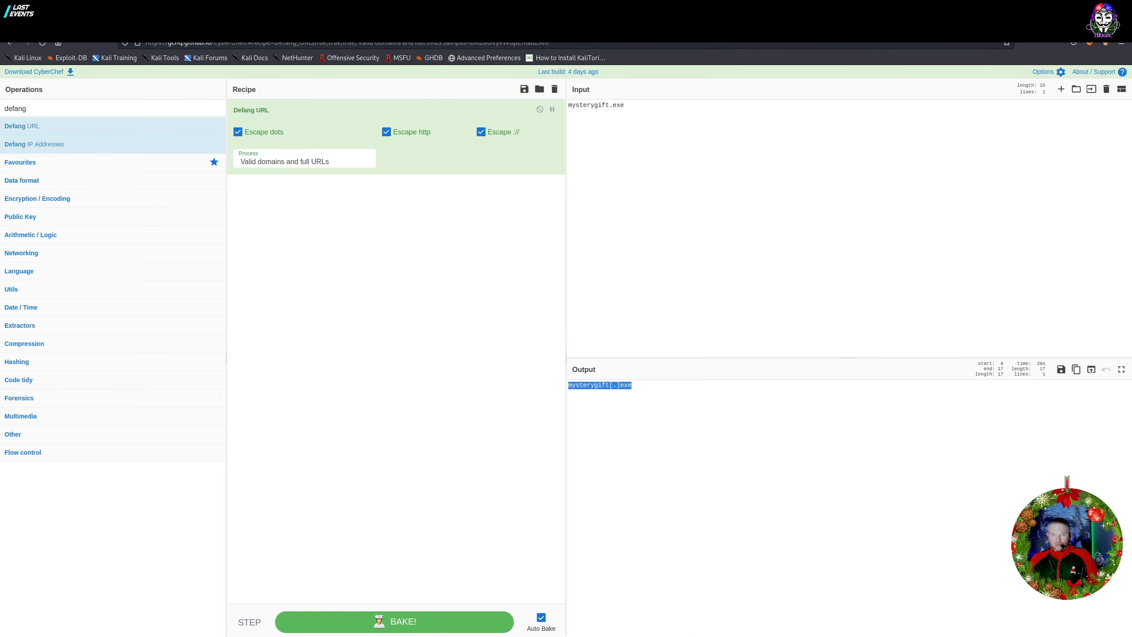
# Return to TryHackMe and paste mysterygift[.]exe into the answer for the requested file names
pyautogui.hotkey('ctrl', 'Tab')
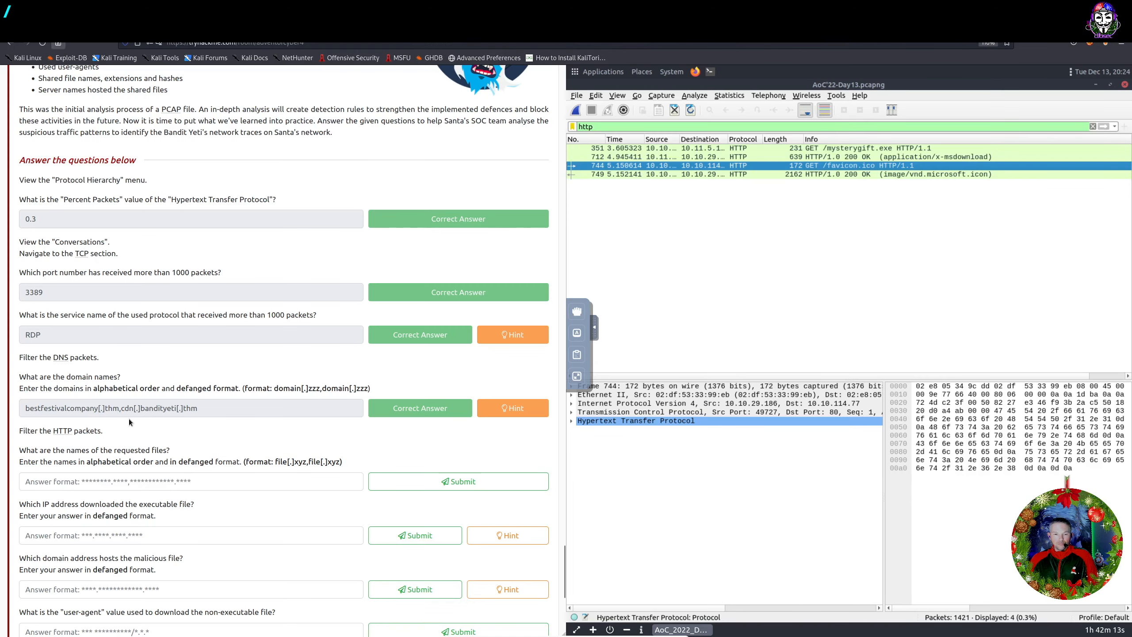
pyautogui.click(216, 481)
pyautogui.hotkey('ctrl', 'v')
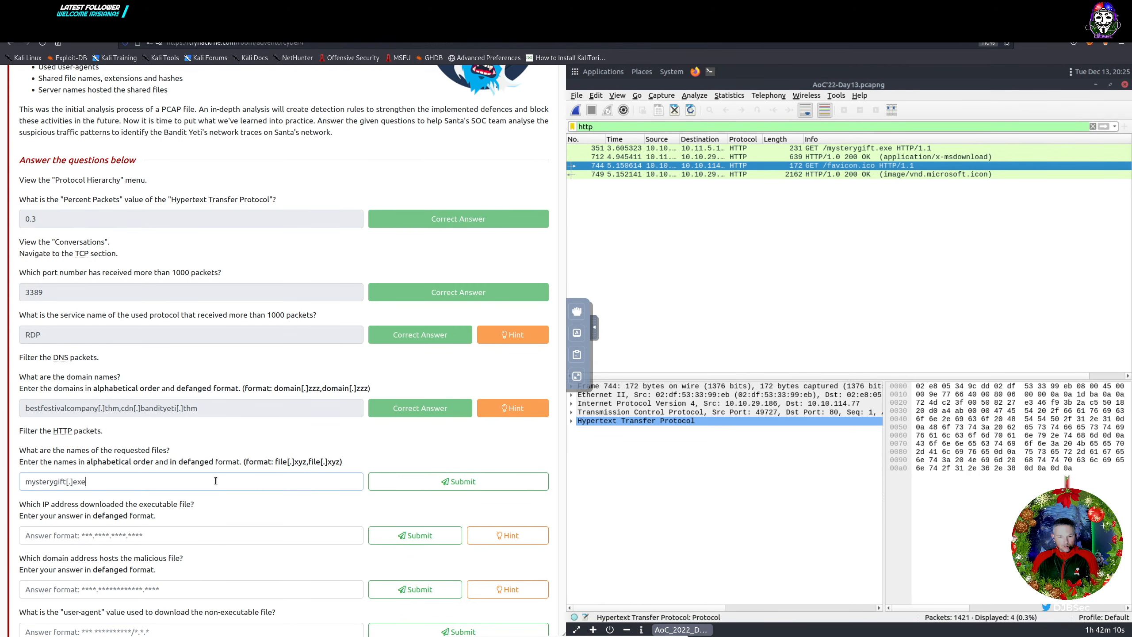
# Insert a comma before mysterygift[.]exe in the requested file names answer and, in CyberChef, add favicon.ico as a second input line
pyautogui.write(',')
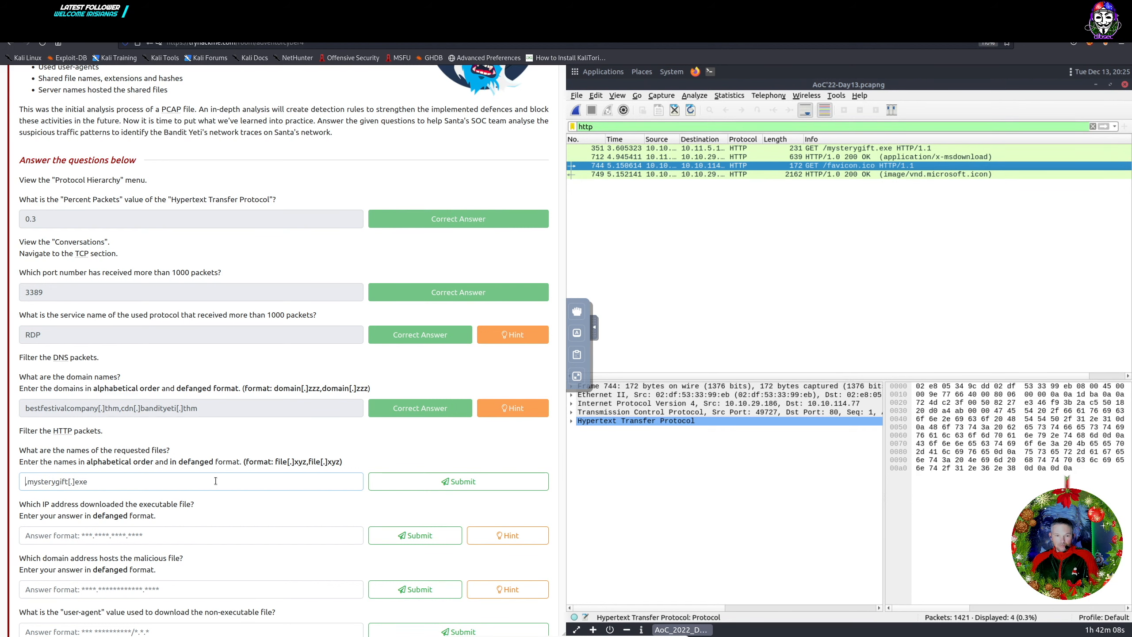
pyautogui.click(798, 123)
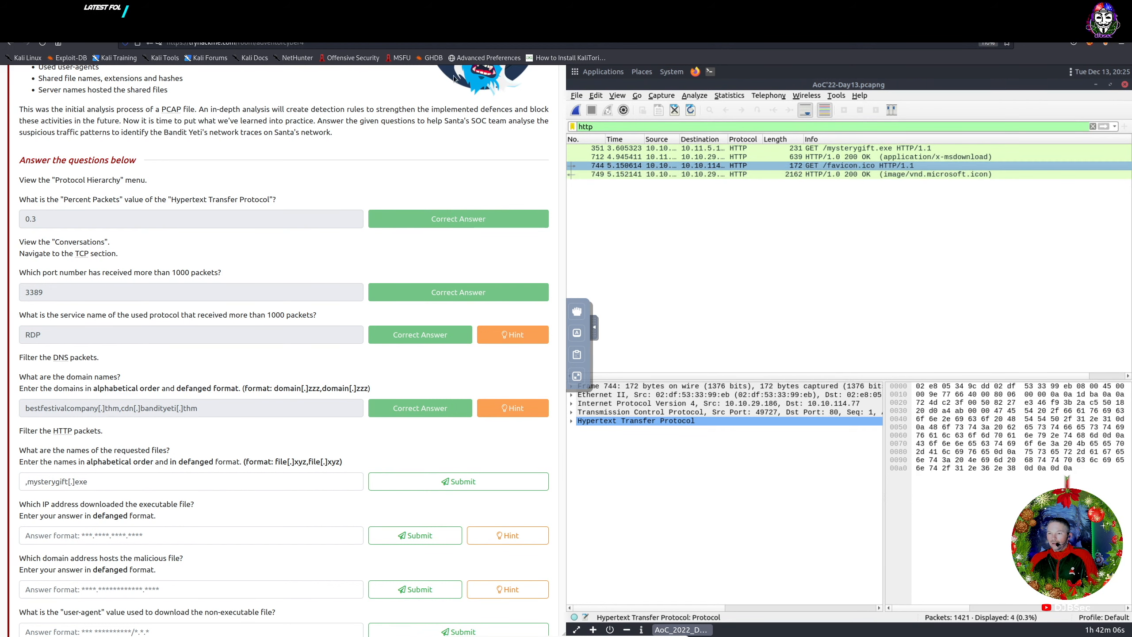
pyautogui.click(669, 28)
pyautogui.click(683, 162)
pyautogui.press('Return')
pyautogui.write('favicon.ico')
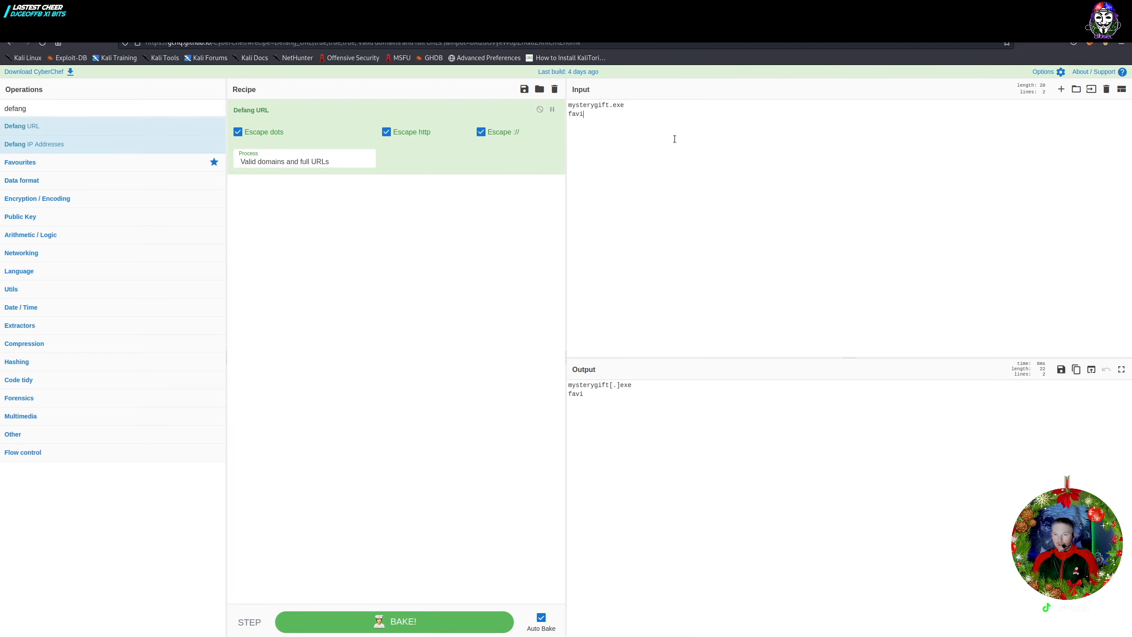
# Try to copy favicon.ico from CyberChef's input and paste it at the start of the TryHackMe answer for the requested file names
pyautogui.moveTo(633, 115); pyautogui.dragTo(568, 115)
pyautogui.hotkey('ctrl', 'x')
pyautogui.click(468, 27)
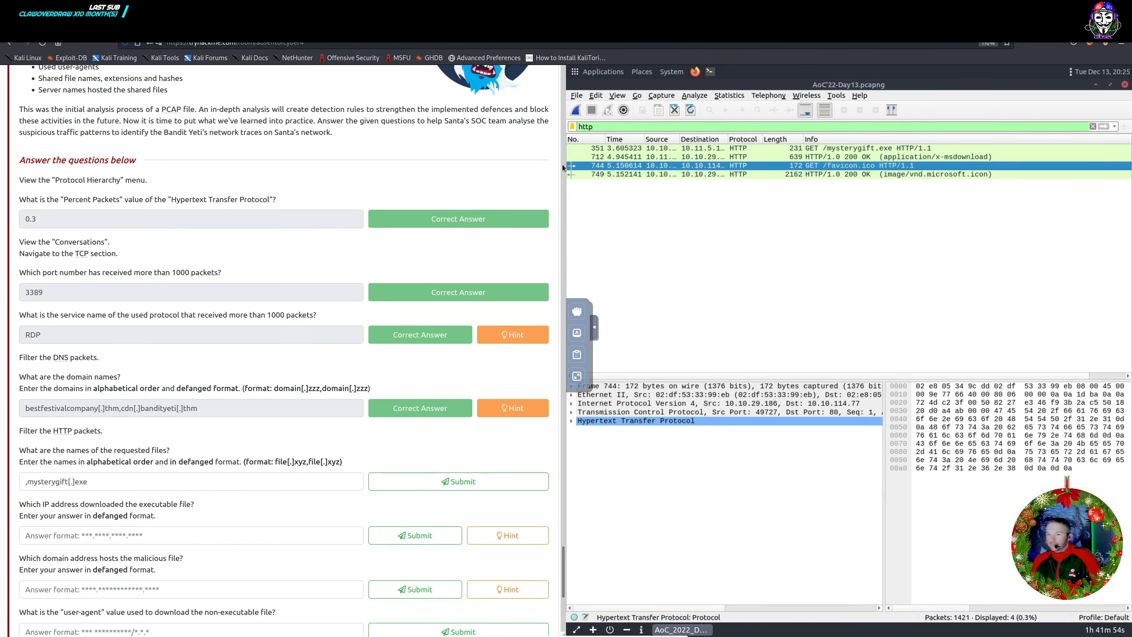
pyautogui.click(127, 483)
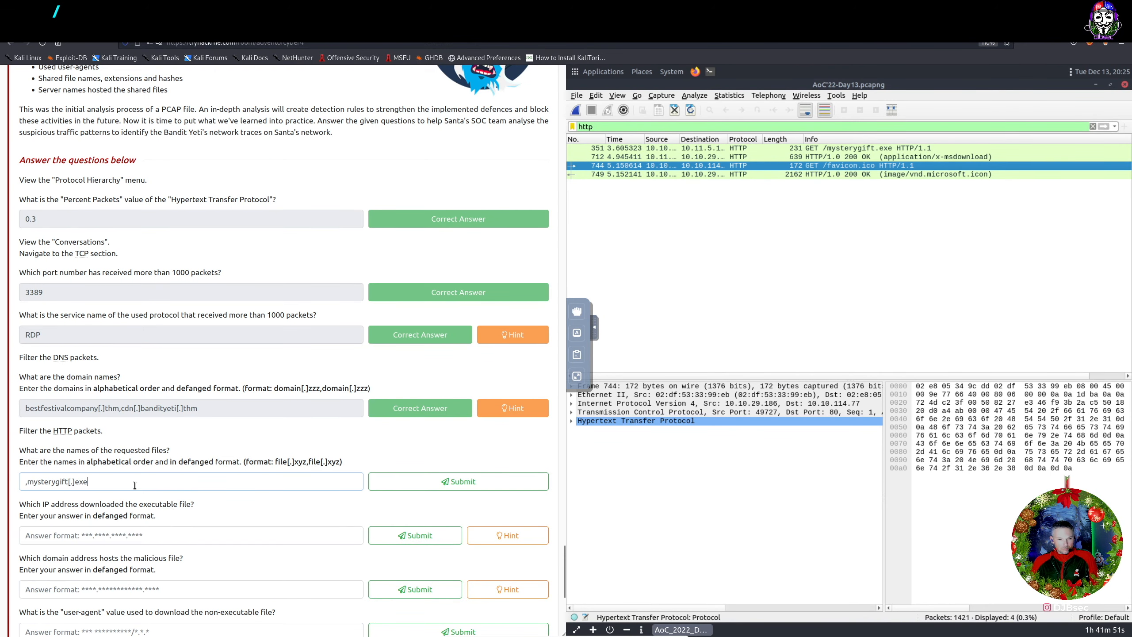
pyautogui.press('Home')
pyautogui.hotkey('ctrl', 'v')
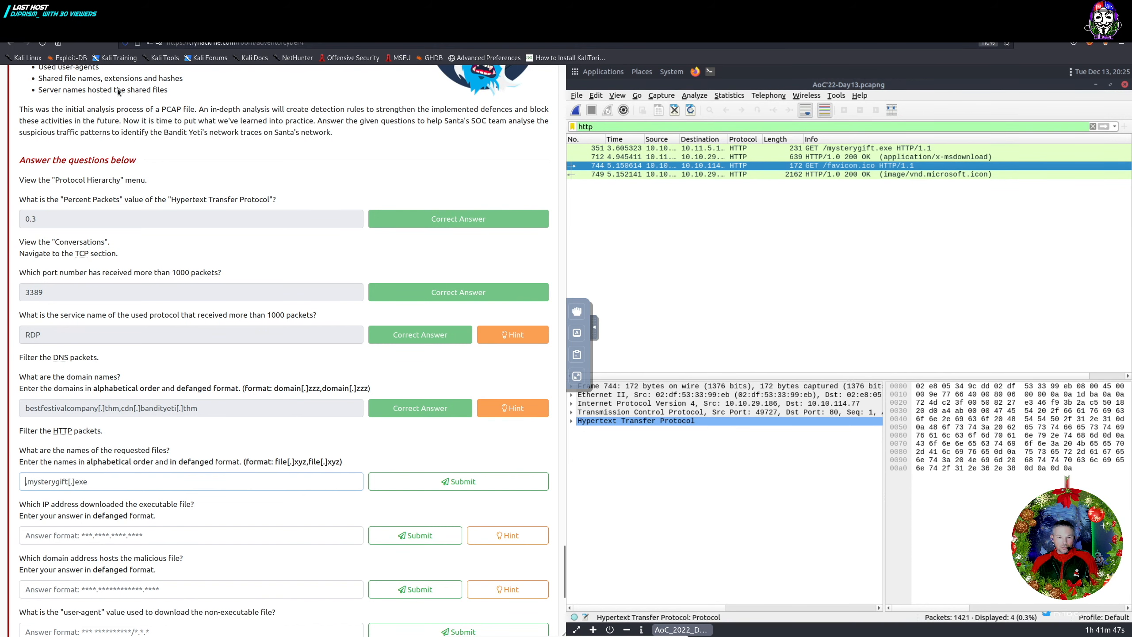
# Copy the defanged favicon[.]ico from CyberChef's output, insert it before the comma in the TryHackMe answer and submit favicon[.]ico,mysterygift[.]exe
pyautogui.click(223, 28)
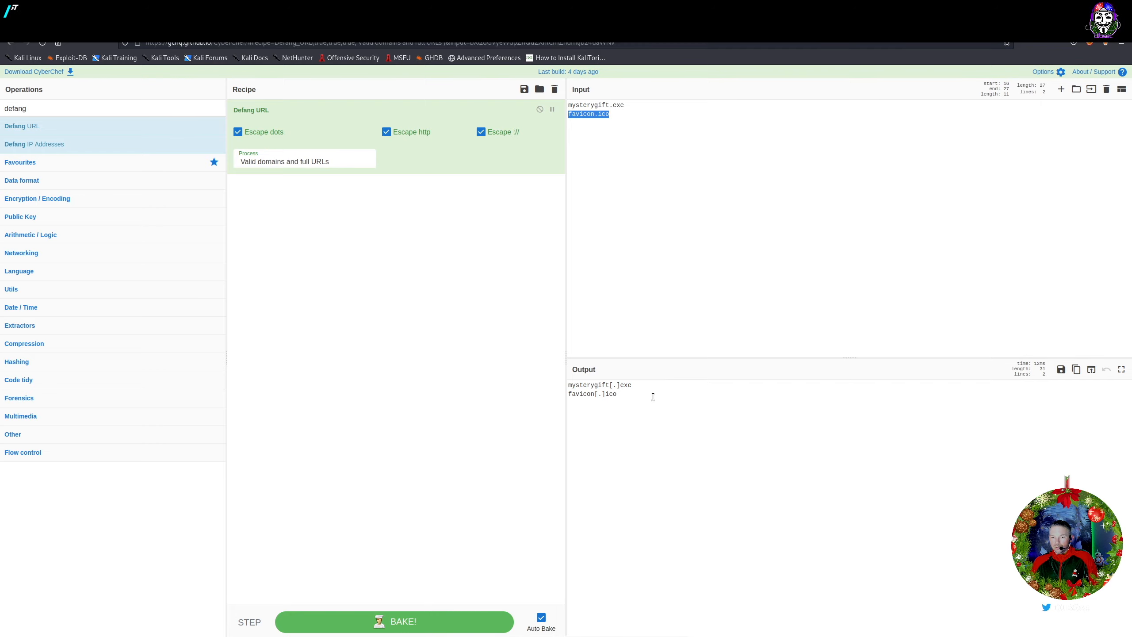
pyautogui.moveTo(643, 394); pyautogui.dragTo(580, 396)
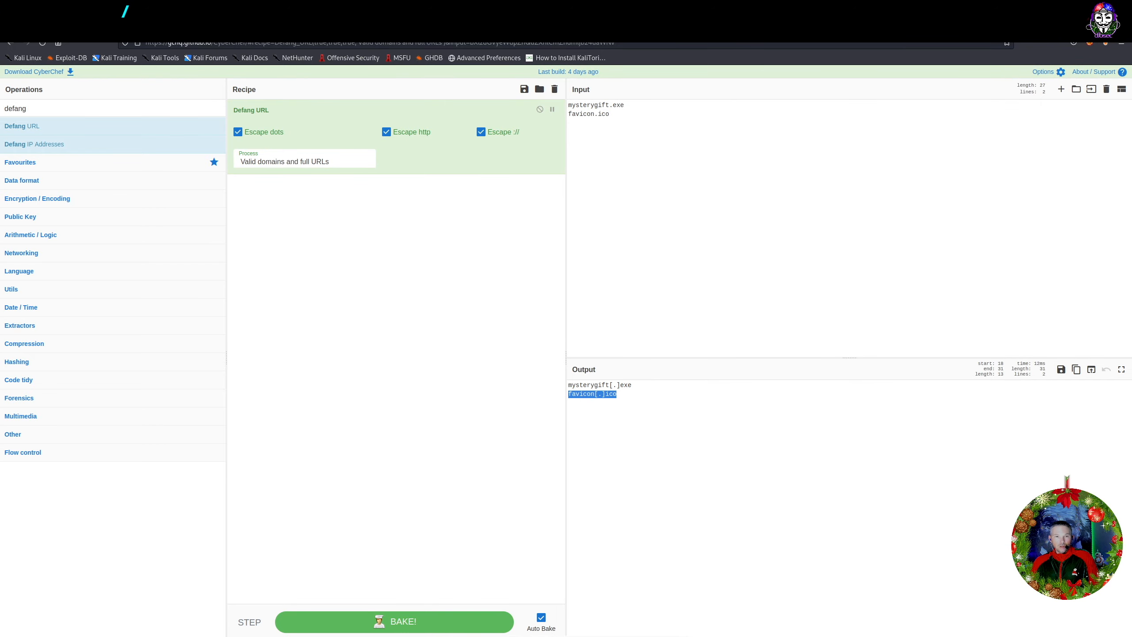
pyautogui.click(179, 28)
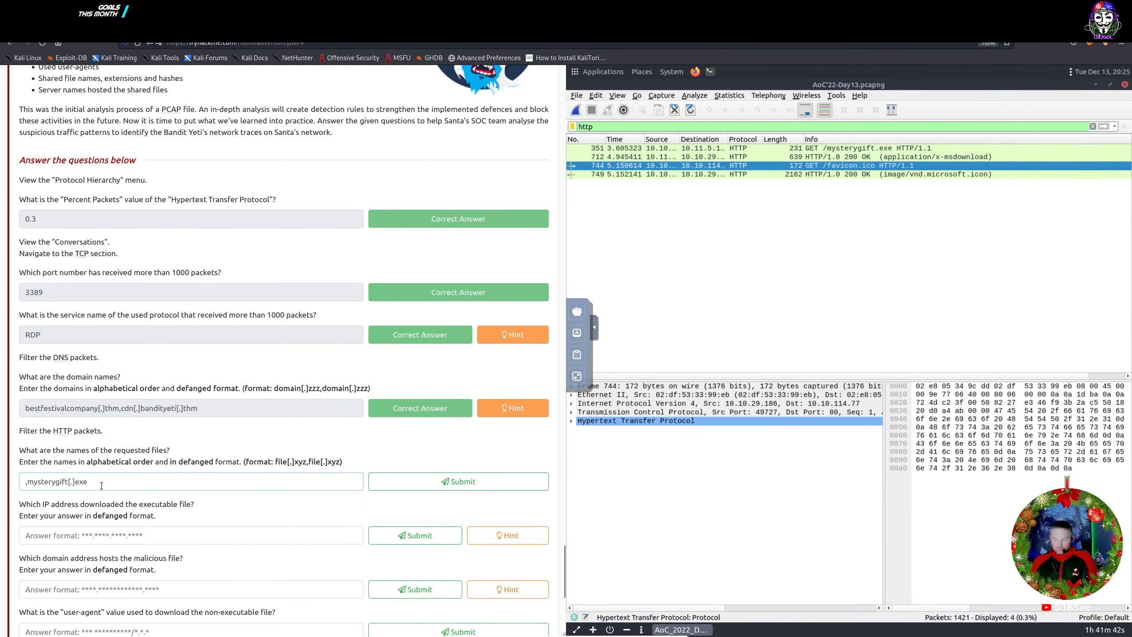
pyautogui.hotkey('ctrl', 'v')
pyautogui.click(484, 482)
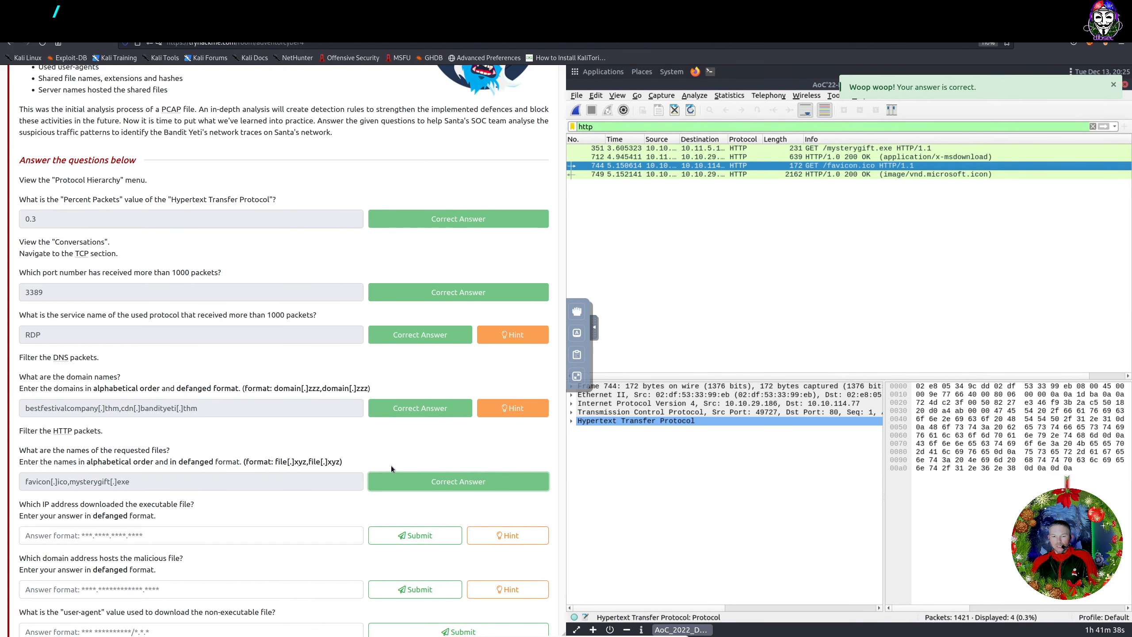
# Copy the source address 10.10.29.186 of the mysterygift.exe request packet through the virtual machine's shared clipboard
pyautogui.scroll(-2, 285, 456)
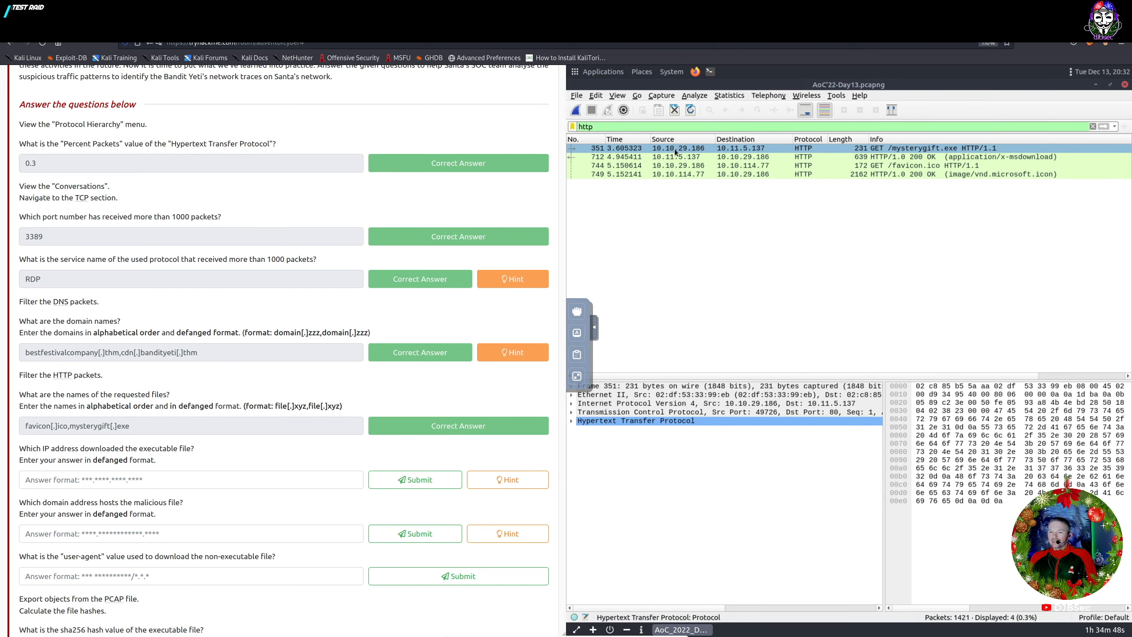
pyautogui.click(785, 151)
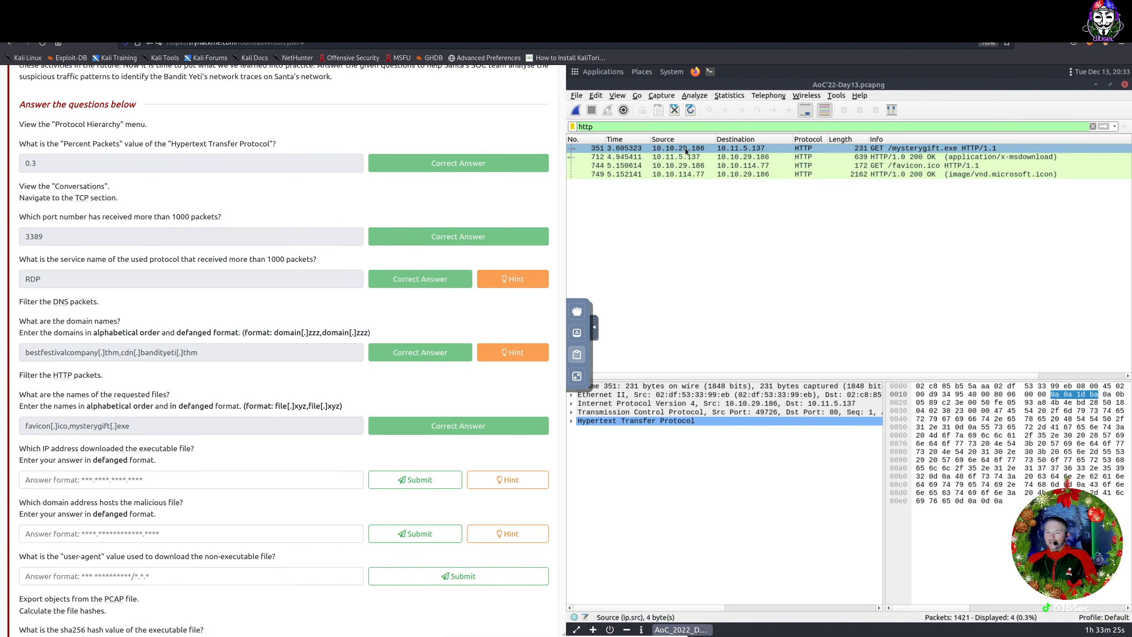
pyautogui.click(576, 354)
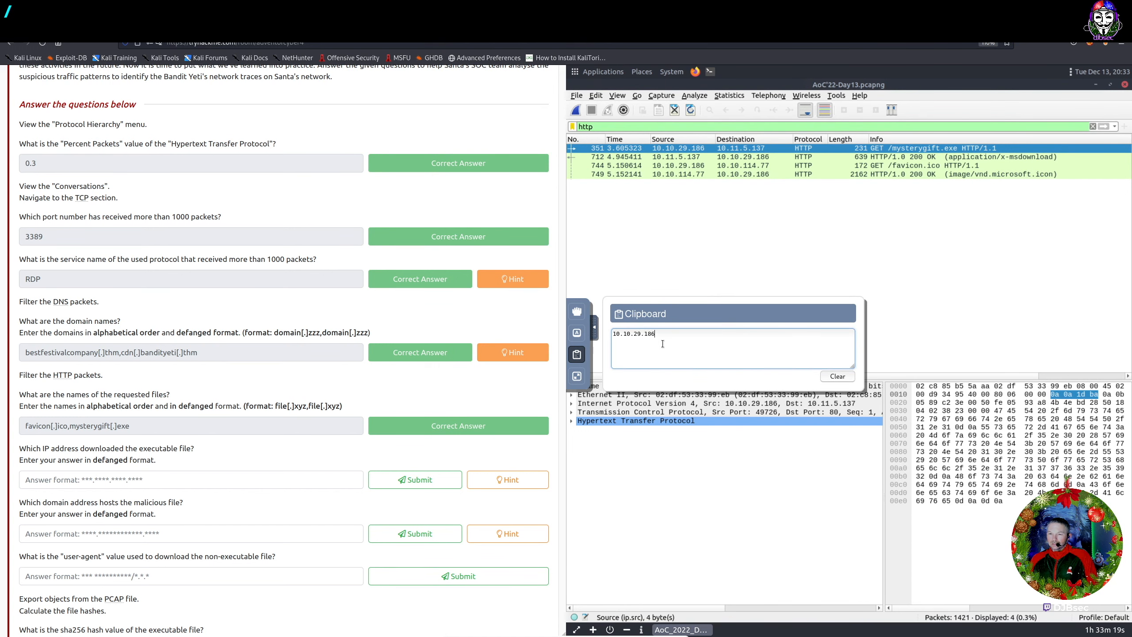
pyautogui.hotkey('ctrl', 'a')
pyautogui.press('Right')
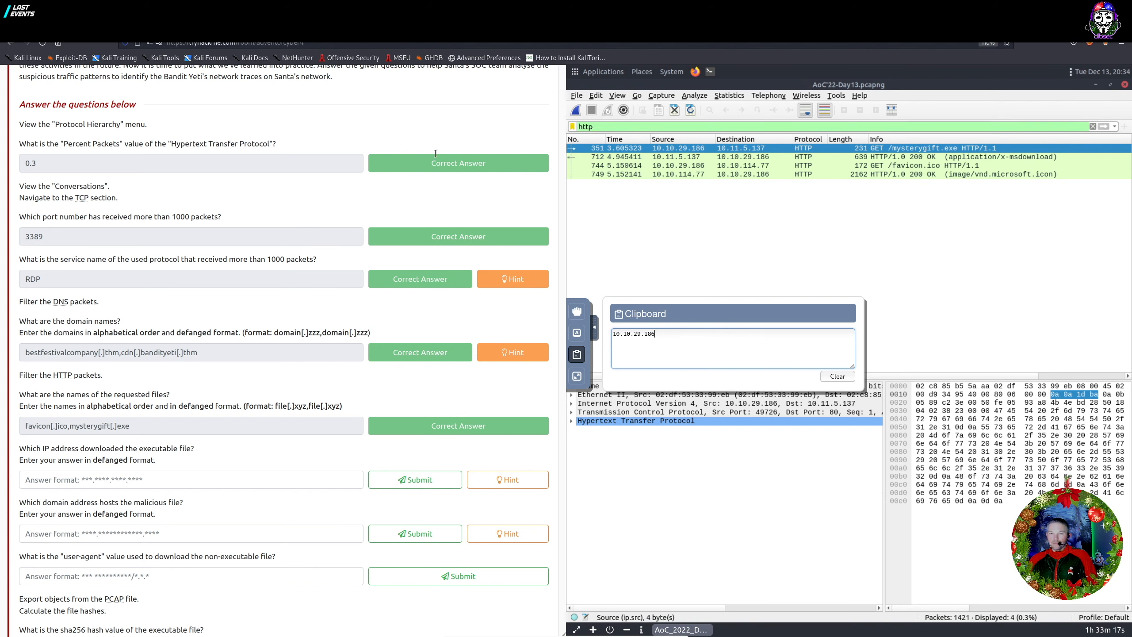
# Switch to CyberChef, add 10.10.29.186 as a third input line, include Defang IP Addresses in the recipe and copy the defanged address
pyautogui.hotkey('ctrl', 'Tab')
pyautogui.press('Return')
pyautogui.hotkey('ctrl', 'v')
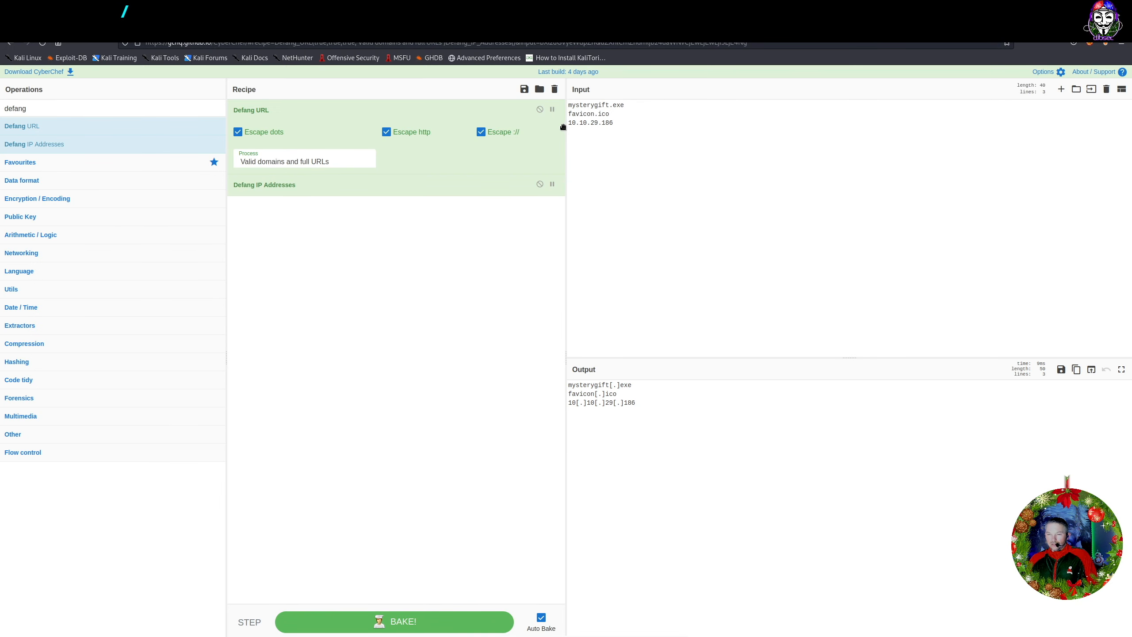
pyautogui.click(647, 404)
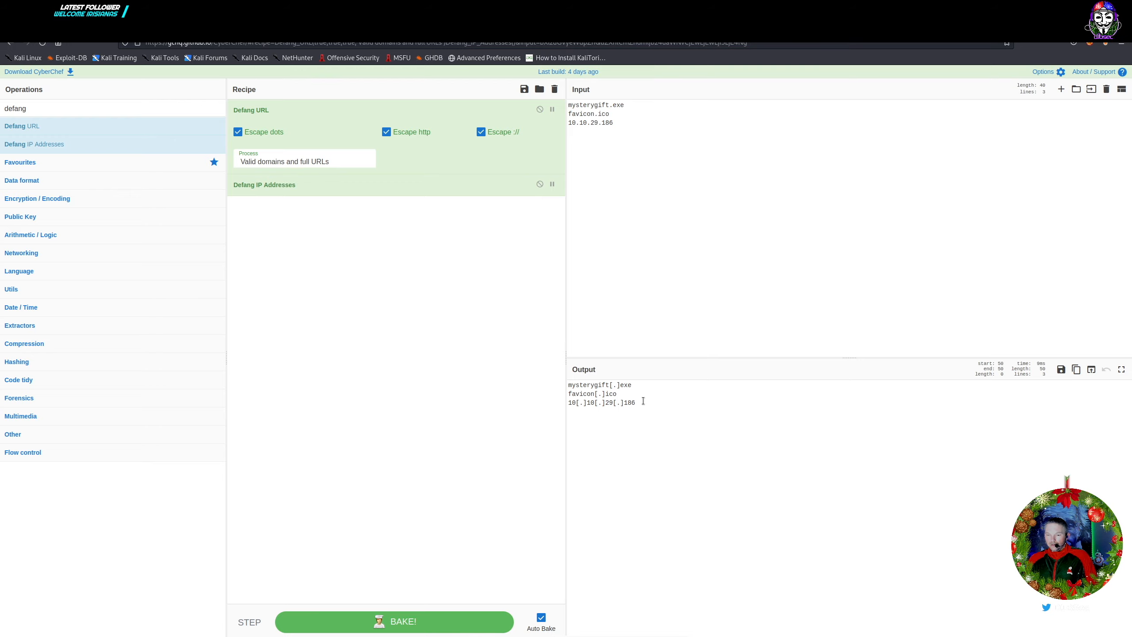
pyautogui.moveTo(637, 402); pyautogui.dragTo(564, 402)
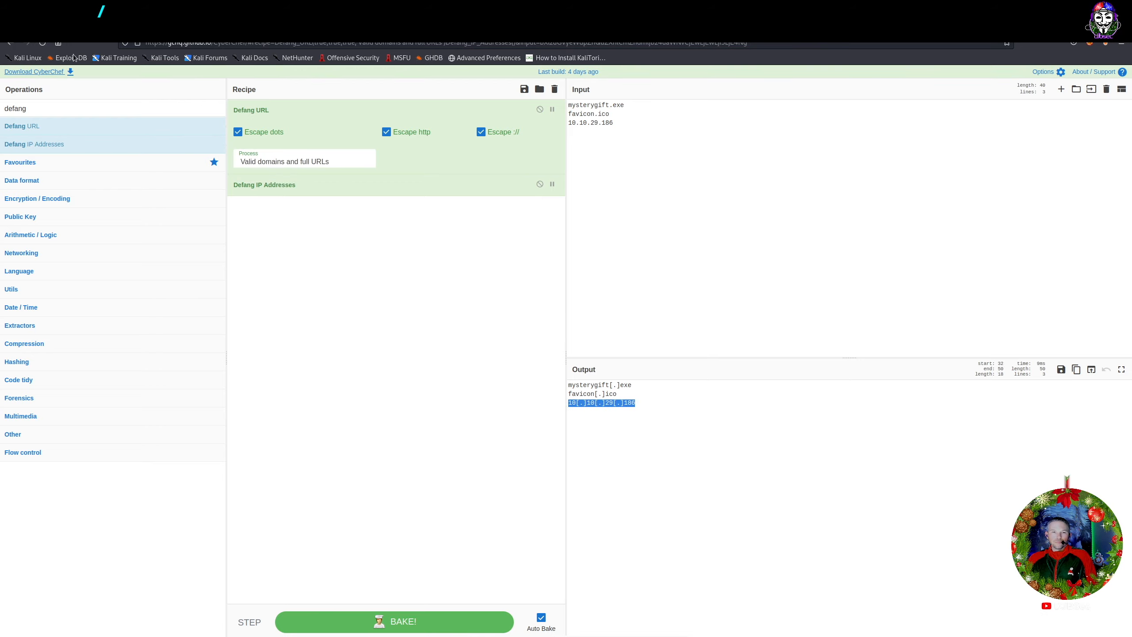
# Submit 10[.]10[.]29[.]186 on TryHackMe as the IP address that downloaded the executable, and clear and hide the shared clipboard
pyautogui.hotkey('ctrl', 'Tab')
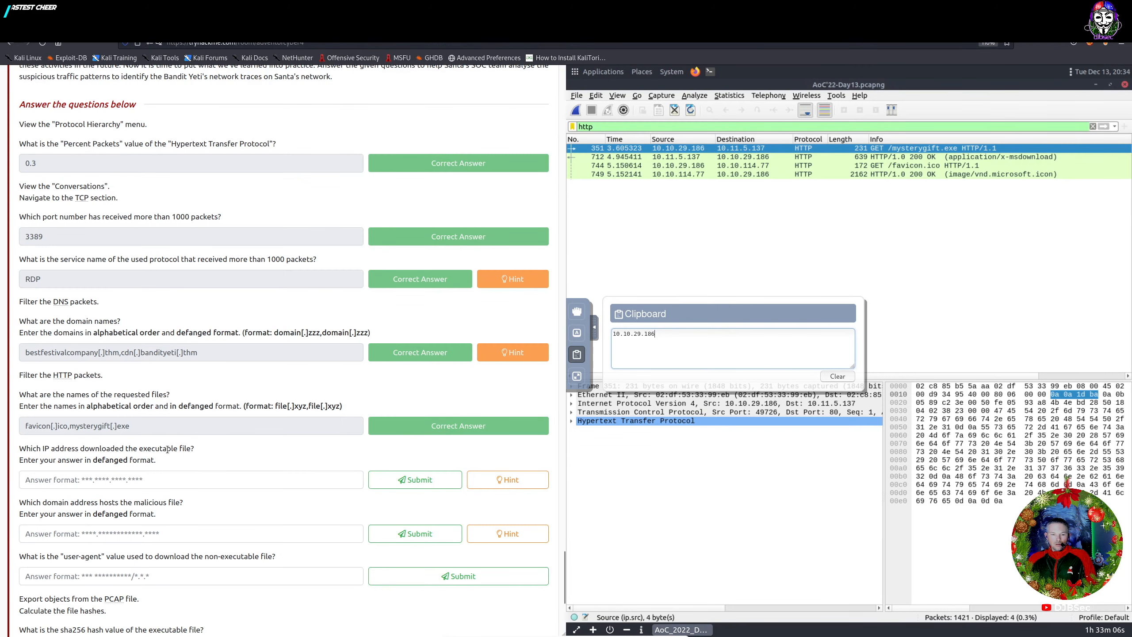
pyautogui.click(138, 480)
pyautogui.hotkey('ctrl', 'v')
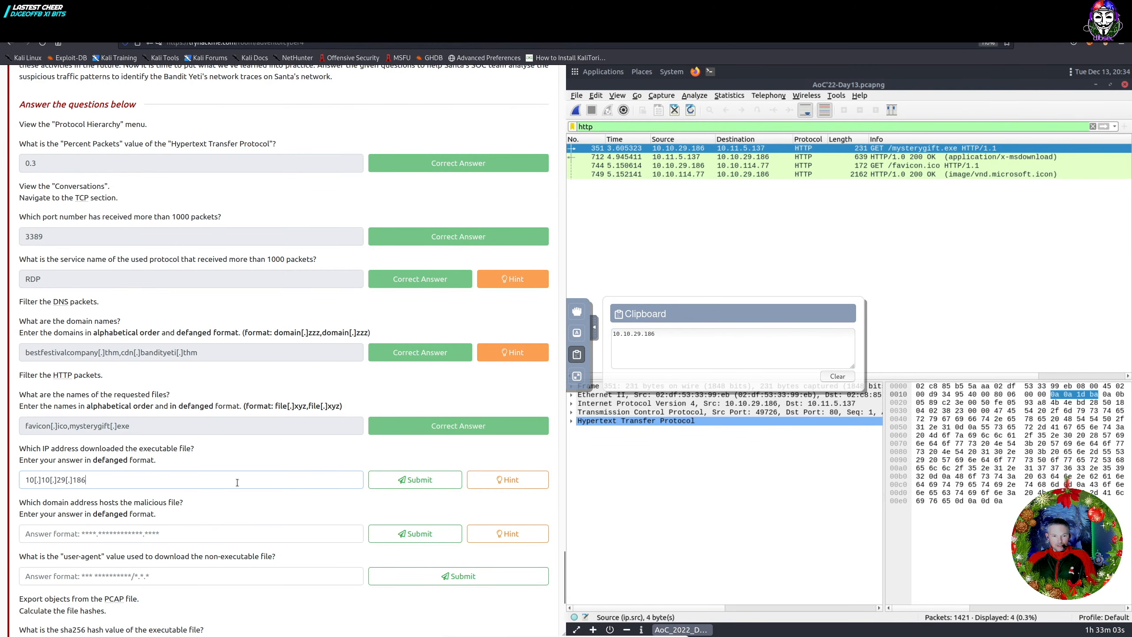
pyautogui.click(407, 480)
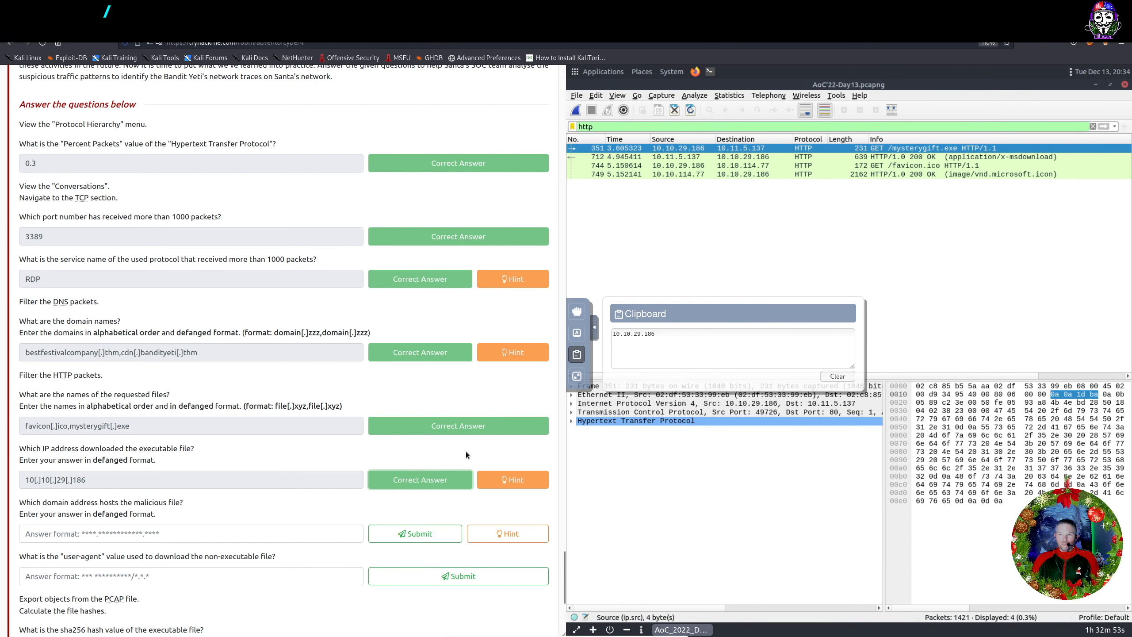
pyautogui.click(837, 377)
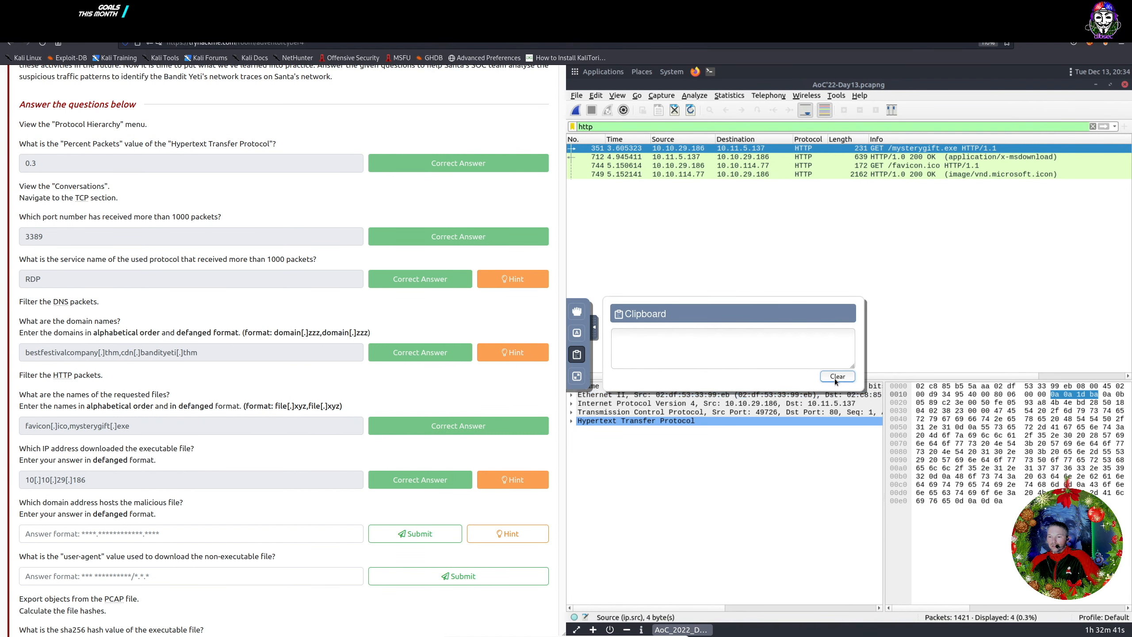
pyautogui.click(750, 199)
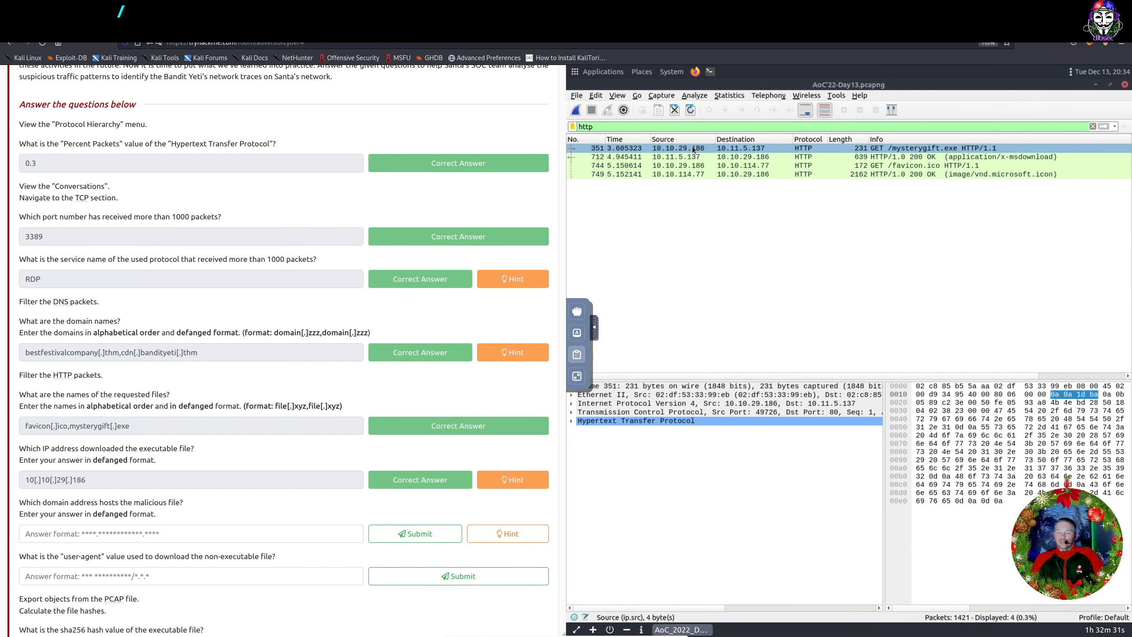
# Enable network address resolution in Wireshark and widen the Destination and Source columns to fit the host names
pyautogui.click(618, 96)
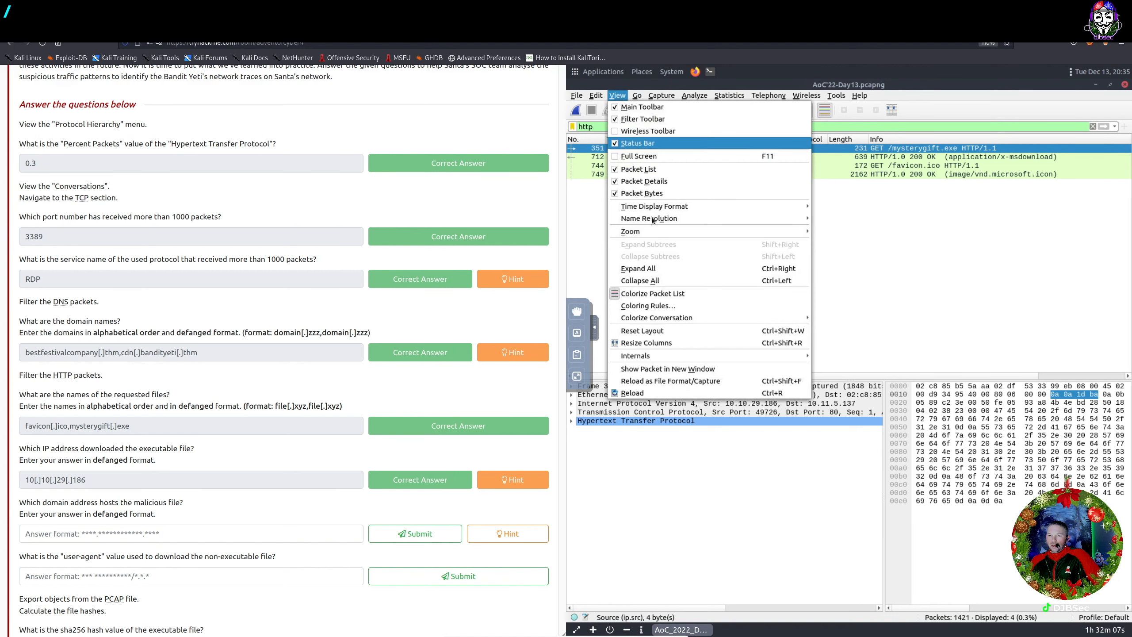
pyautogui.moveTo(653, 220)
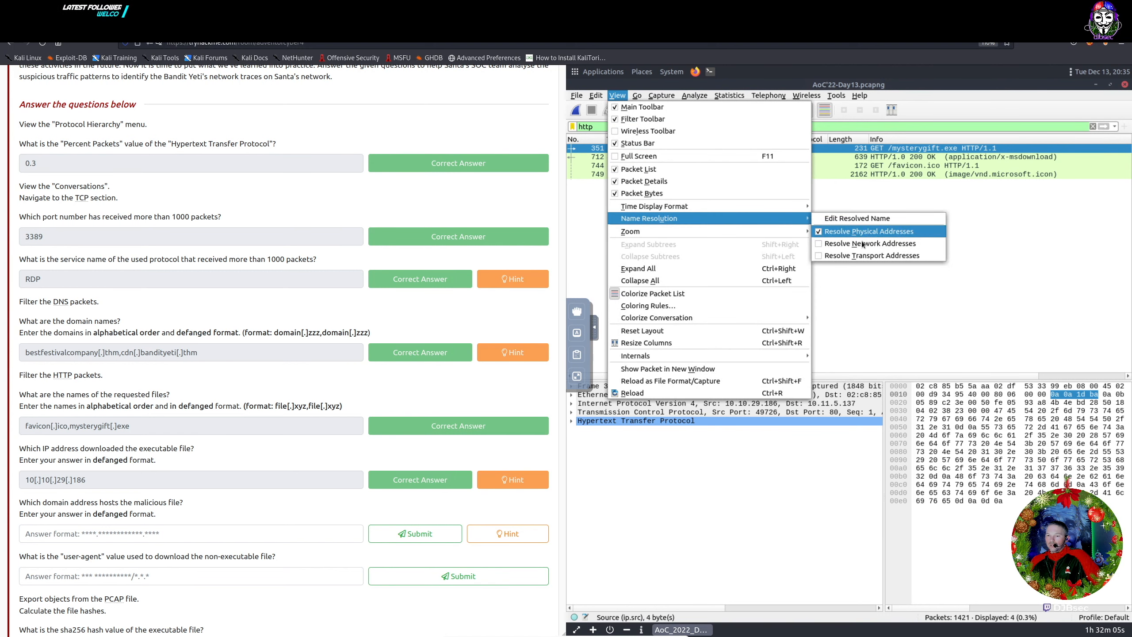
pyautogui.click(839, 245)
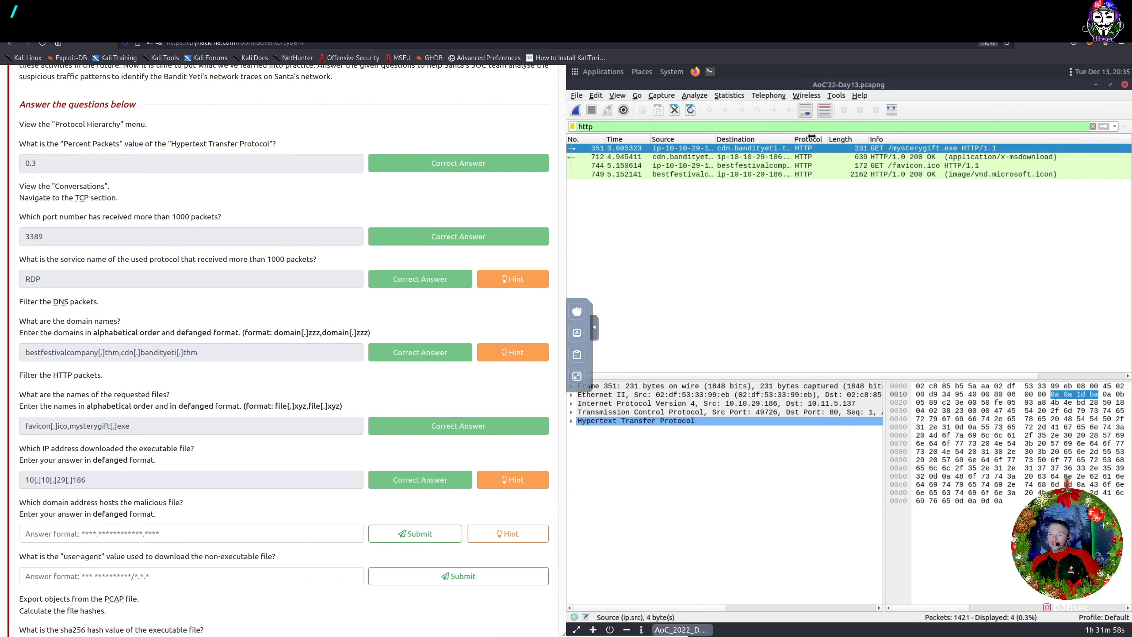
pyautogui.moveTo(812, 137); pyautogui.dragTo(941, 137)
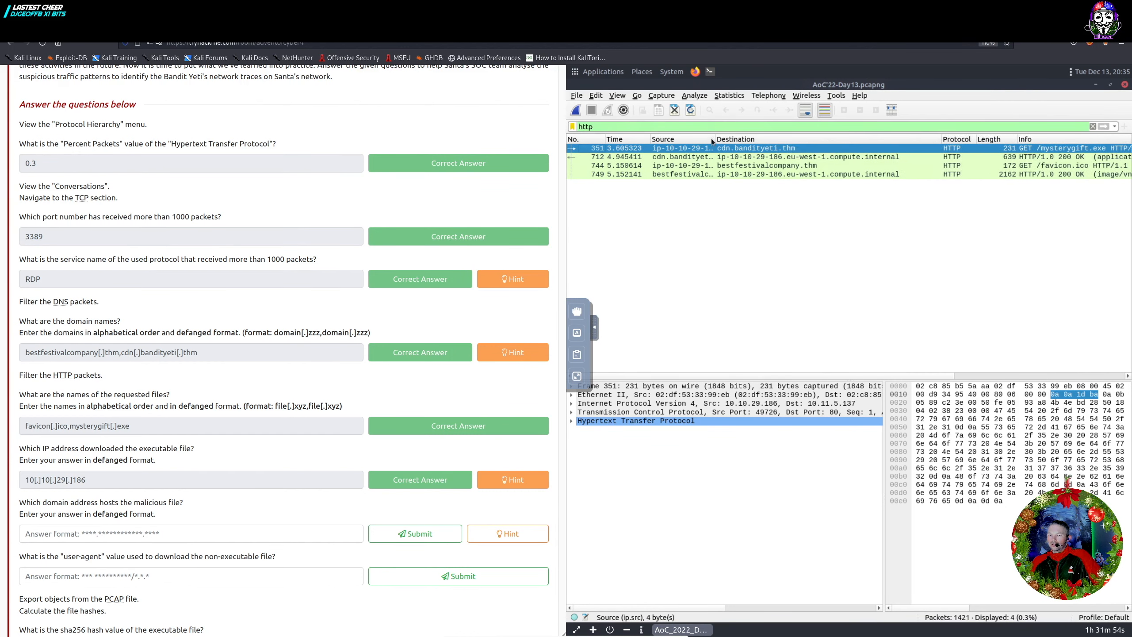
pyautogui.moveTo(713, 138); pyautogui.dragTo(790, 135)
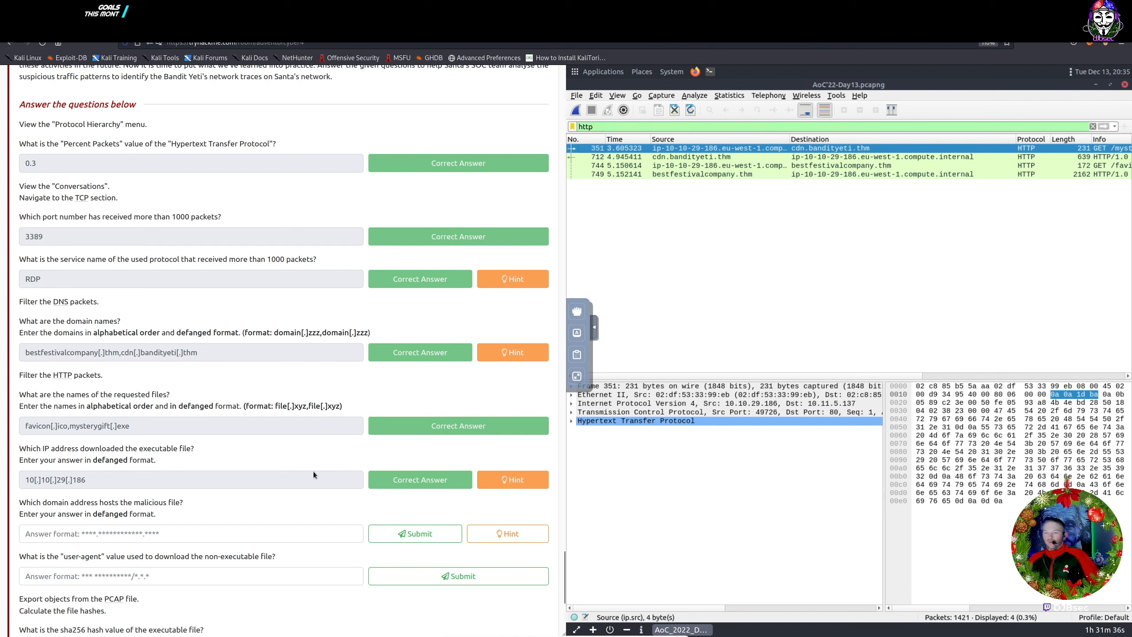
# Follow the TCP stream of the mysterygift.exe GET request packet
pyautogui.rightClick(809, 154)
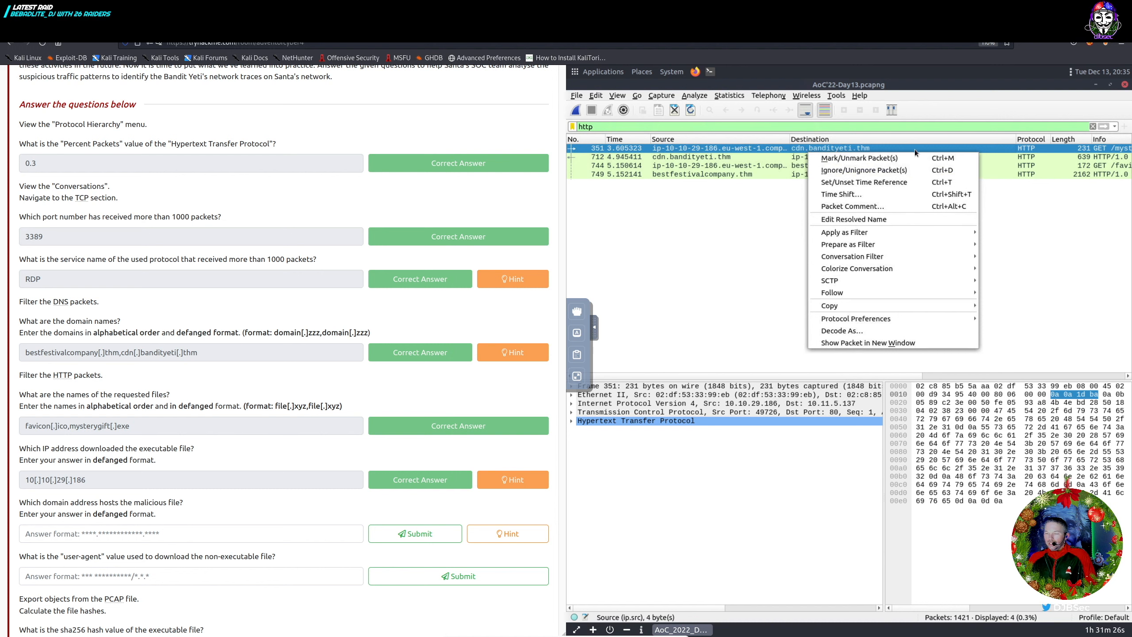
pyautogui.moveTo(835, 306)
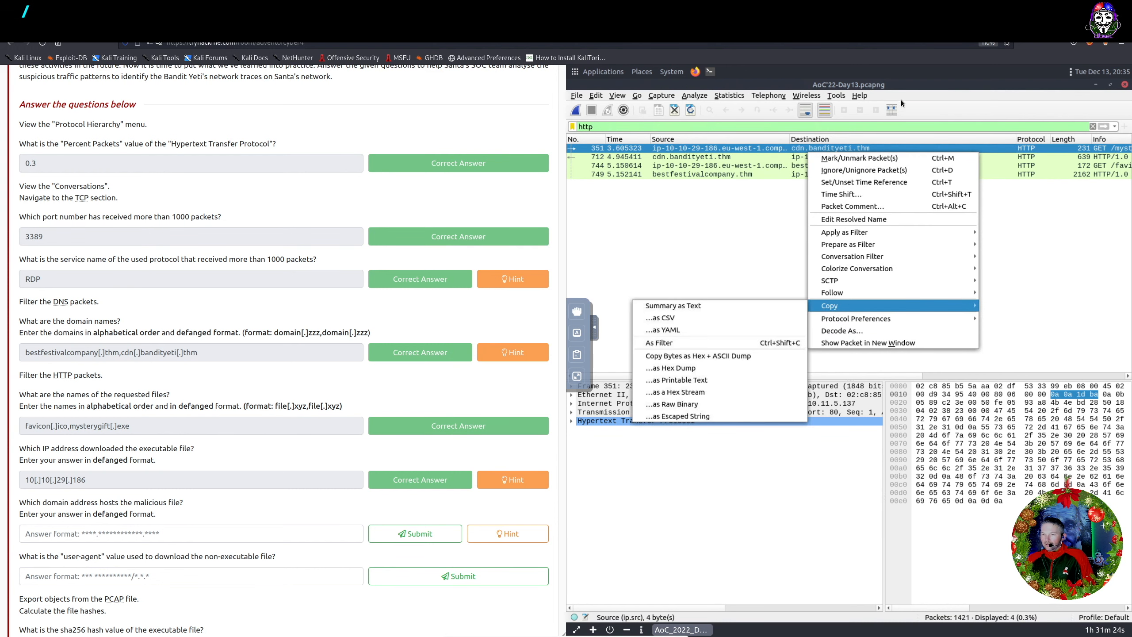
pyautogui.moveTo(862, 292)
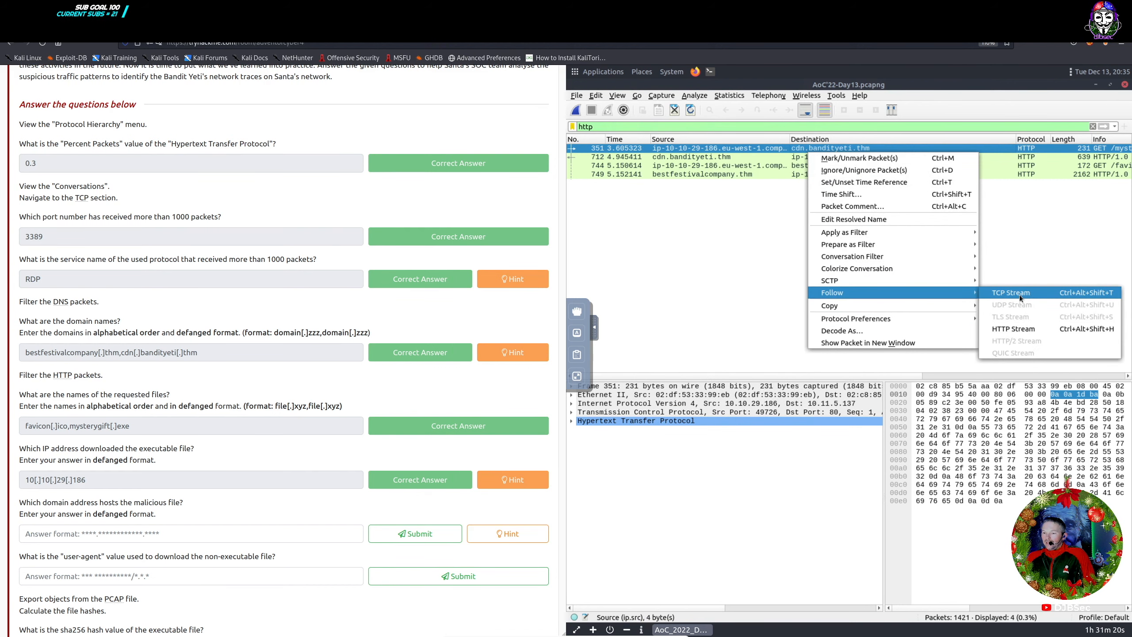
pyautogui.click(1019, 295)
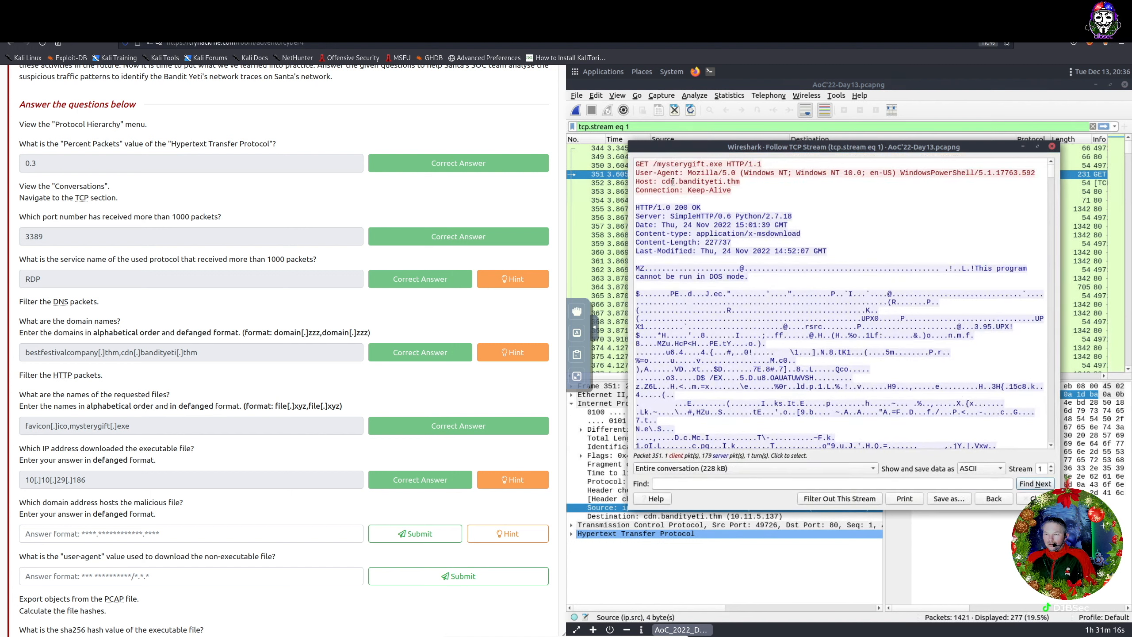
# Copy the host cdn.bandityeti.thm from the mysterygift.exe stream and select it in the shared clipboard
pyautogui.moveTo(661, 182); pyautogui.dragTo(741, 181)
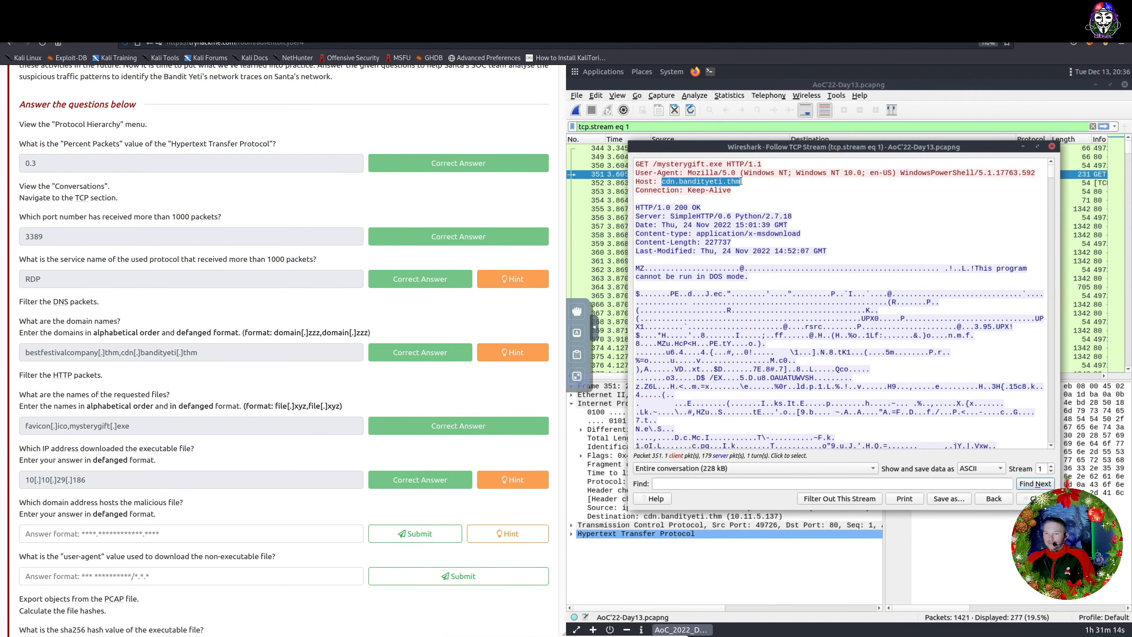
pyautogui.rightClick(740, 182)
pyautogui.click(758, 188)
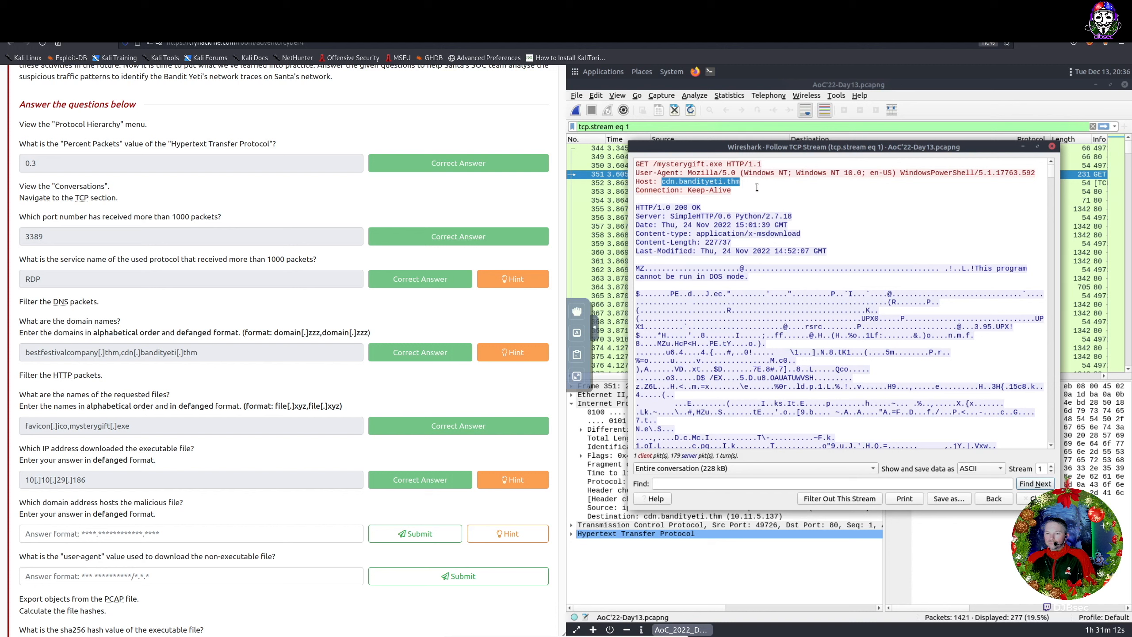
pyautogui.click(577, 356)
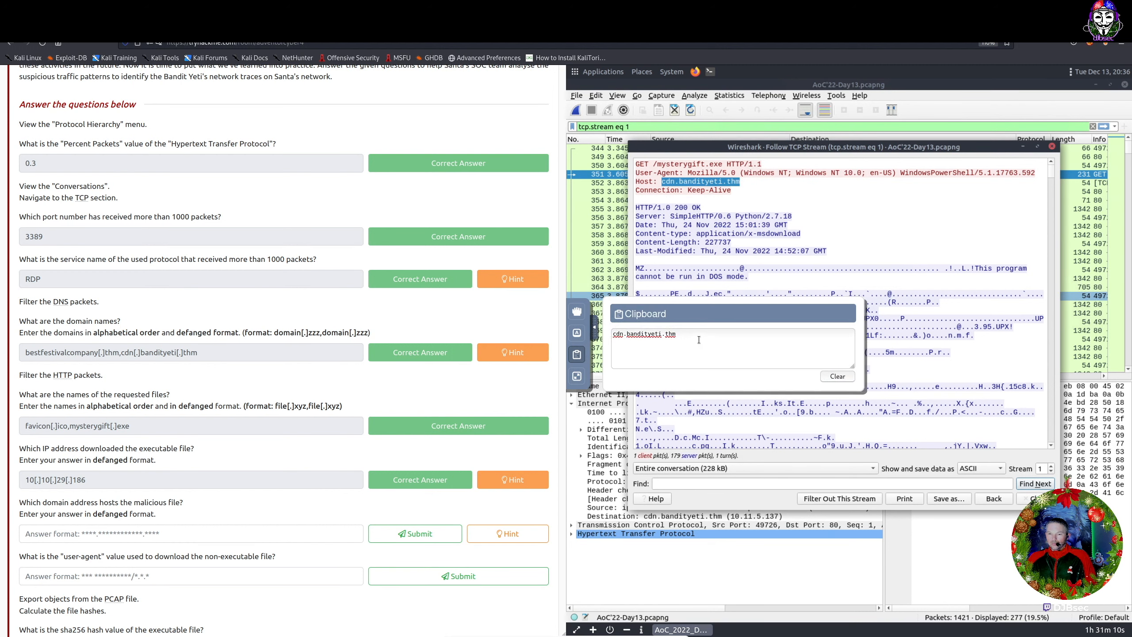
pyautogui.click(746, 349)
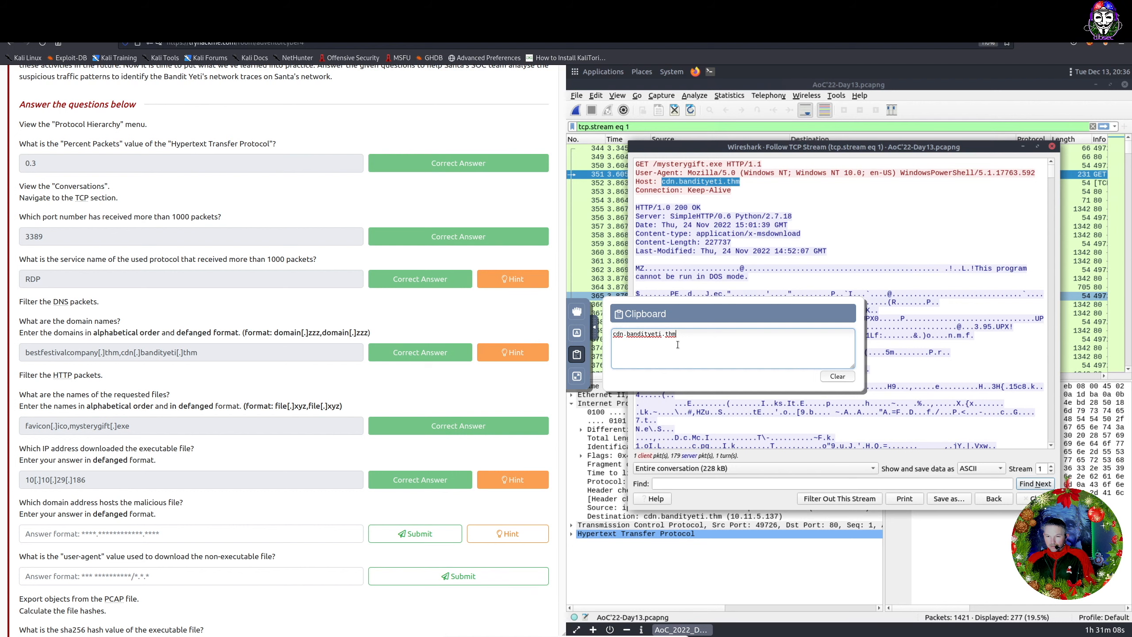
pyautogui.moveTo(677, 335); pyautogui.dragTo(602, 328)
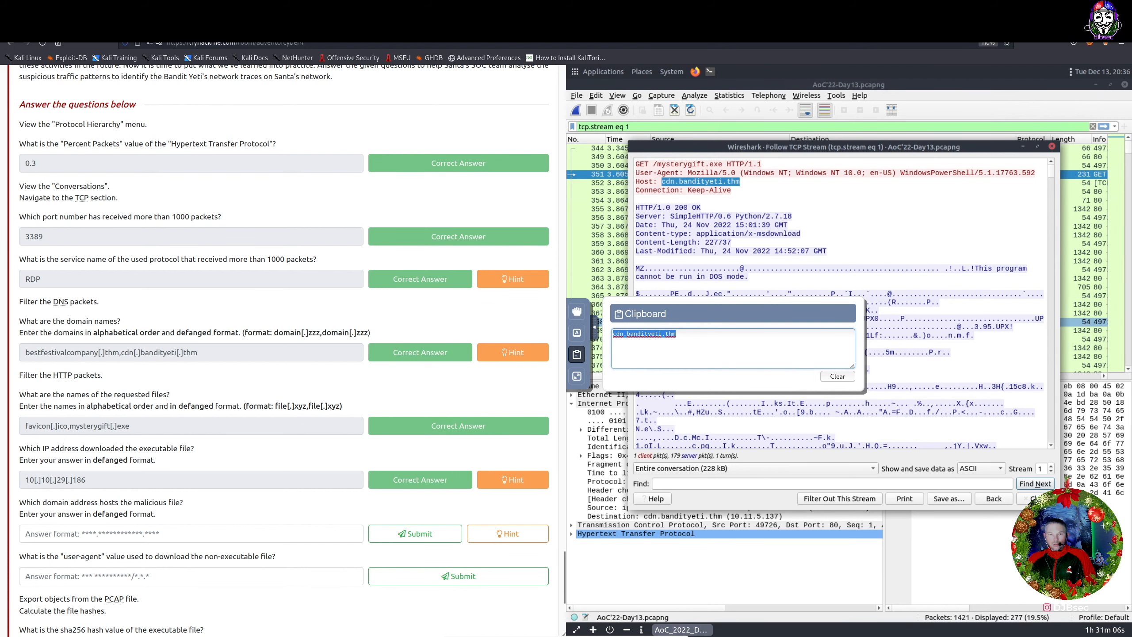
# Switch to CyberChef, add cdn.bandityeti.thm as a fourth input line, bake the recipe and select the defanged domain
pyautogui.hotkey('ctrl', 'Tab')
pyautogui.click(683, 153)
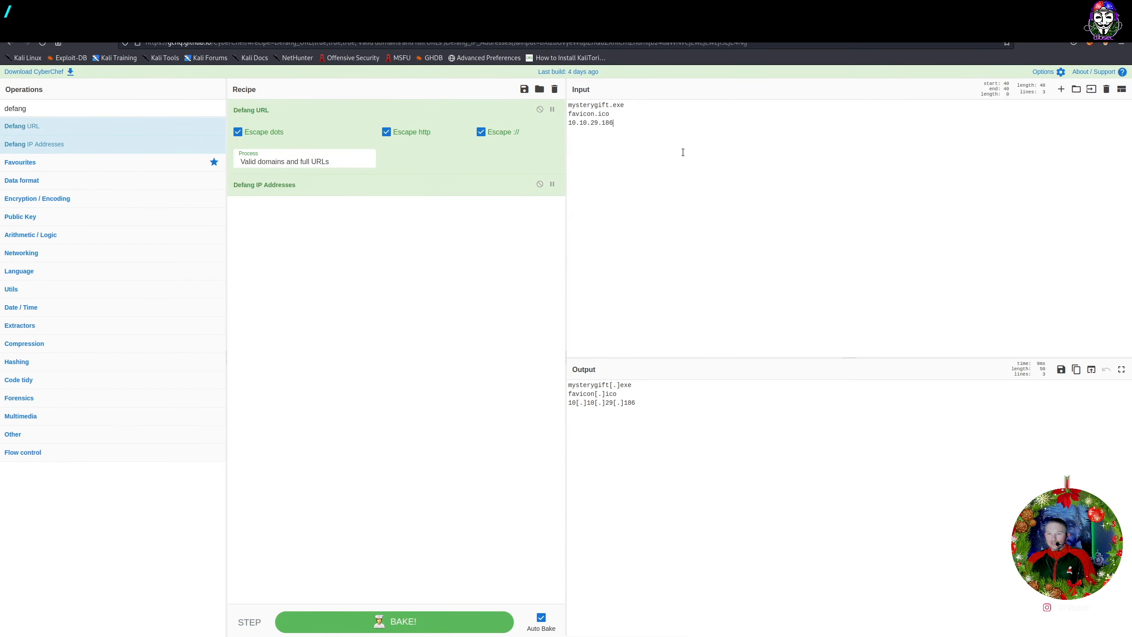
pyautogui.press('Return')
pyautogui.hotkey('ctrl', 'v')
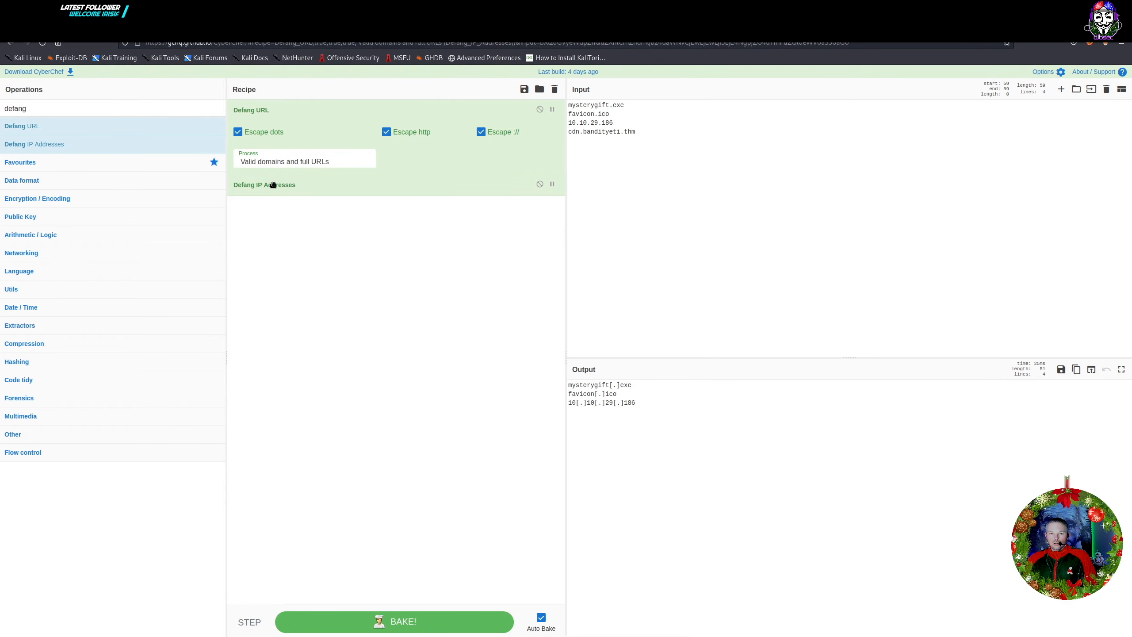
pyautogui.click(475, 622)
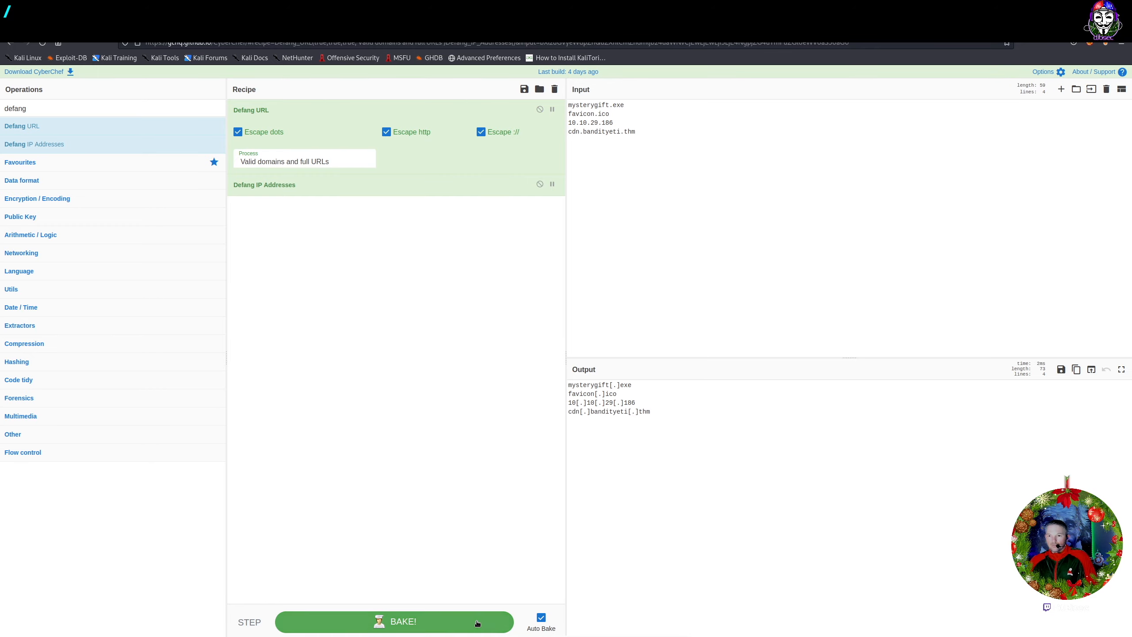
pyautogui.moveTo(656, 411); pyautogui.dragTo(570, 412)
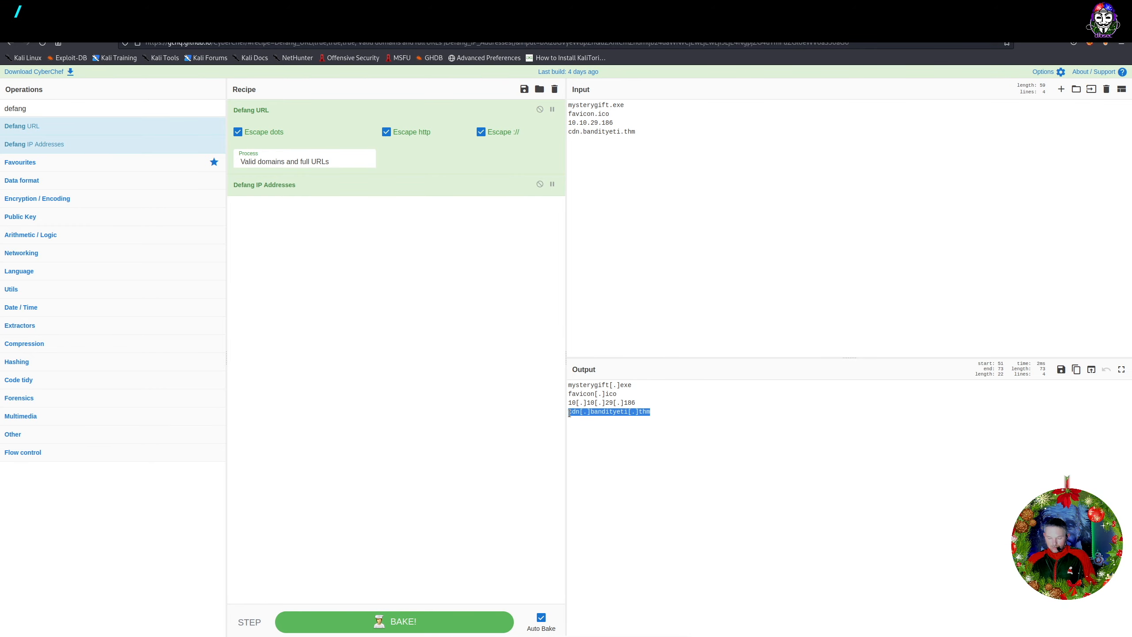
# Submit cdn[.]bandityeti[.]thm on TryHackMe as the domain hosting the malicious file, and clear the shared clipboard
pyautogui.hotkey('ctrl', 'Tab')
pyautogui.click(109, 535)
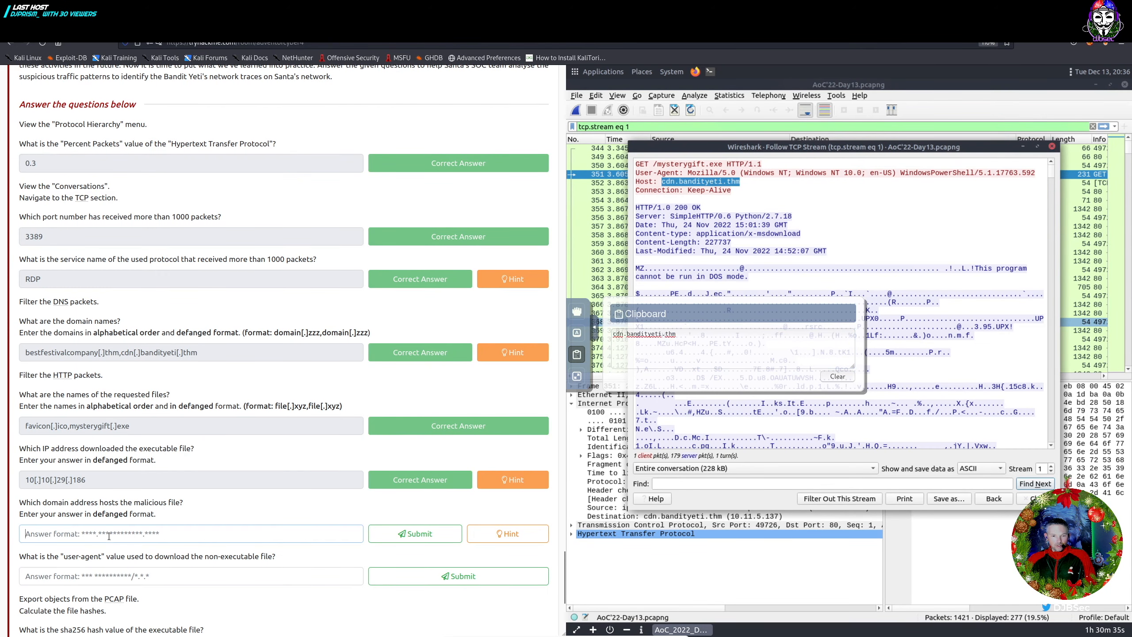
pyautogui.hotkey('ctrl', 'v')
pyautogui.click(411, 533)
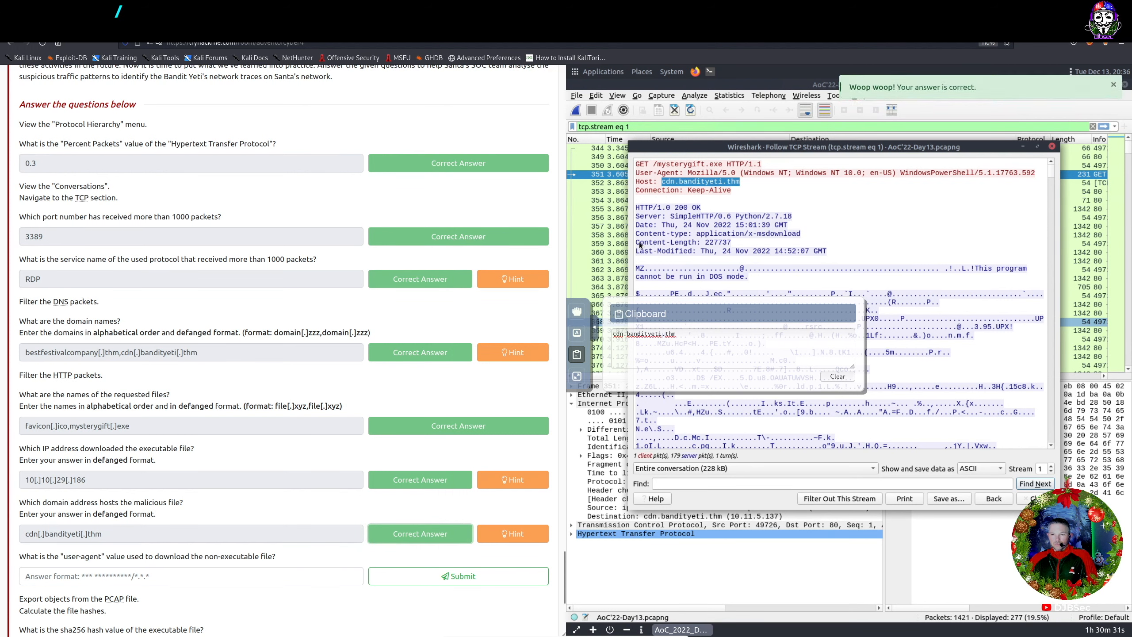
pyautogui.click(916, 366)
pyautogui.click(837, 376)
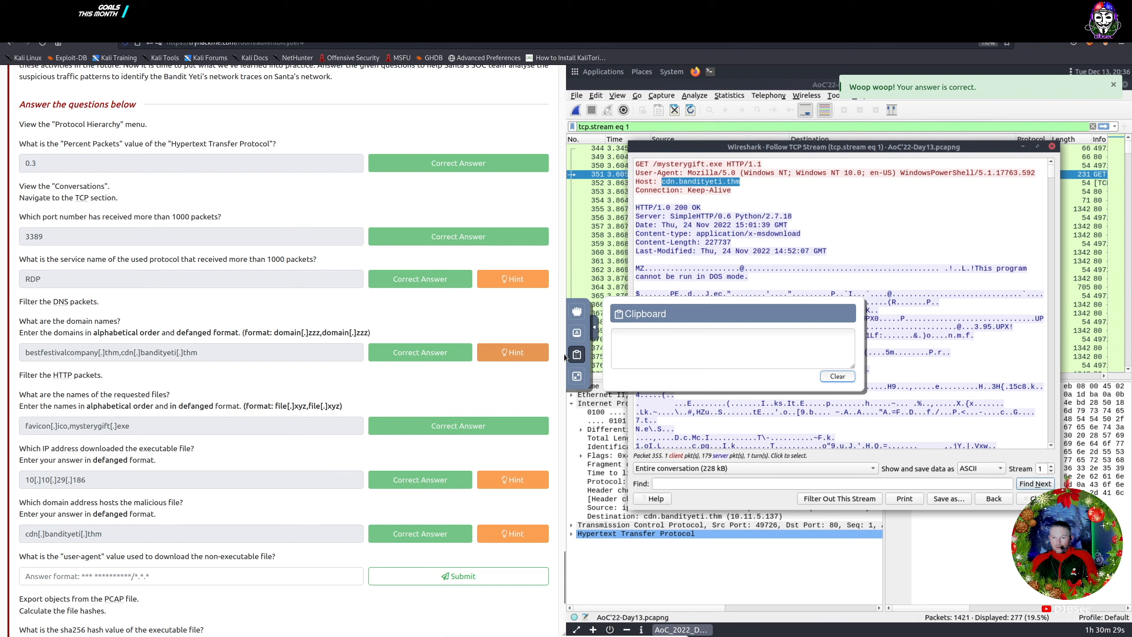
# Close the mysterygift.exe stream in Wireshark and replace its stream filter with the display filter http
pyautogui.scroll(-5, 55, 355)
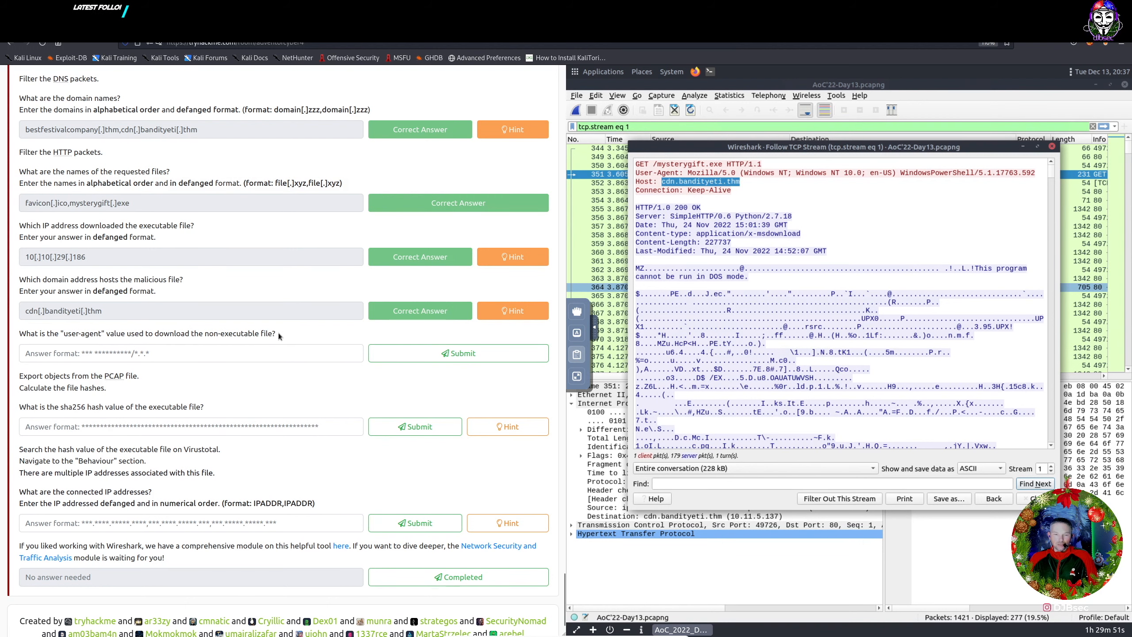
pyautogui.click(785, 296)
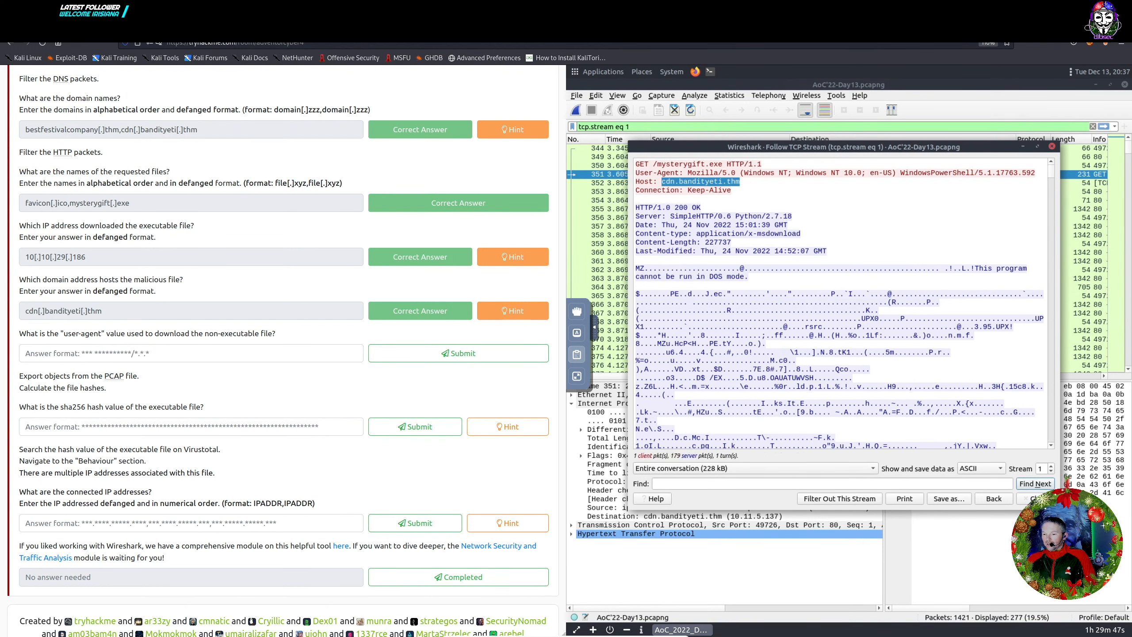
pyautogui.click(1027, 495)
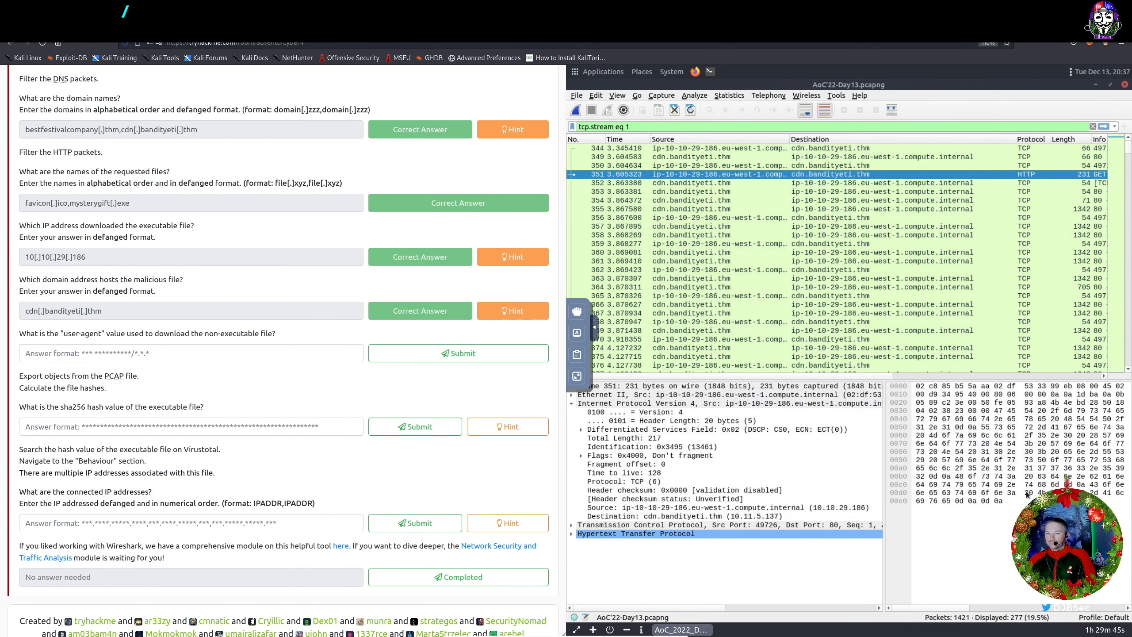
pyautogui.tripleClick(655, 126)
pyautogui.press('BackSpace')
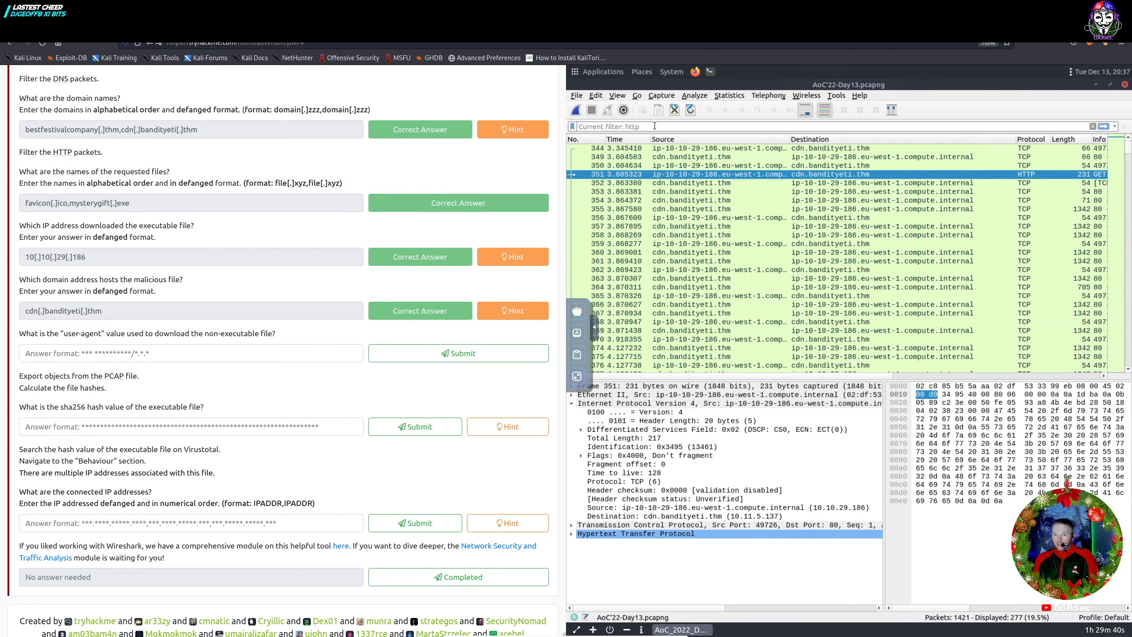
pyautogui.press('Return')
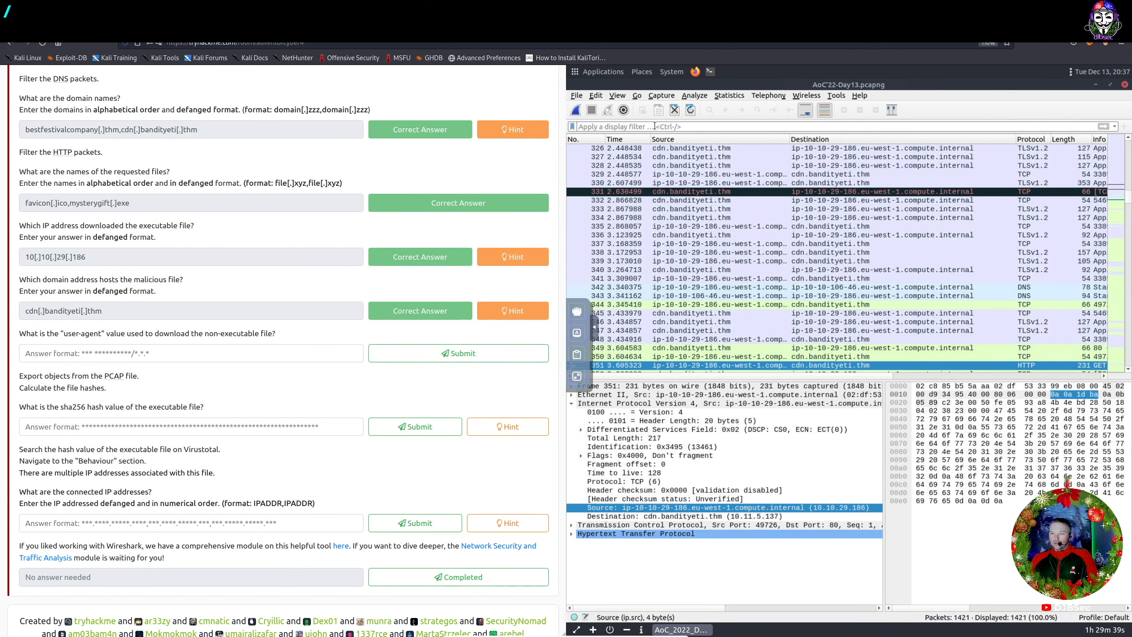
pyautogui.write('http')
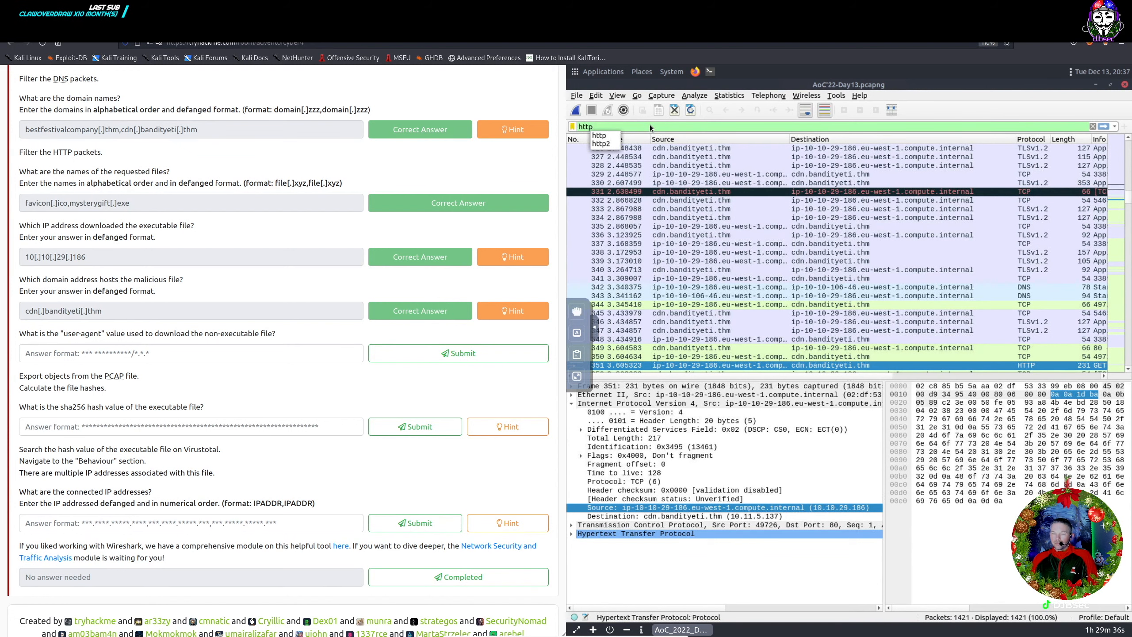
pyautogui.press('Return')
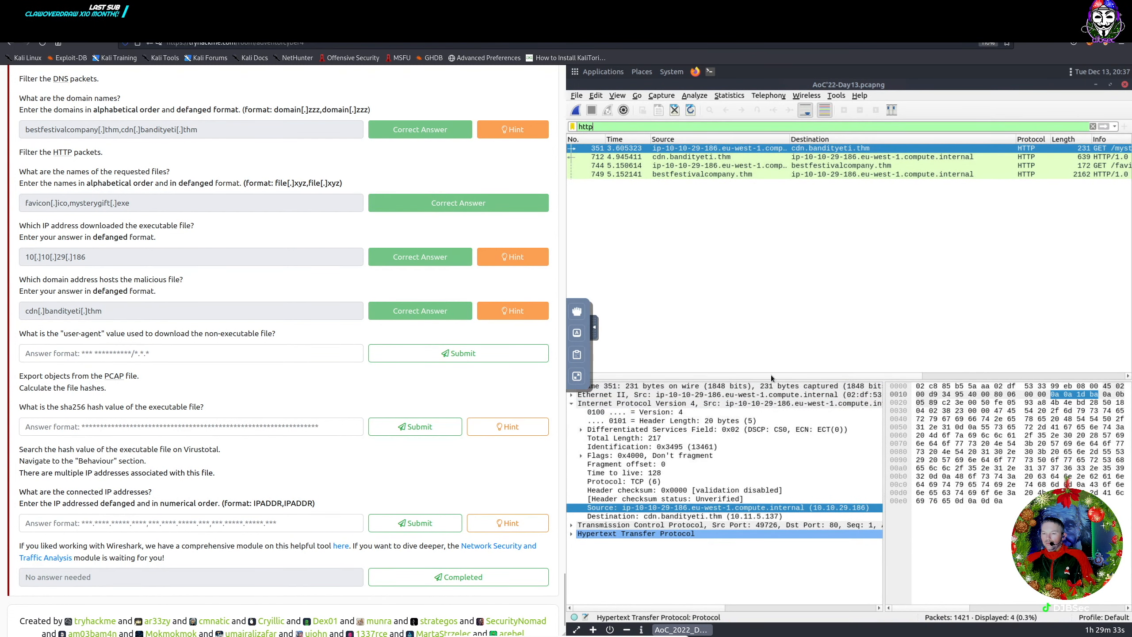
# Follow the TCP stream of the favicon.ico GET request packet
pyautogui.moveTo(771, 375); pyautogui.dragTo(901, 375)
pyautogui.click(890, 165)
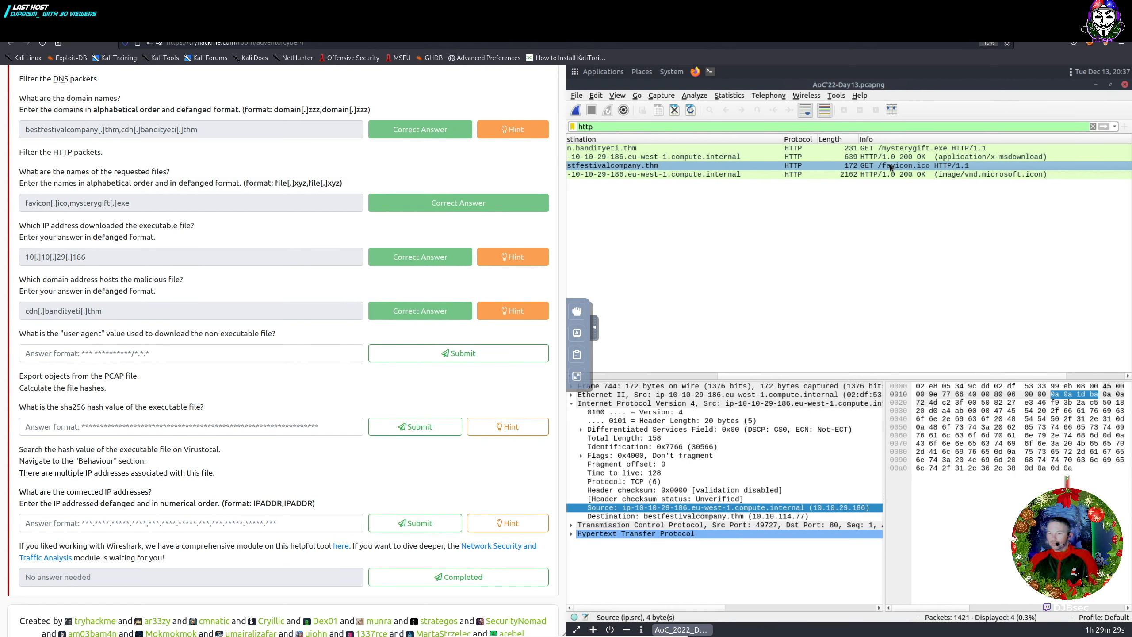
pyautogui.rightClick(891, 168)
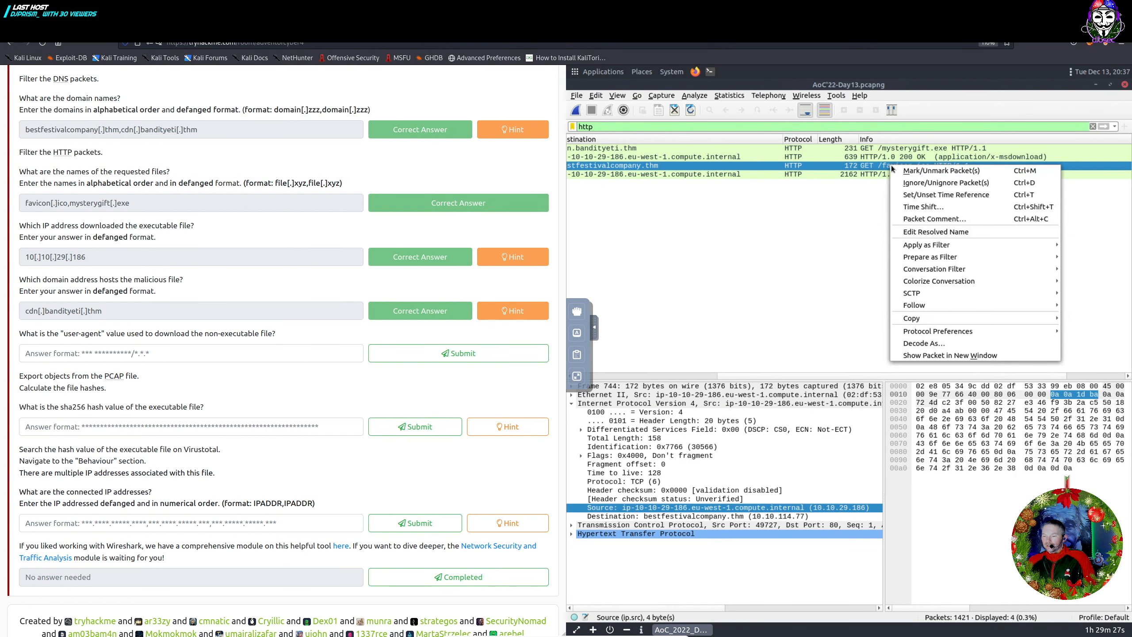
pyautogui.moveTo(929, 307)
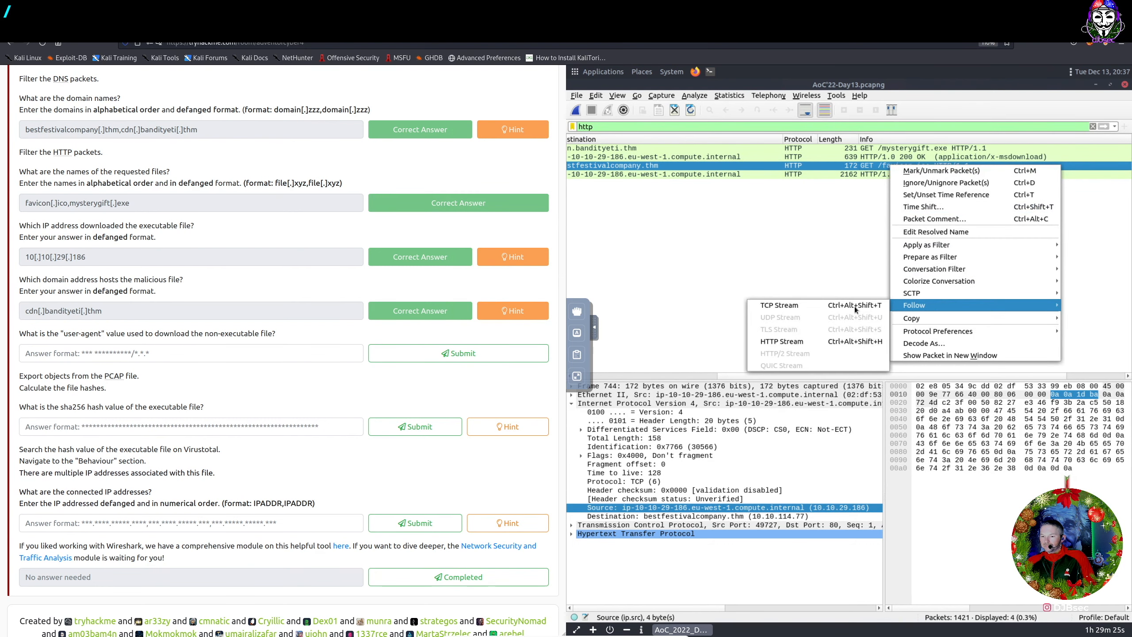
pyautogui.click(809, 306)
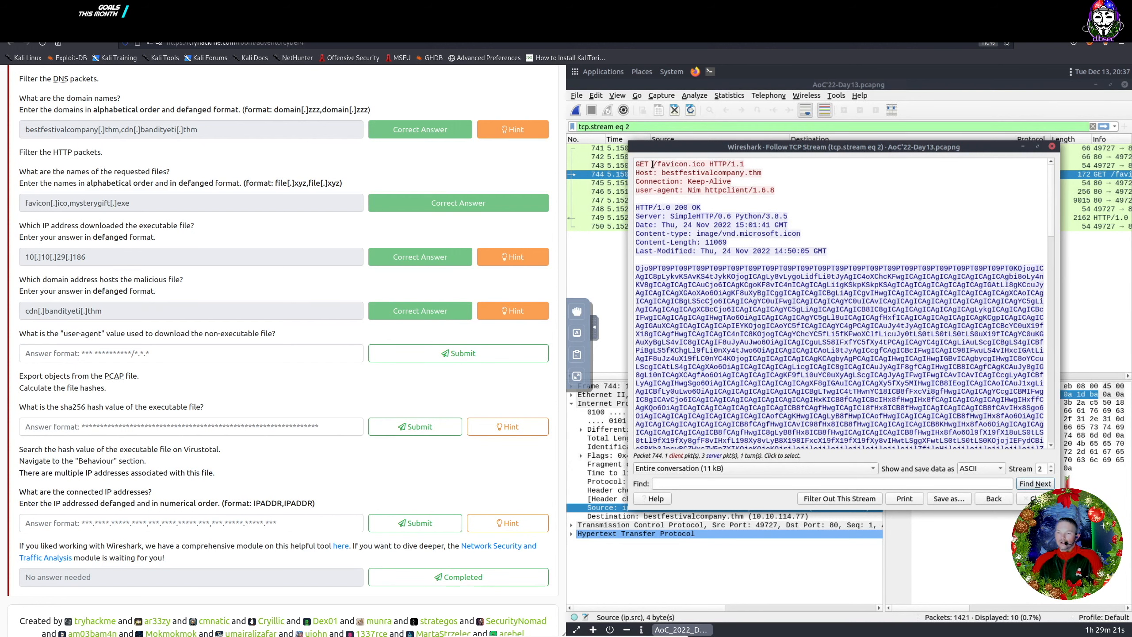
# Copy the user-agent value Nim httpclient/1.6.8 from the favicon.ico stream and select it in the shared clipboard
pyautogui.moveTo(753, 172); pyautogui.dragTo(645, 173)
pyautogui.click(648, 178)
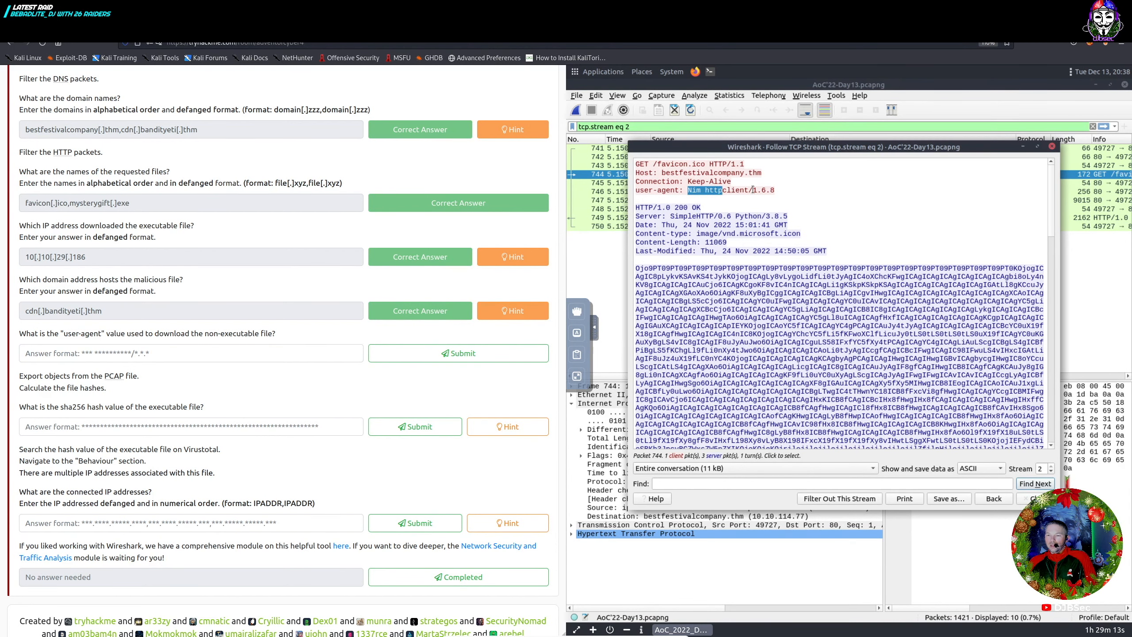
pyautogui.moveTo(769, 189); pyautogui.dragTo(778, 188)
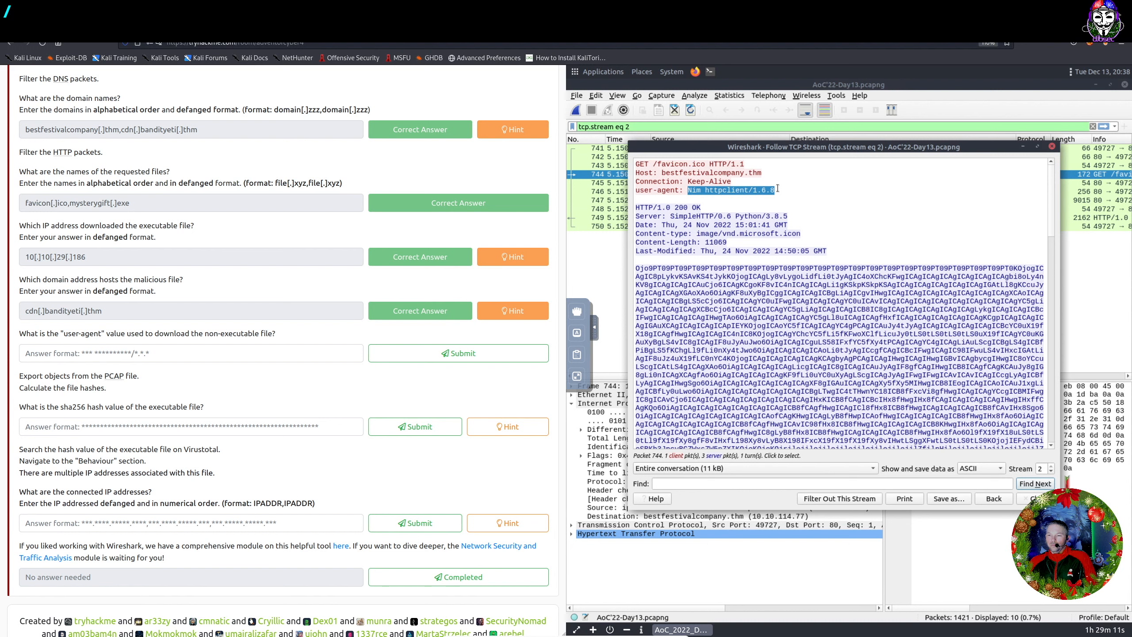
pyautogui.rightClick(767, 190)
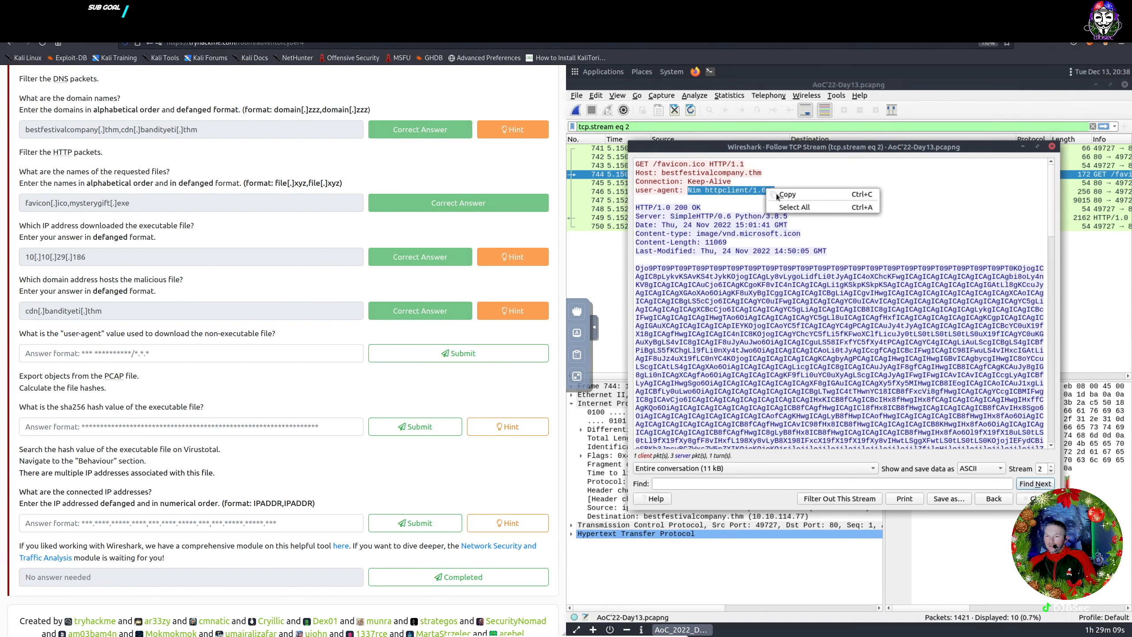
pyautogui.click(785, 195)
pyautogui.click(580, 357)
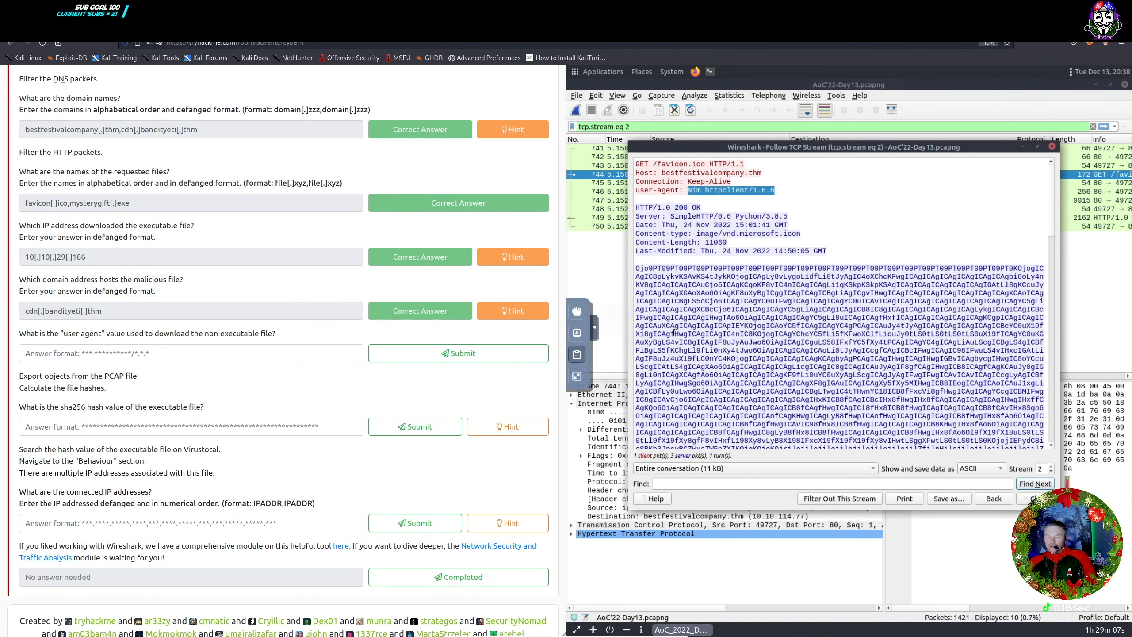
pyautogui.moveTo(683, 333); pyautogui.dragTo(599, 335)
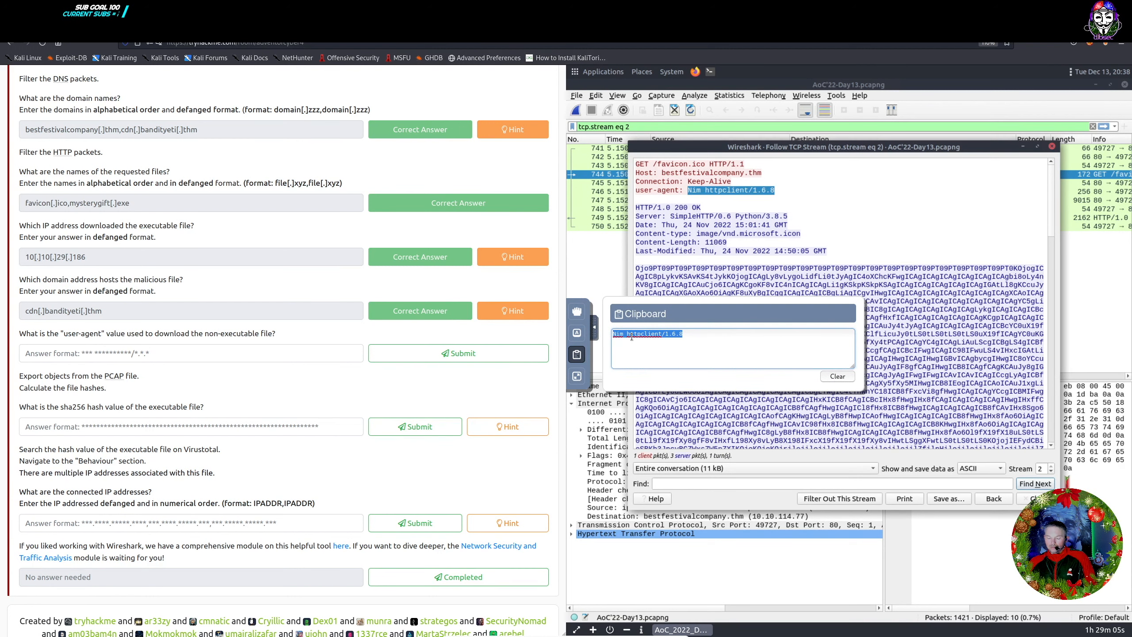
# Submit Nim httpclient/1.6.8 on TryHackMe as the user-agent that downloaded the non-executable file, and hide the shared clipboard
pyautogui.click(160, 354)
pyautogui.hotkey('ctrl', 'v')
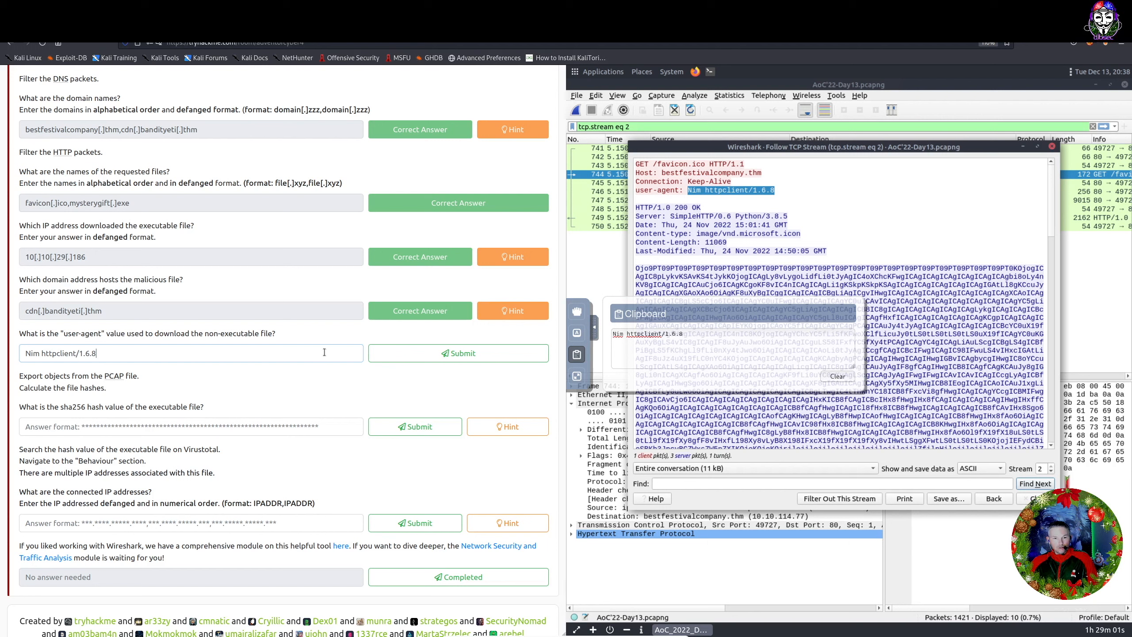
pyautogui.click(447, 352)
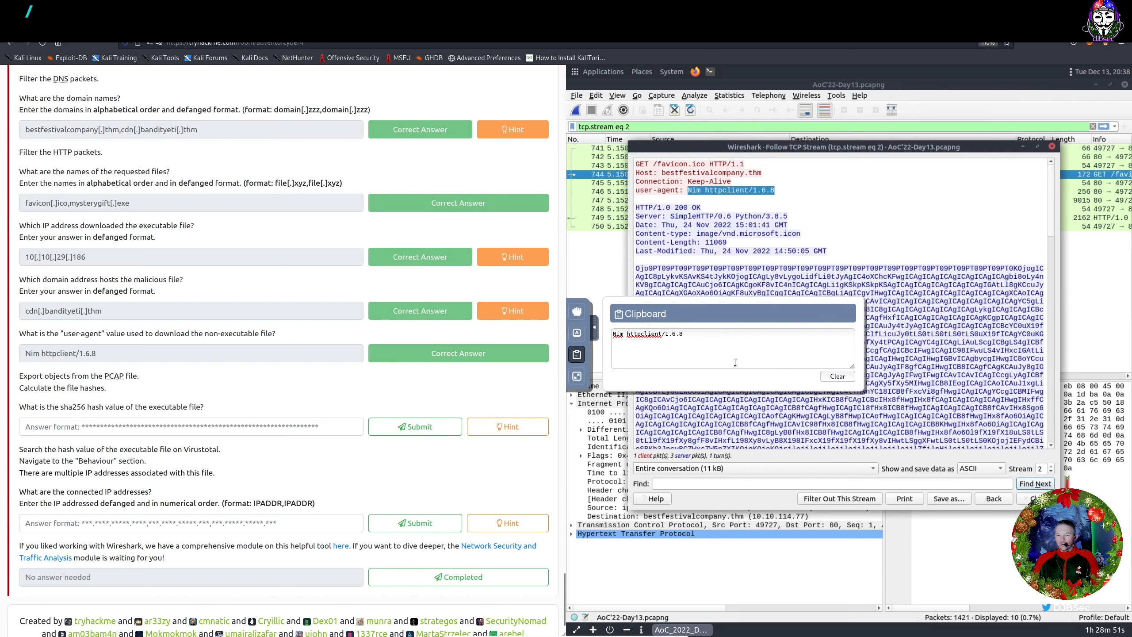
pyautogui.click(578, 363)
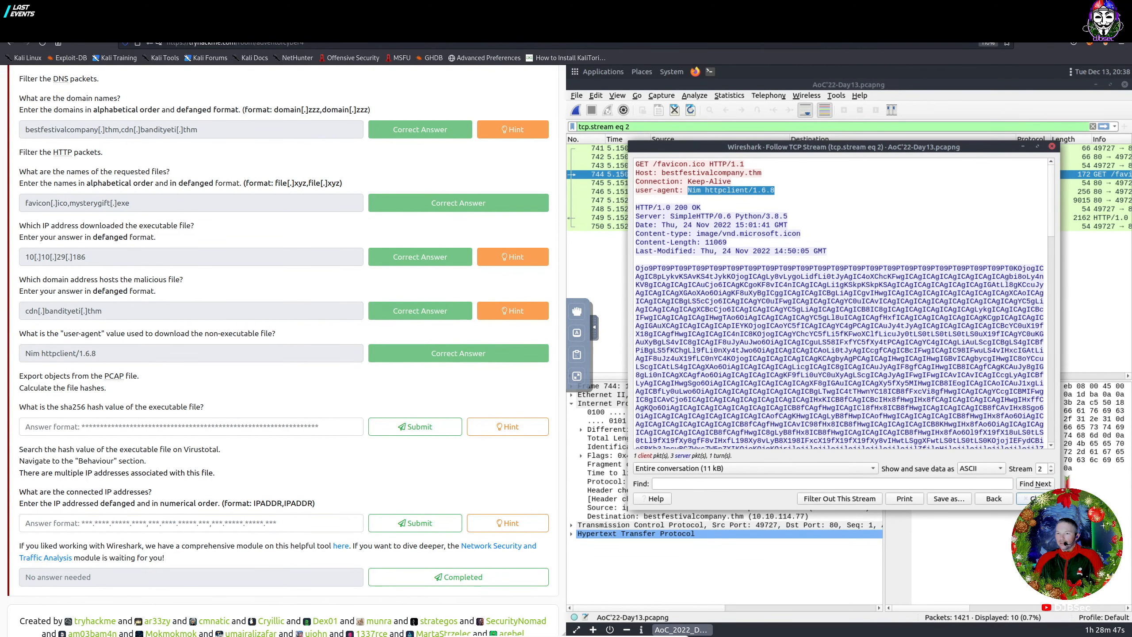
# Close the favicon.ico stream in Wireshark and apply the display filter http in place of the stream filter
pyautogui.click(1030, 497)
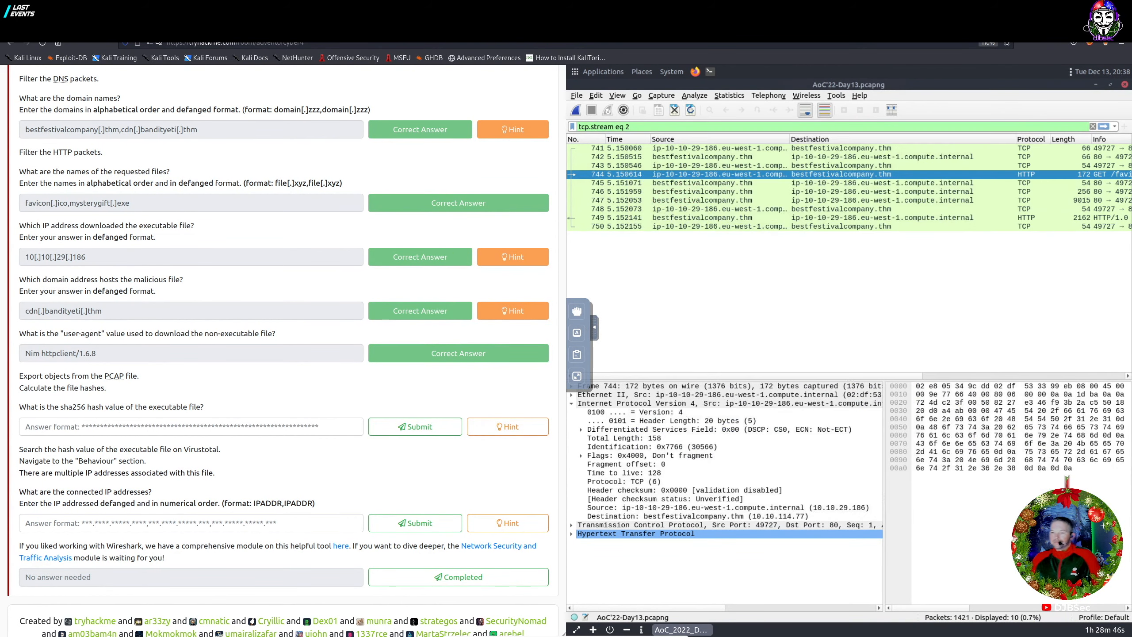
pyautogui.tripleClick(639, 126)
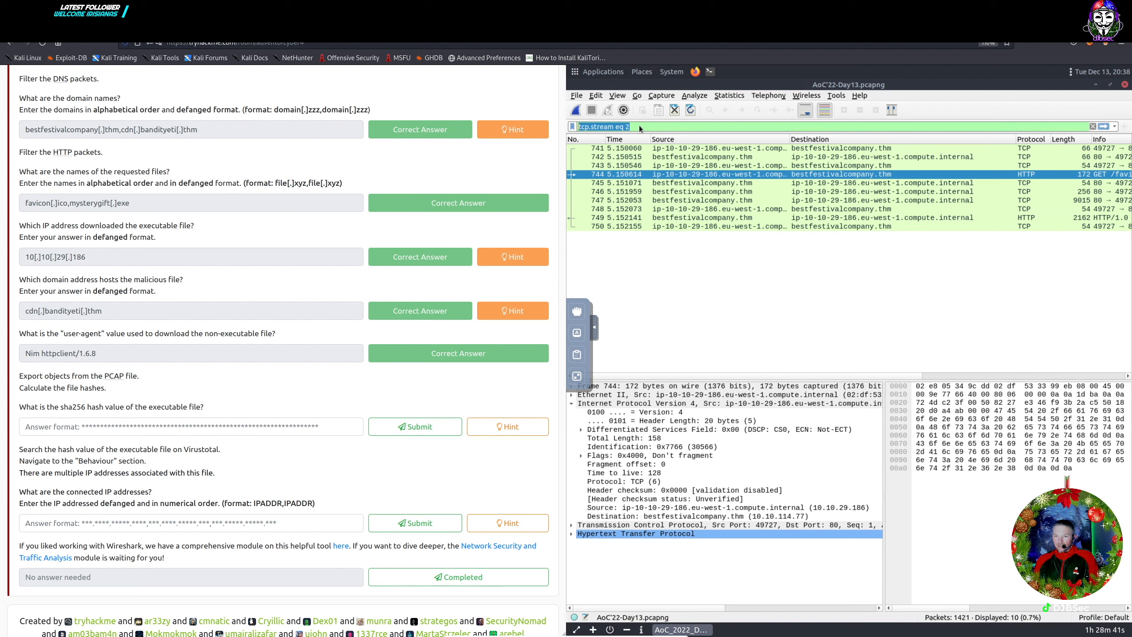
pyautogui.write('http')
pyautogui.press('Return')
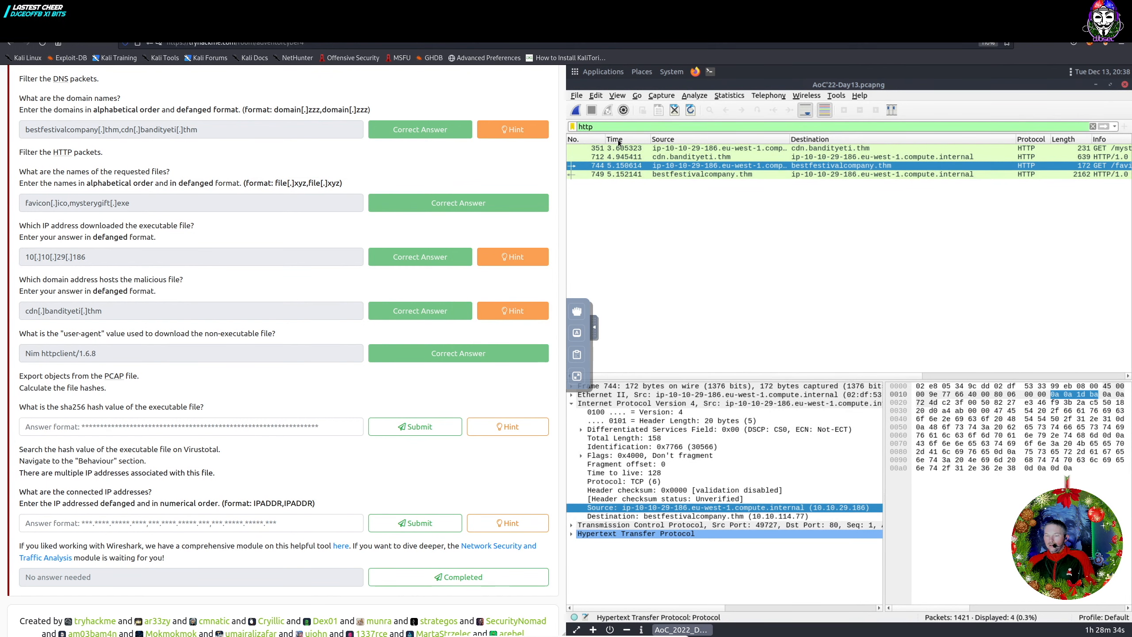
pyautogui.click(576, 95)
pyautogui.click(888, 218)
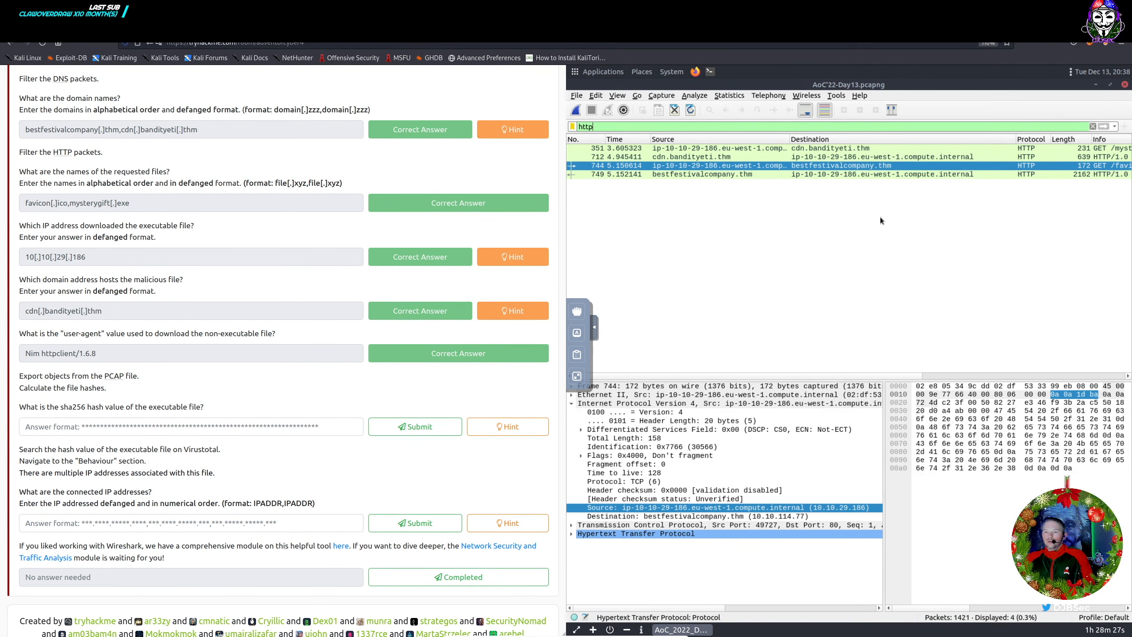
# Export all HTTP objects from the capture into a new Desktop folder named wireshark, and close the object list
pyautogui.click(577, 95)
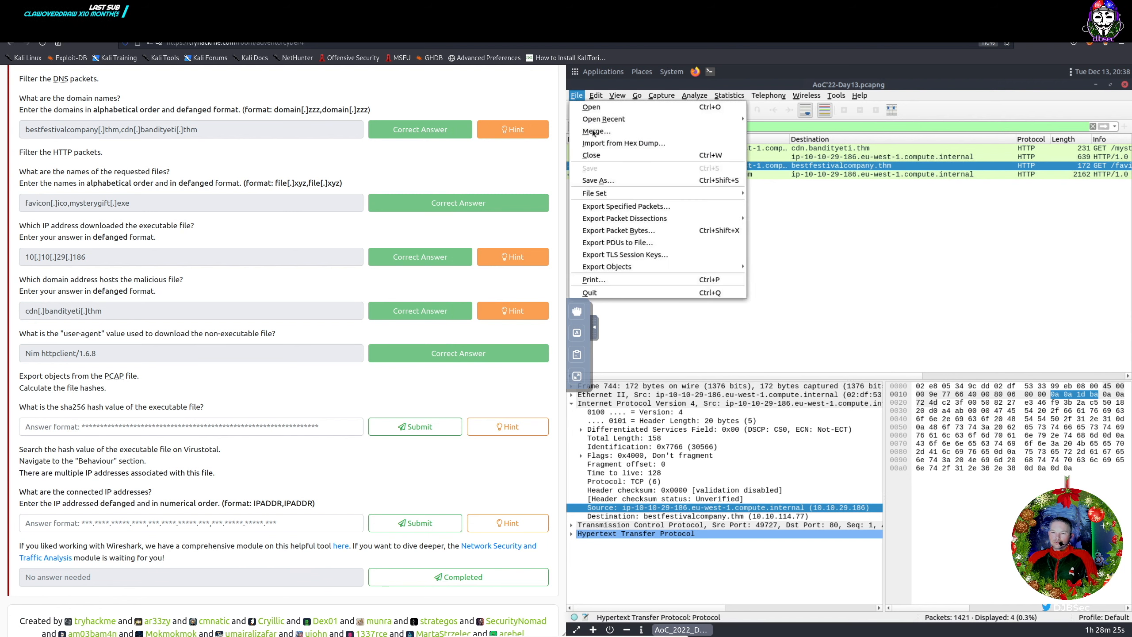
pyautogui.moveTo(710, 269)
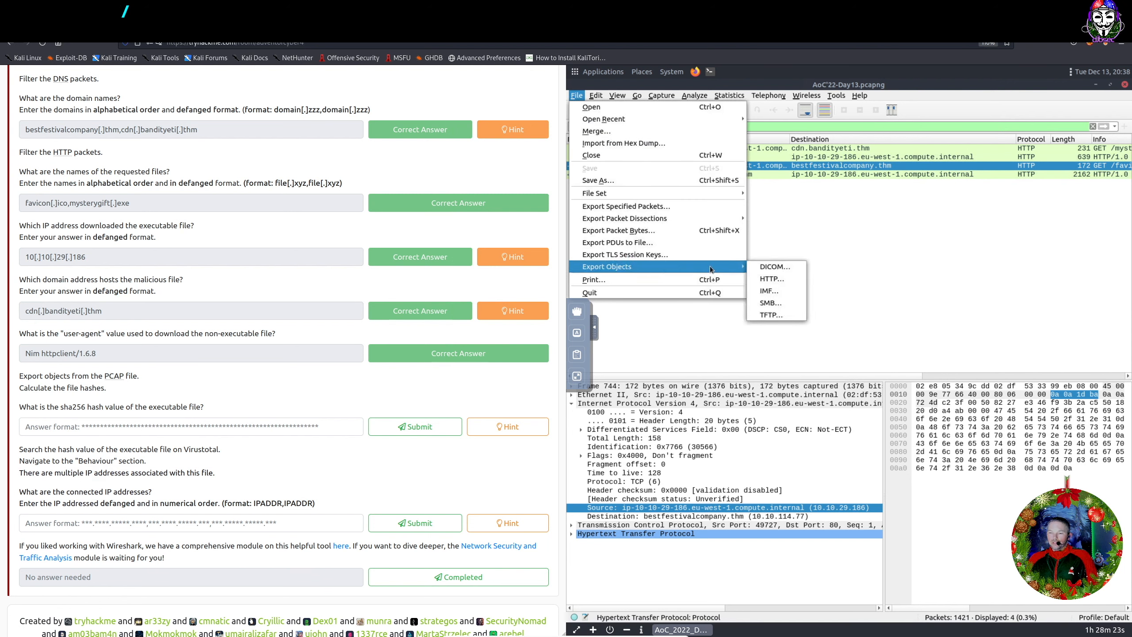
pyautogui.click(773, 278)
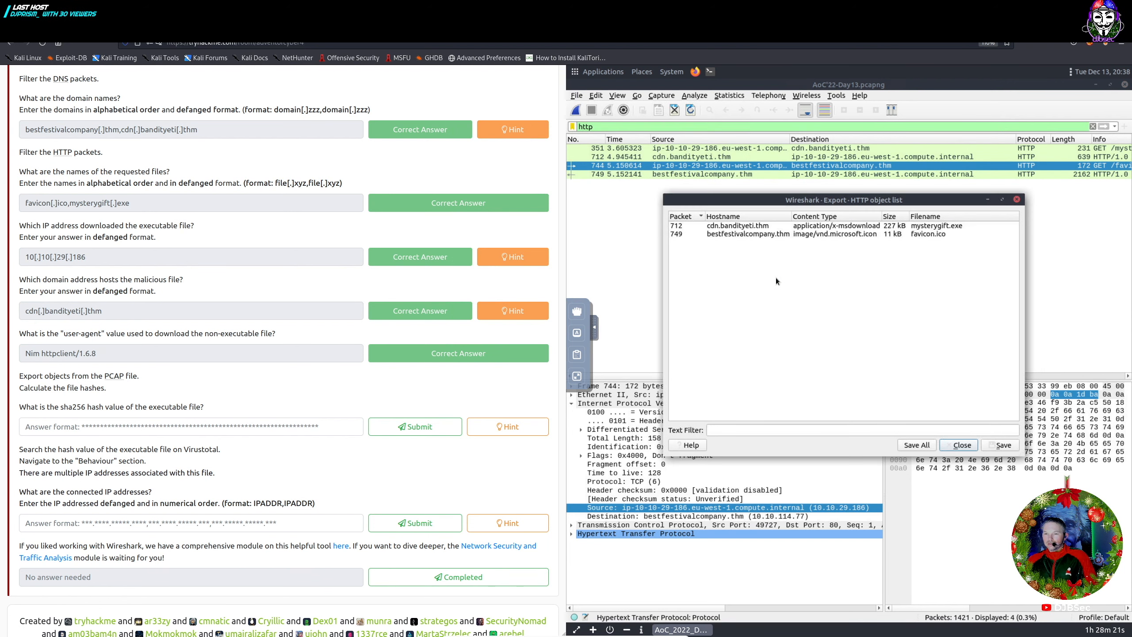
pyautogui.click(917, 445)
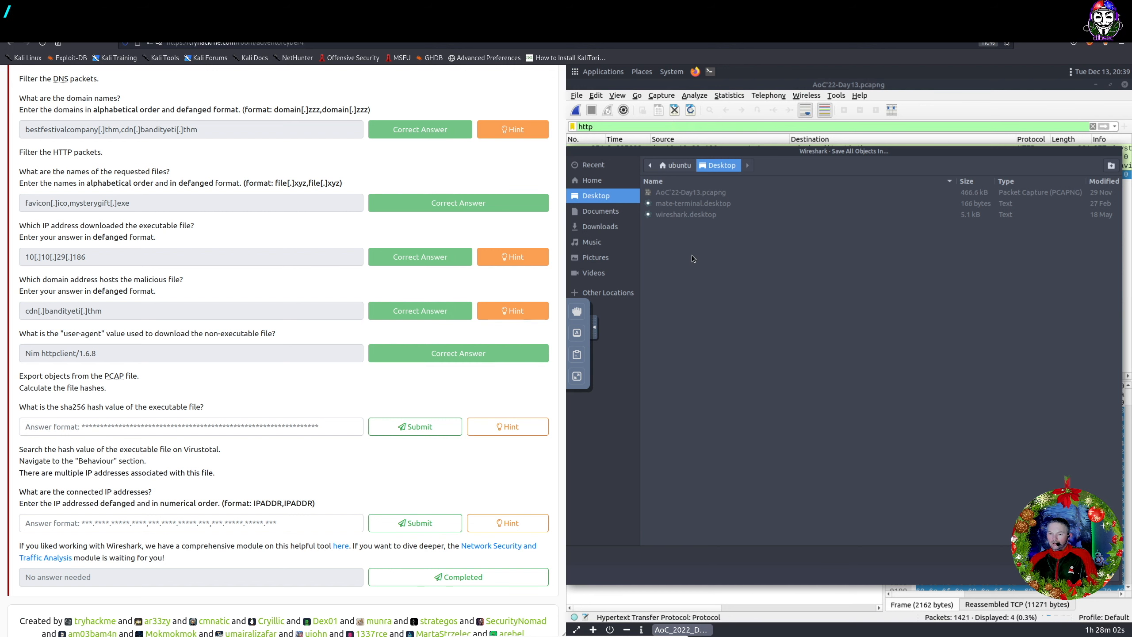
pyautogui.click(1111, 165)
pyautogui.write('wireshark')
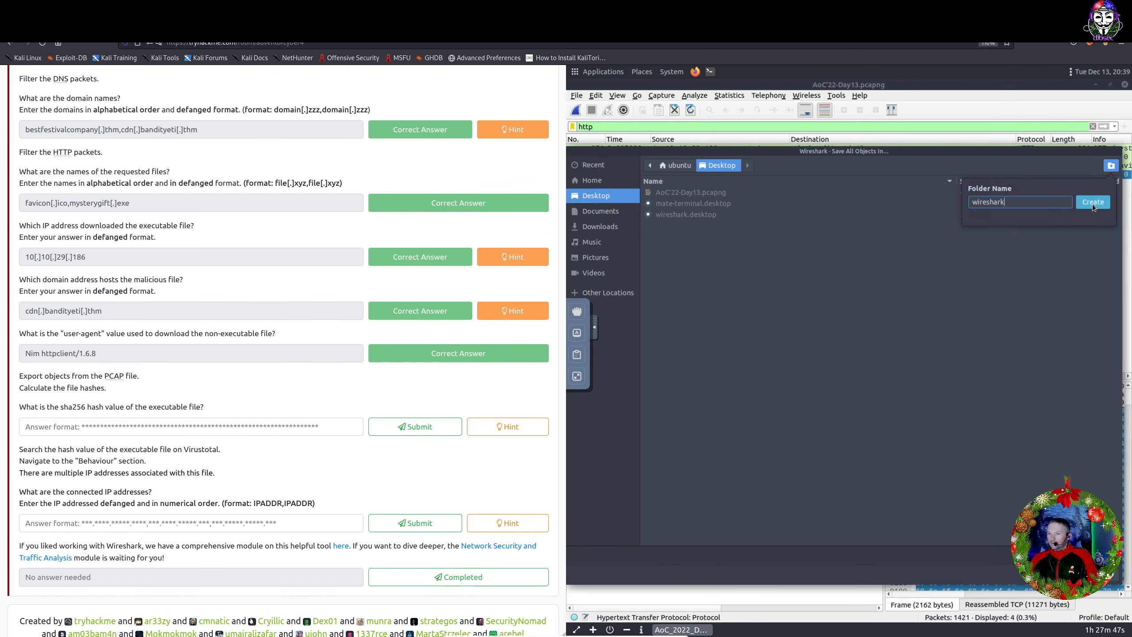
pyautogui.press('Return')
pyautogui.click(1101, 574)
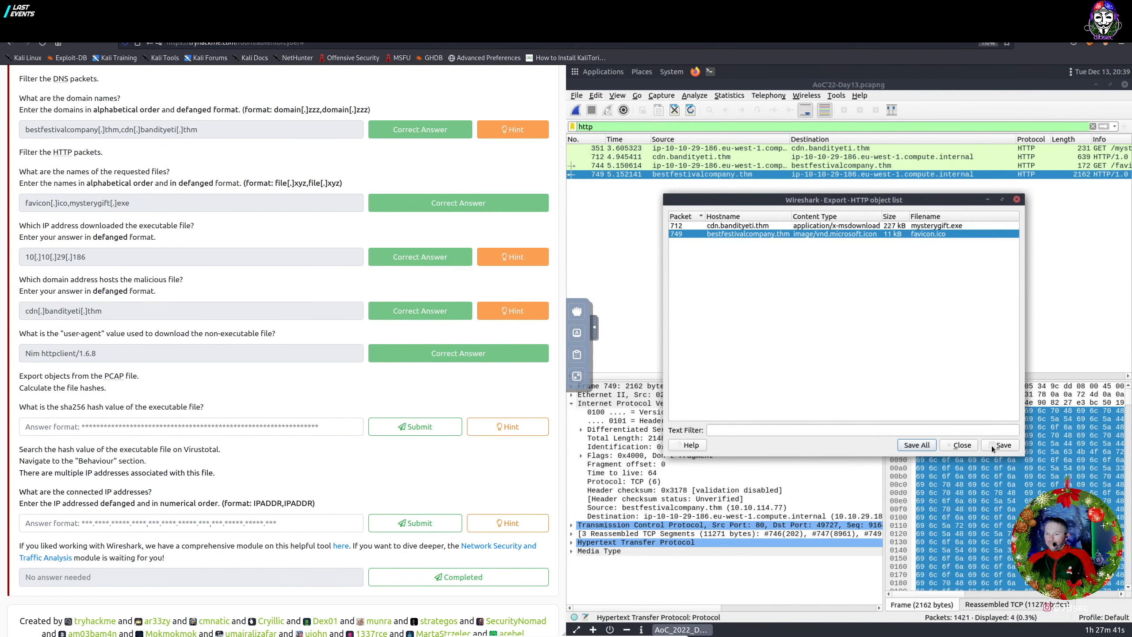
pyautogui.click(959, 446)
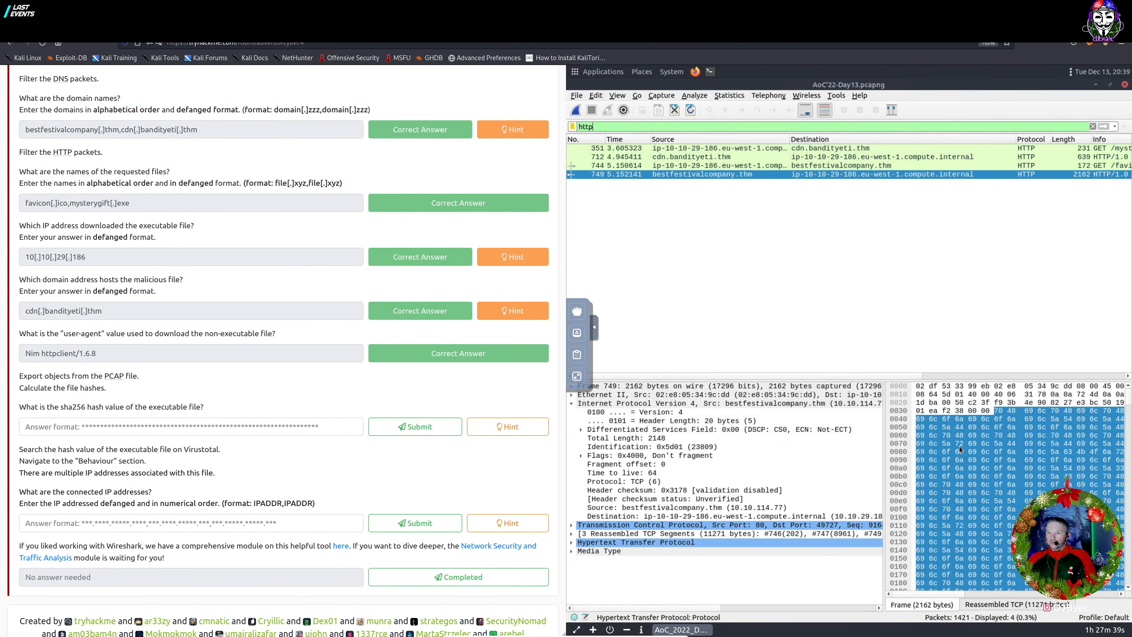
# Minimize Wireshark, open a terminal from the desktop and list the home folder's contents
pyautogui.click(1096, 85)
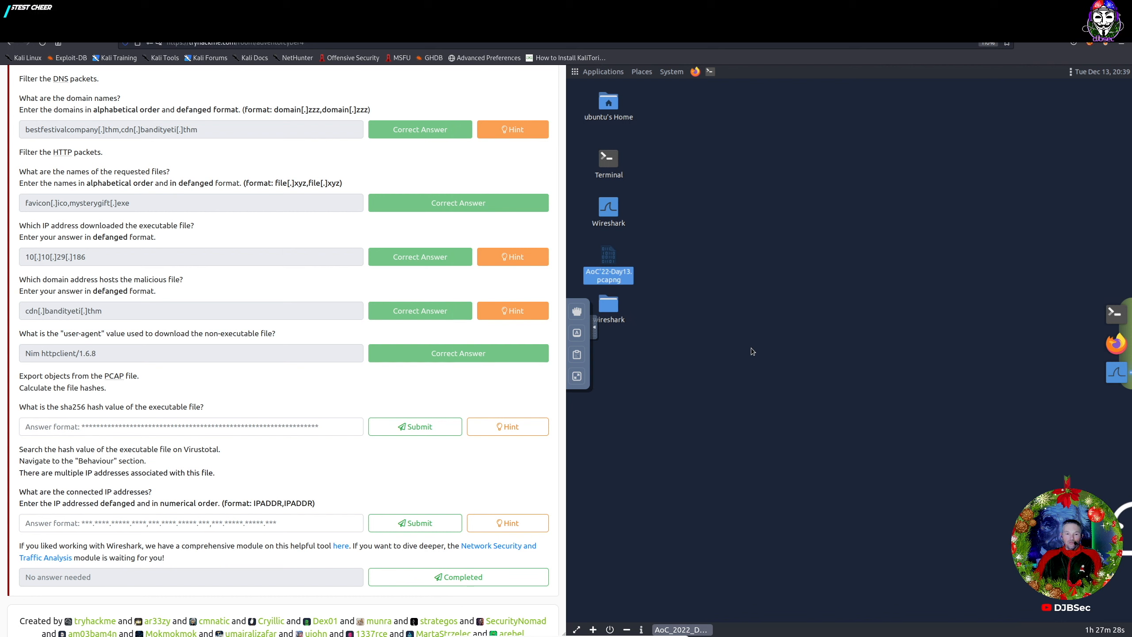
pyautogui.click(609, 163)
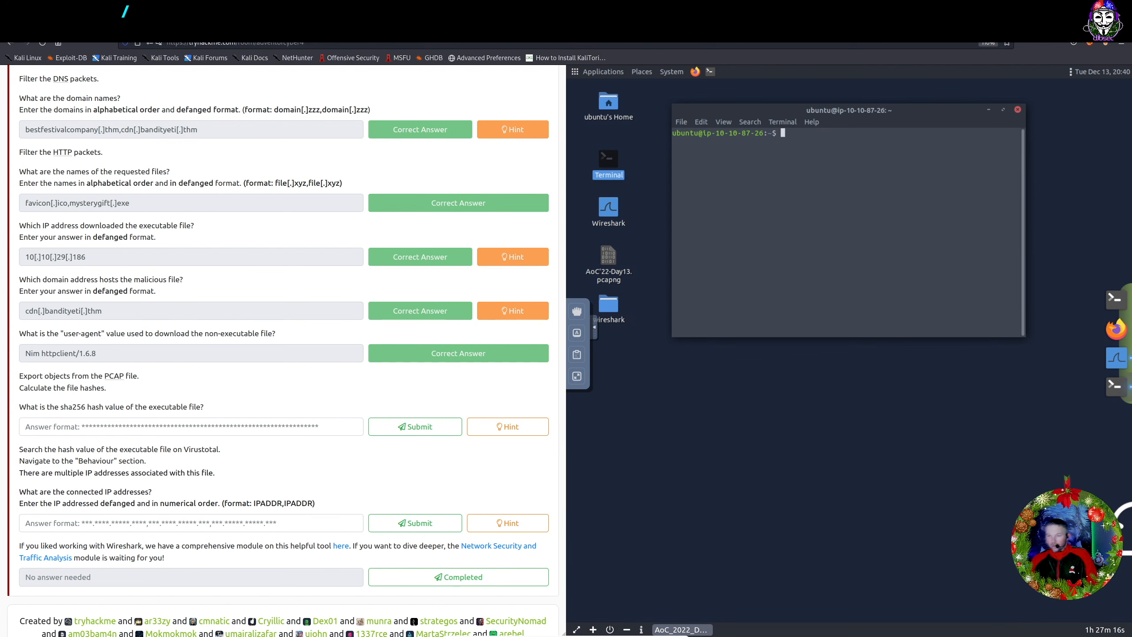
pyautogui.press('Return')
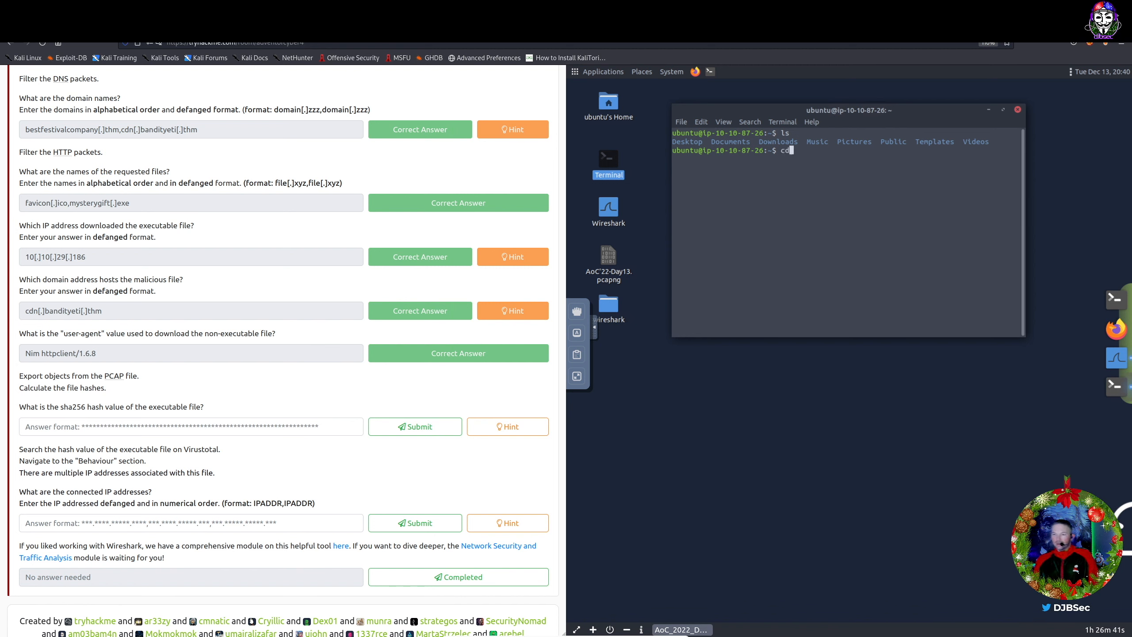
# Try to change to the directory Desktop/wi in the terminal, and clear the terminal
pyautogui.write('cd Desktop/')
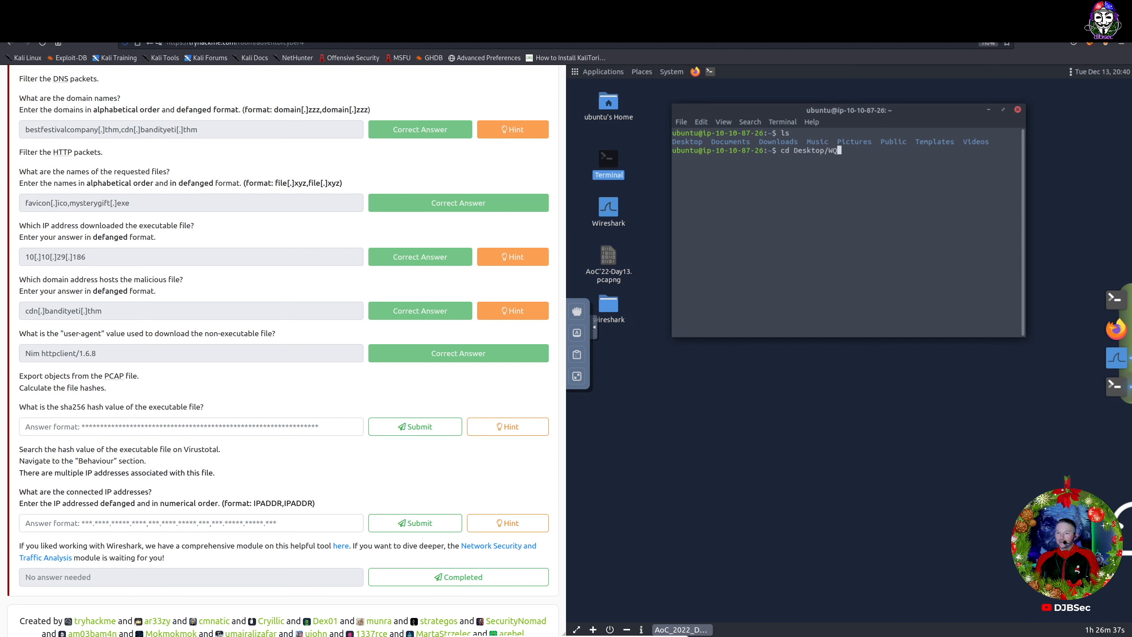
pyautogui.write('Wi')
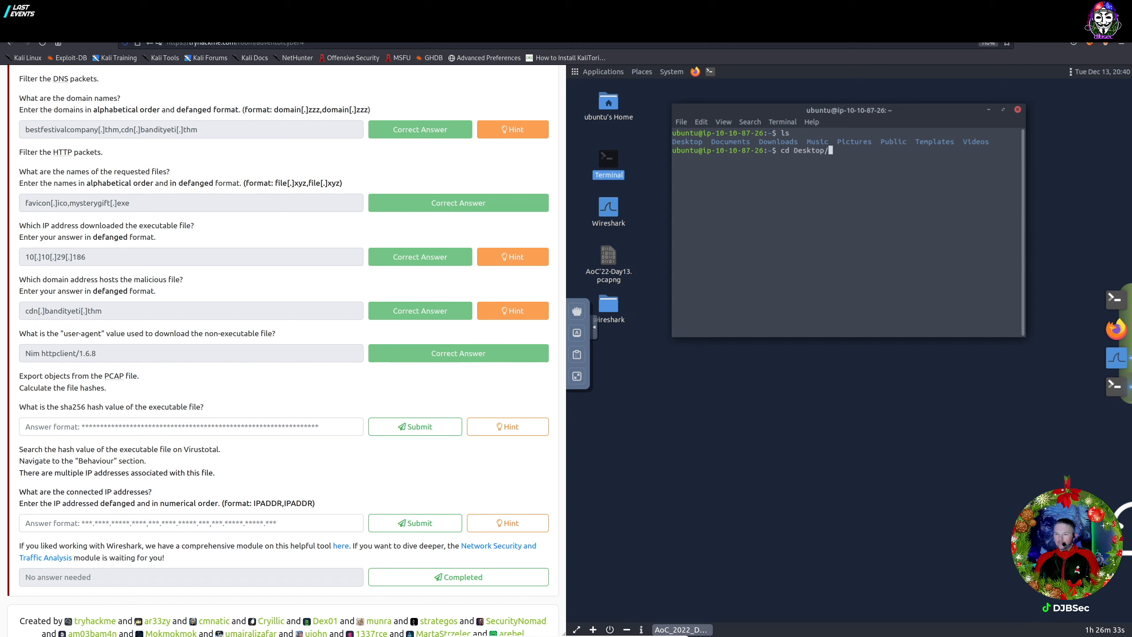
pyautogui.press('Return')
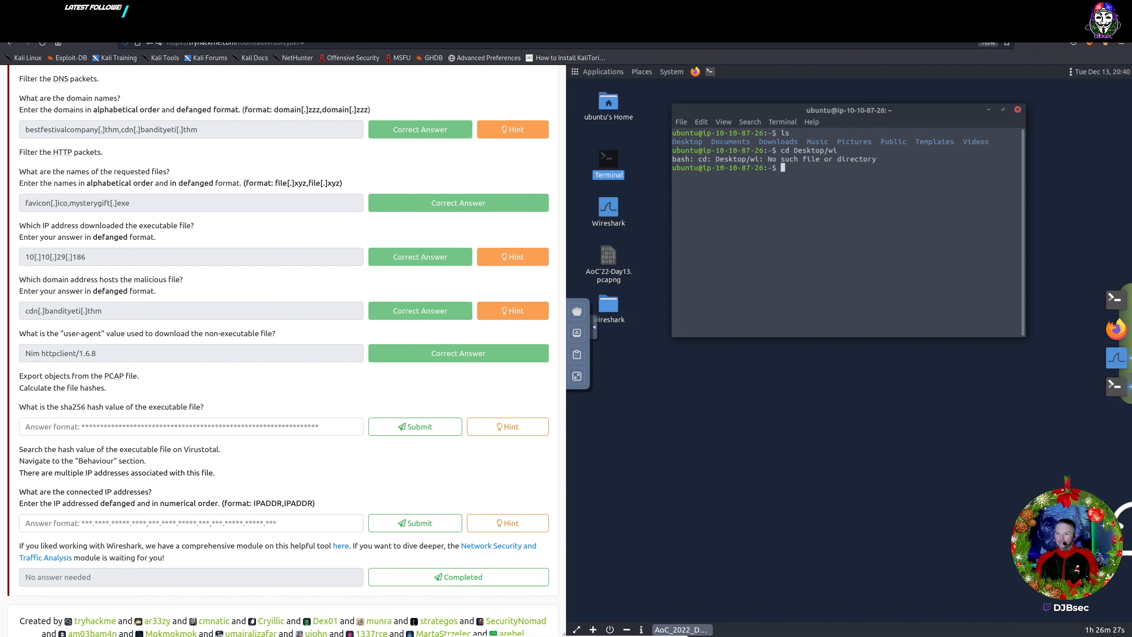
pyautogui.write('clear')
pyautogui.press('Return')
# List the home folder, change to the directory Desktop/wireshark/ and list the exported files
pyautogui.write('ls')
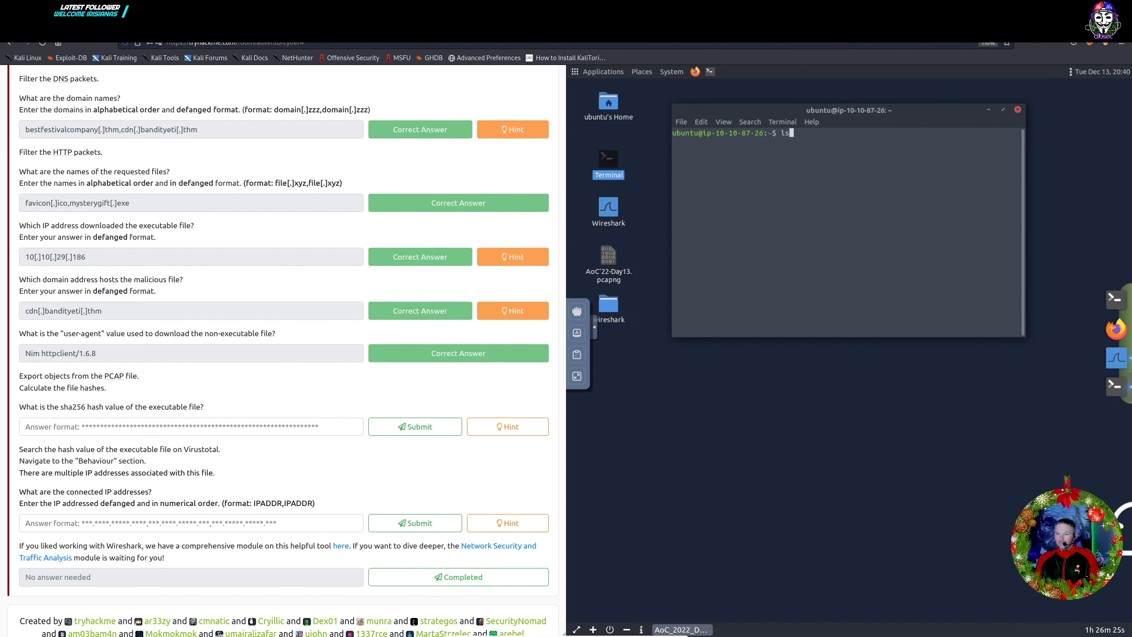
pyautogui.press('Return')
pyautogui.write('cd Desktop/')
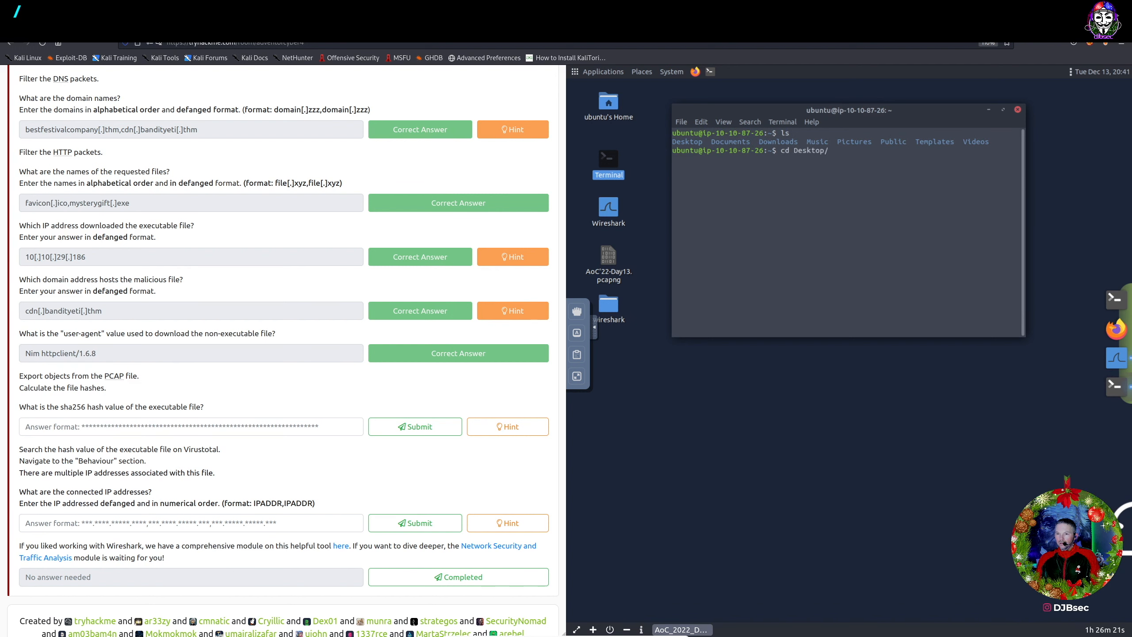
pyautogui.write('wireshark/')
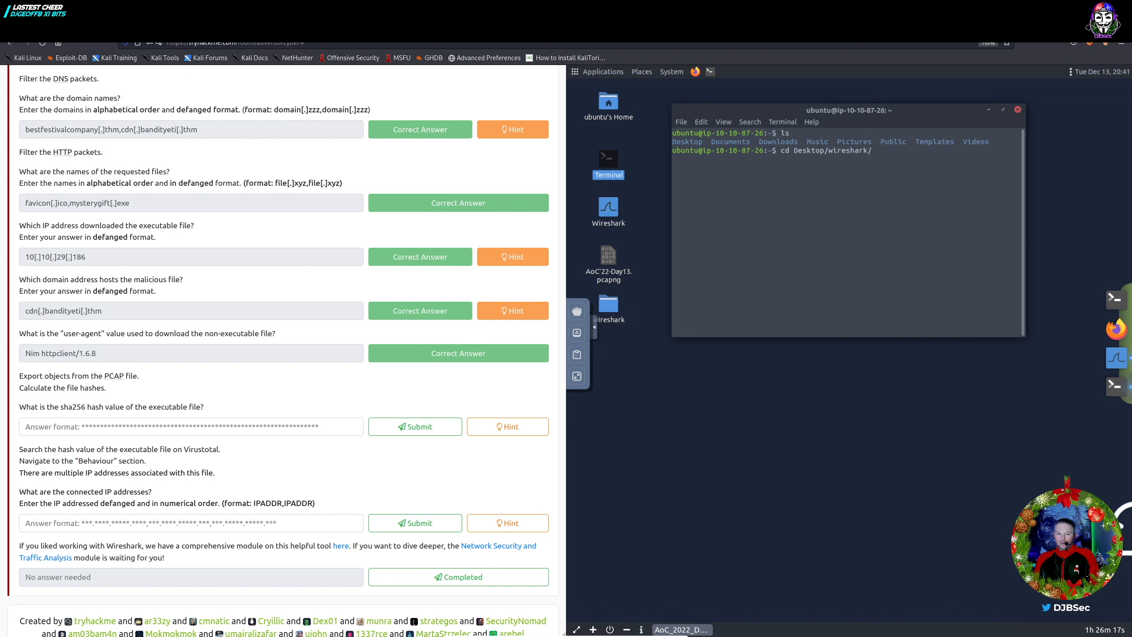
pyautogui.press('Return')
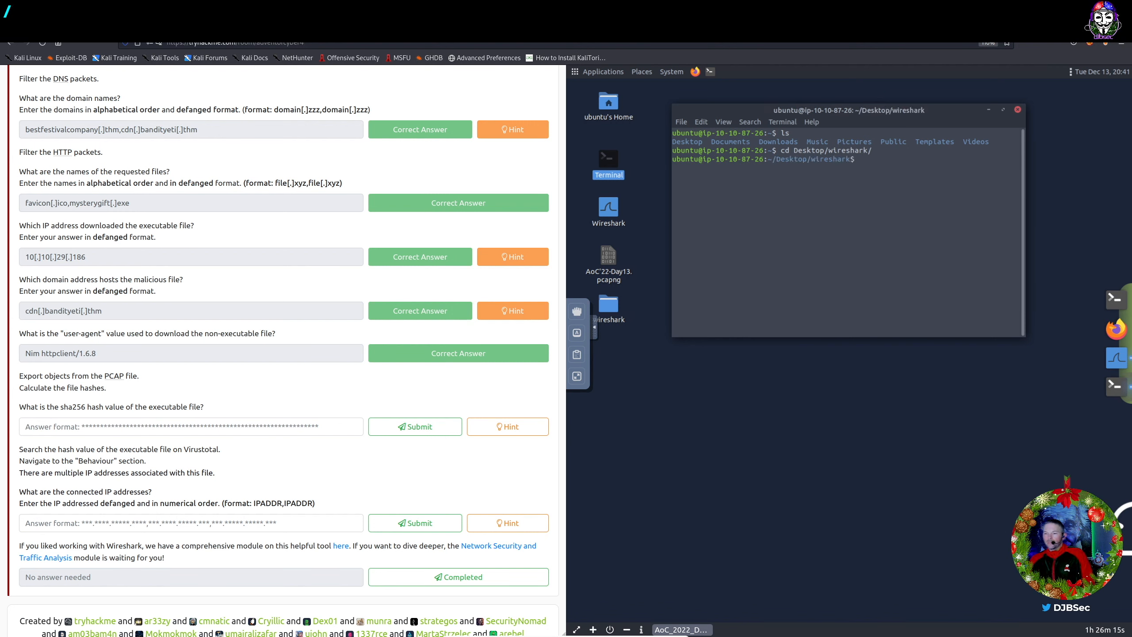
pyautogui.write('ls')
pyautogui.press('Return')
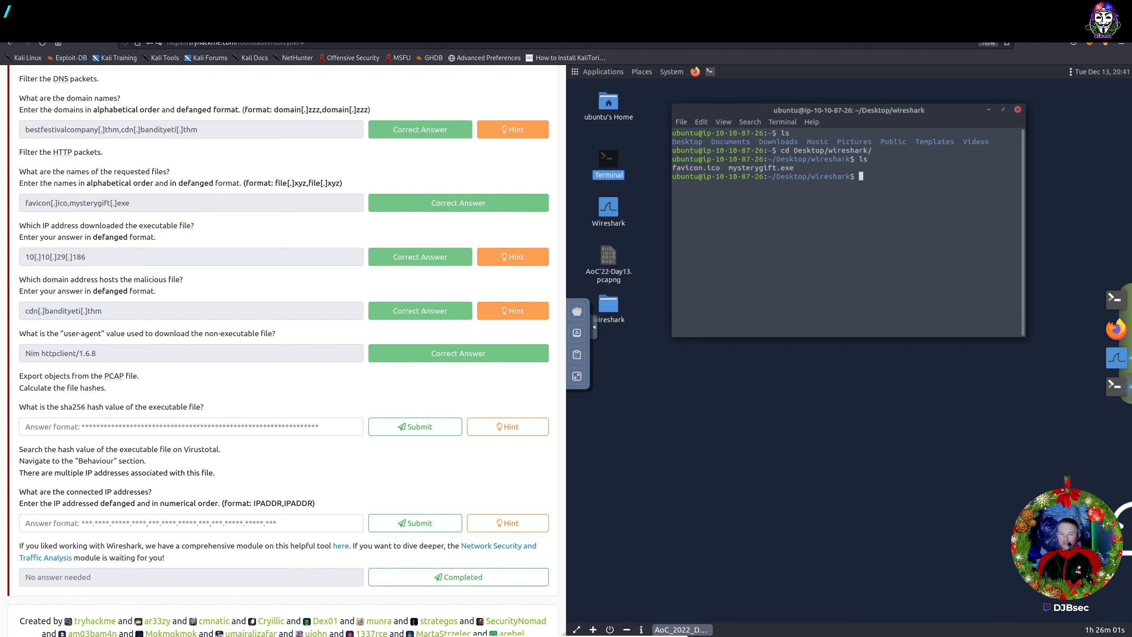
# Calculate the SHA-256 hash of mysterygift.exe with sha256sum
pyautogui.write('sh')
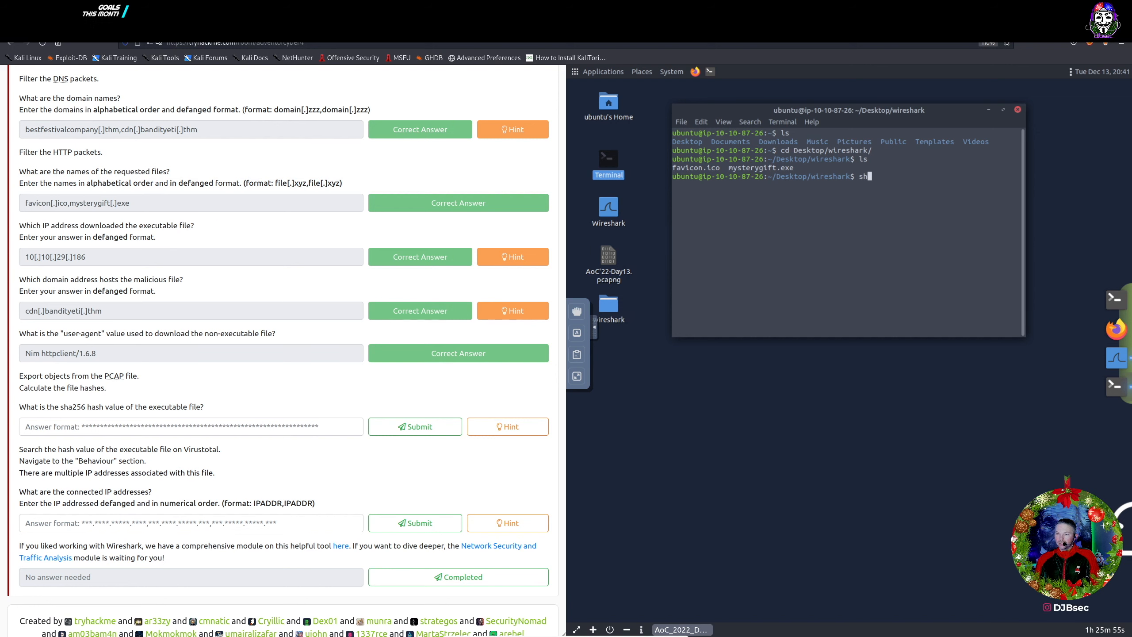
pyautogui.write('ea')
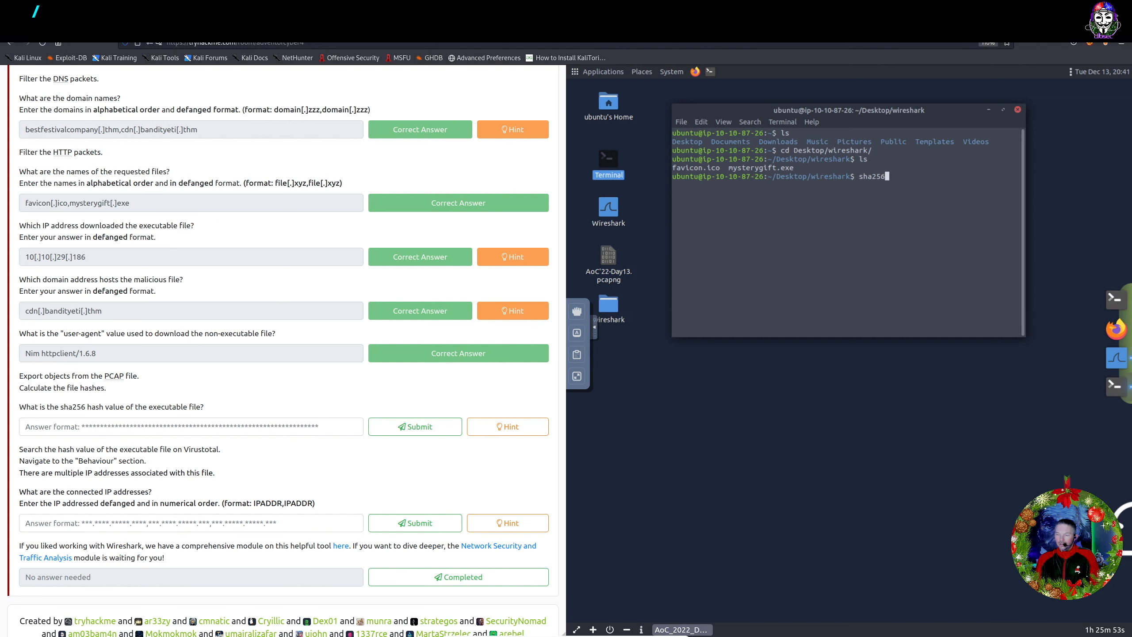
pyautogui.write('256')
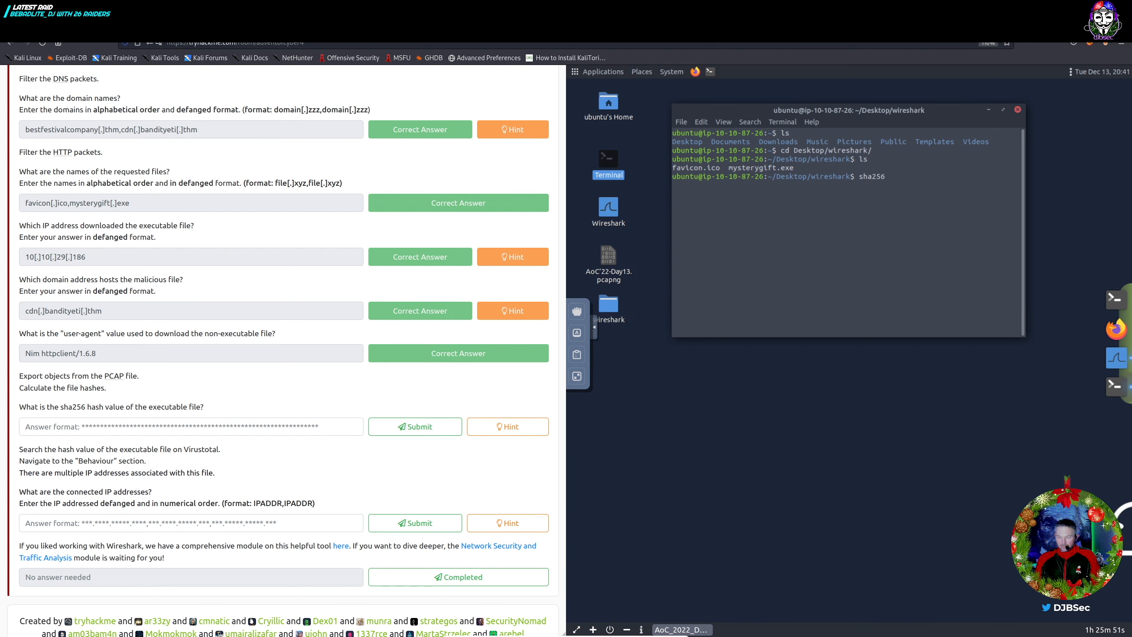
pyautogui.write('sum')
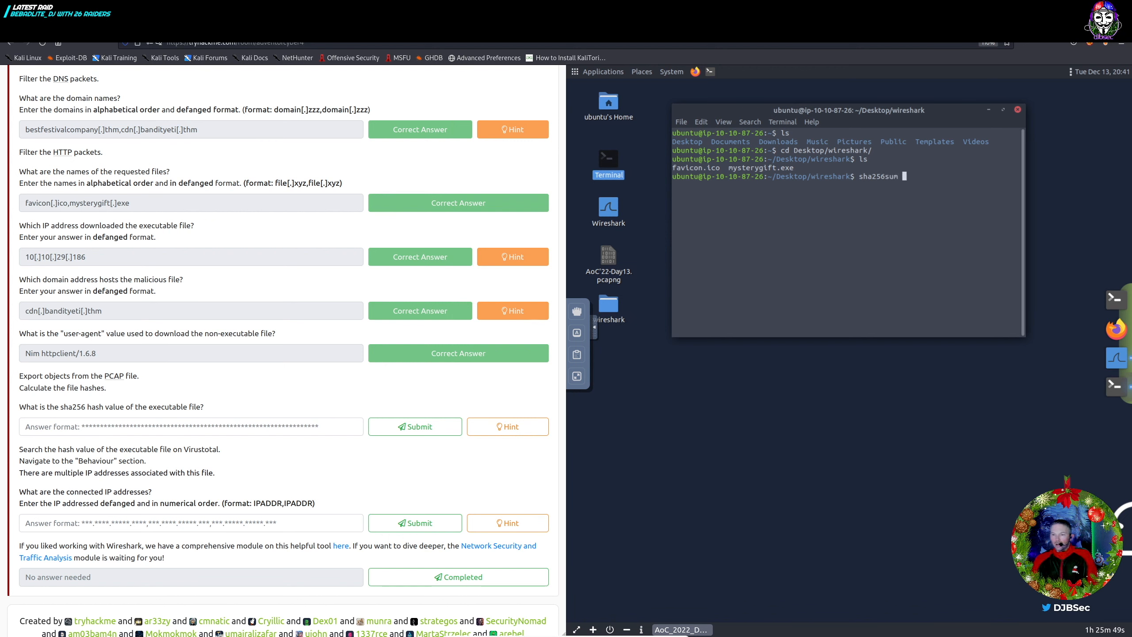
pyautogui.write(' my')
pyautogui.press('Tab')
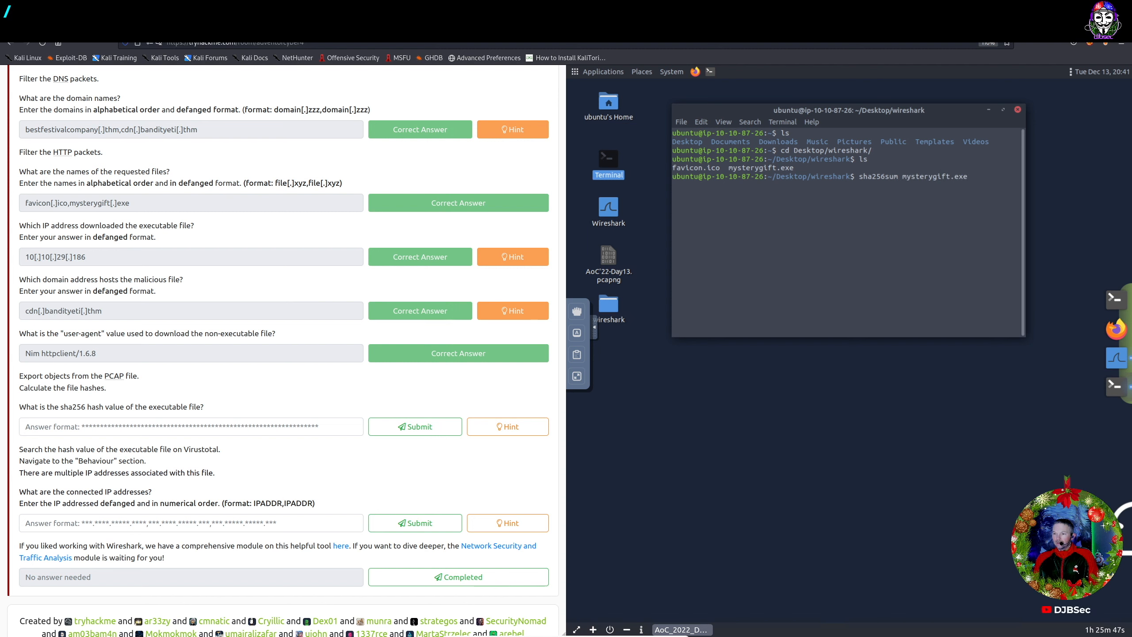
pyautogui.press('Return')
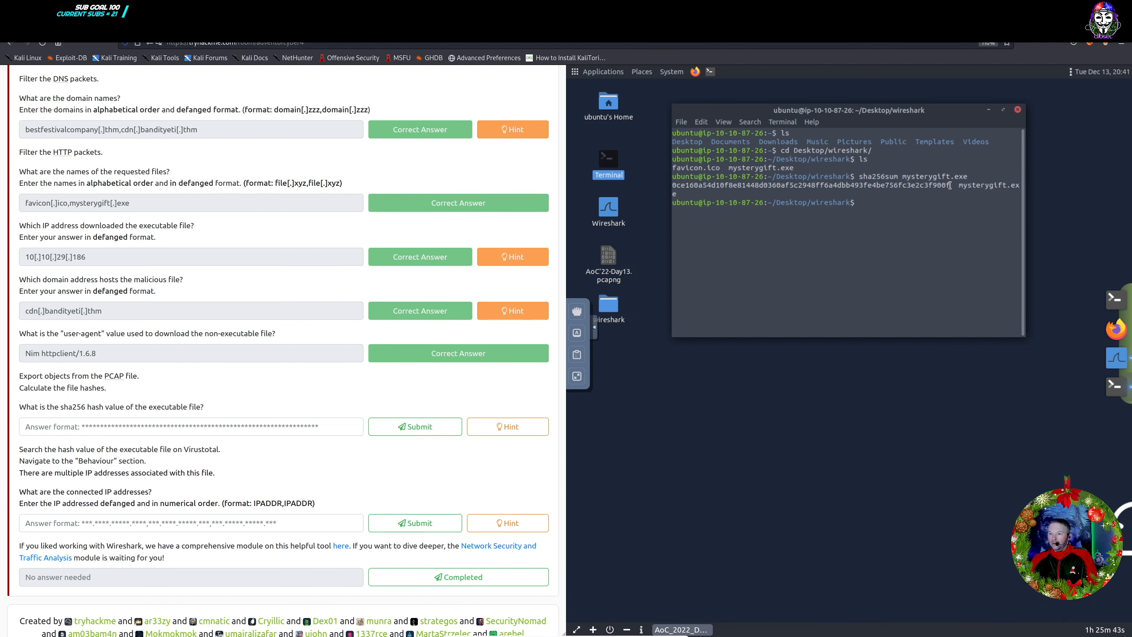
# Copy the SHA-256 hash of mysterygift.exe from the terminal output and select it in the shared clipboard
pyautogui.moveTo(951, 185); pyautogui.dragTo(673, 186)
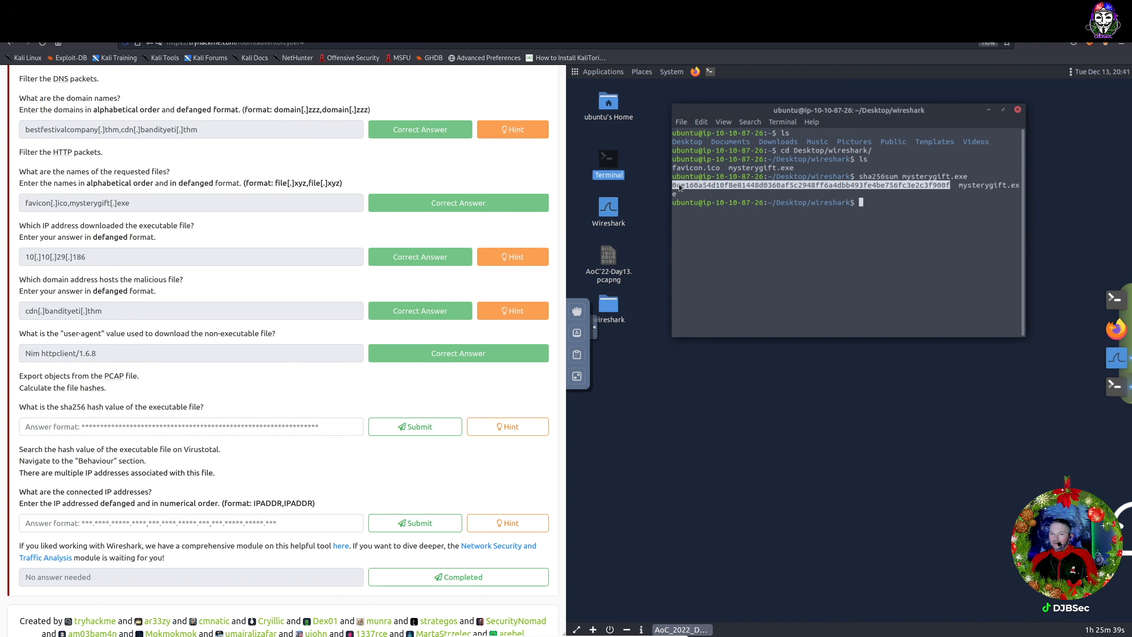
pyautogui.rightClick(680, 187)
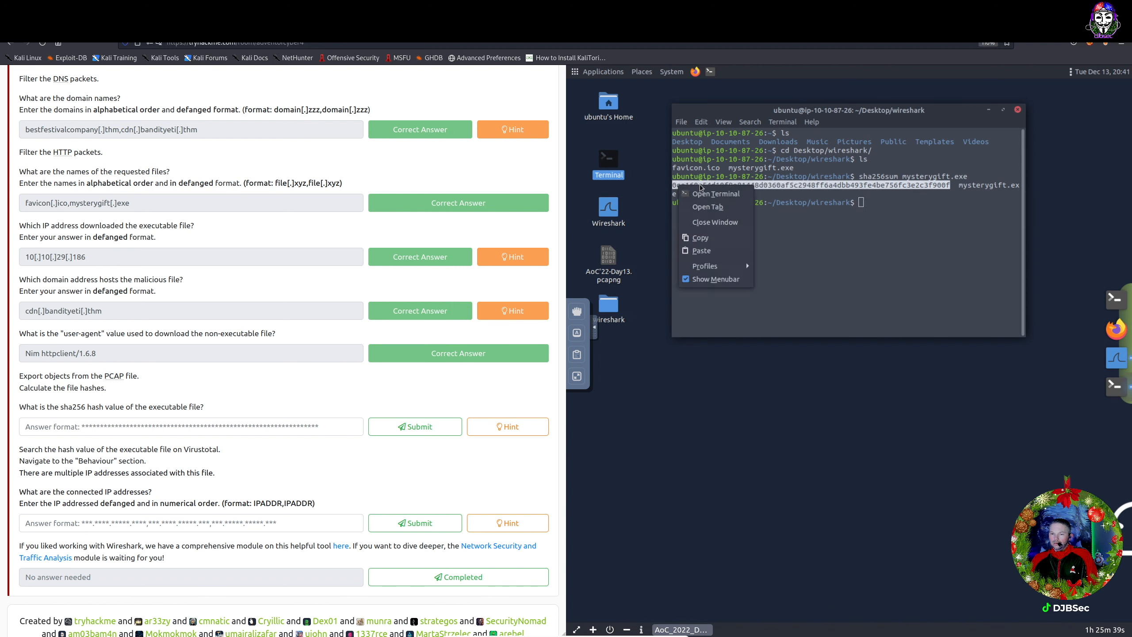
pyautogui.click(696, 238)
pyautogui.click(577, 355)
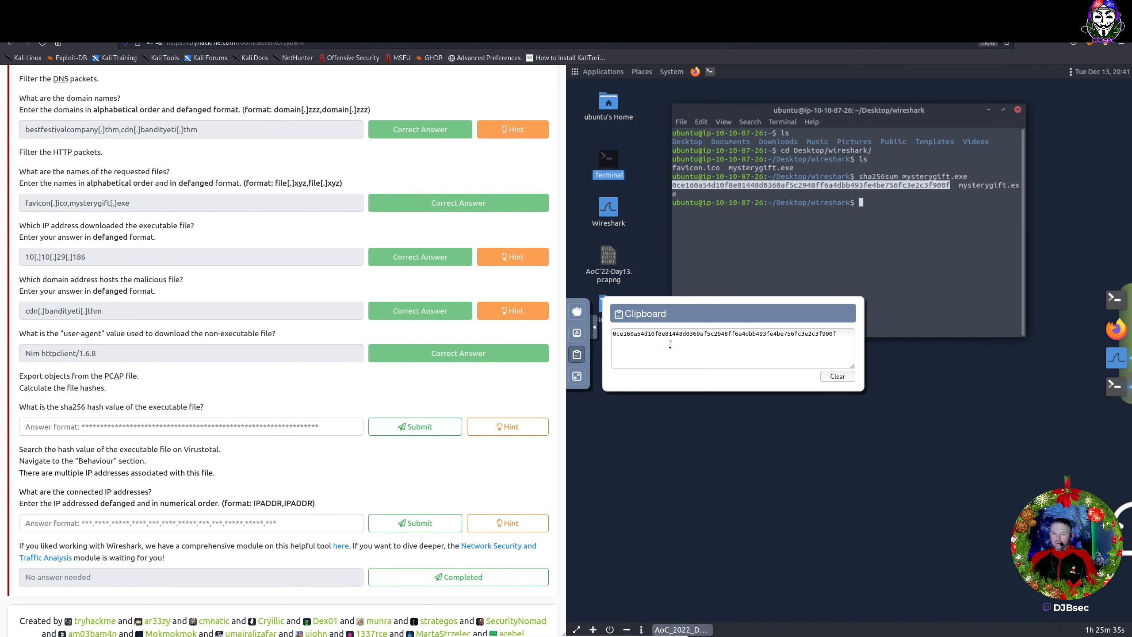
pyautogui.click(700, 352)
pyautogui.hotkey('ctrl', 'a')
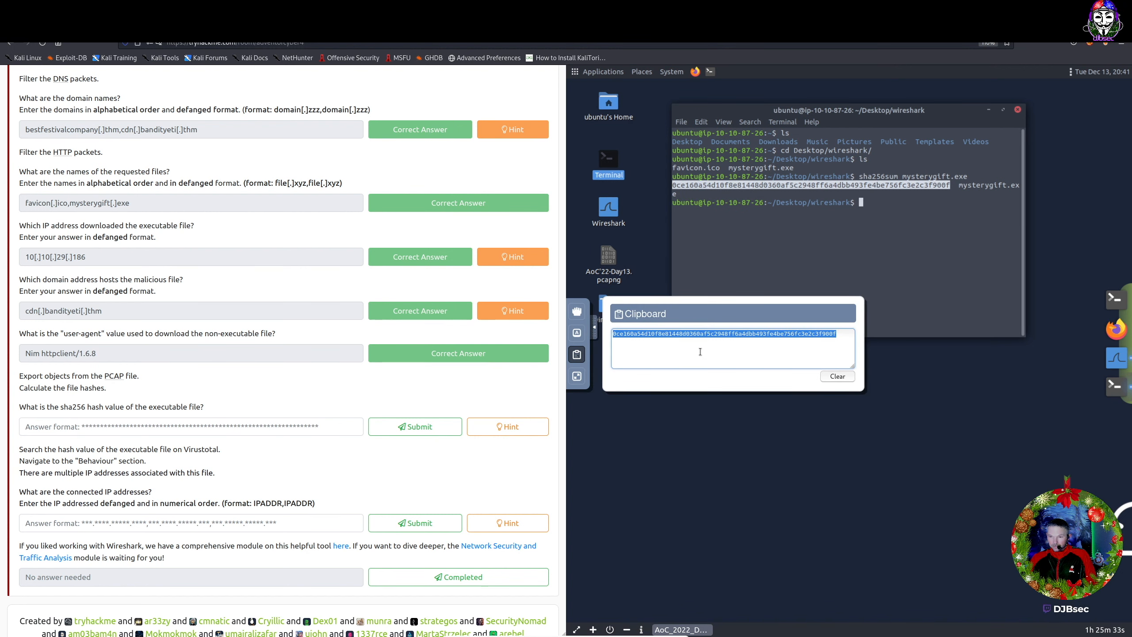
# Submit the copied hash on TryHackMe as the sha256 hash value of the executable file
pyautogui.click(204, 426)
pyautogui.hotkey('ctrl', 'v')
pyautogui.click(396, 426)
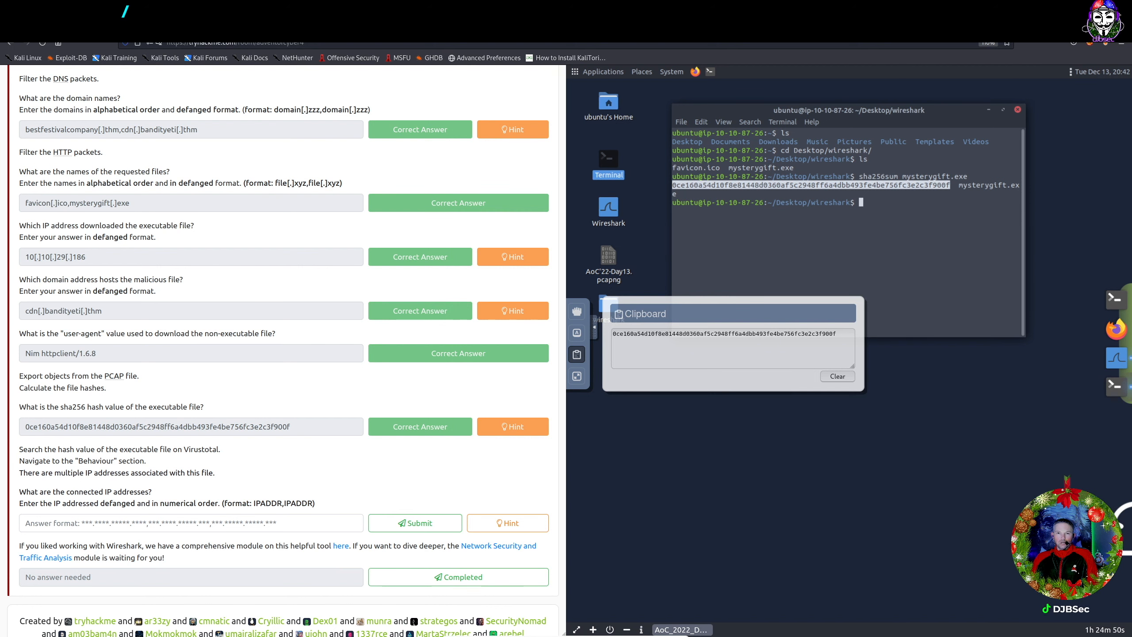
# Open virustotal.com in a new browser tab
pyautogui.hotkey('ctrl', 't')
pyautogui.click(212, 44)
pyautogui.write('virus')
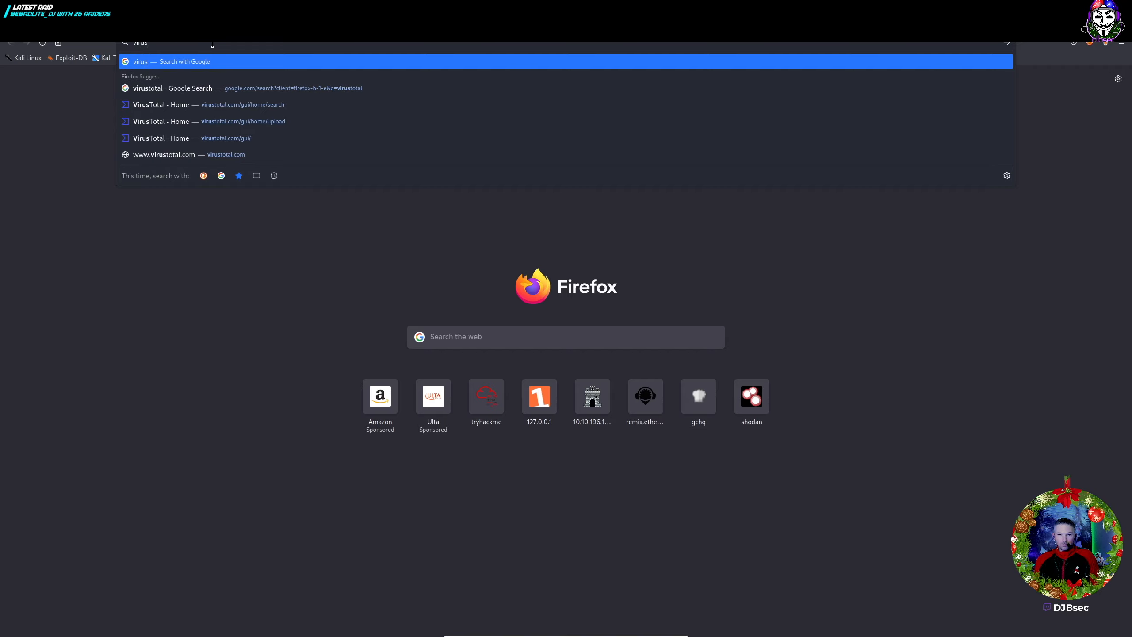
pyautogui.write('total.com')
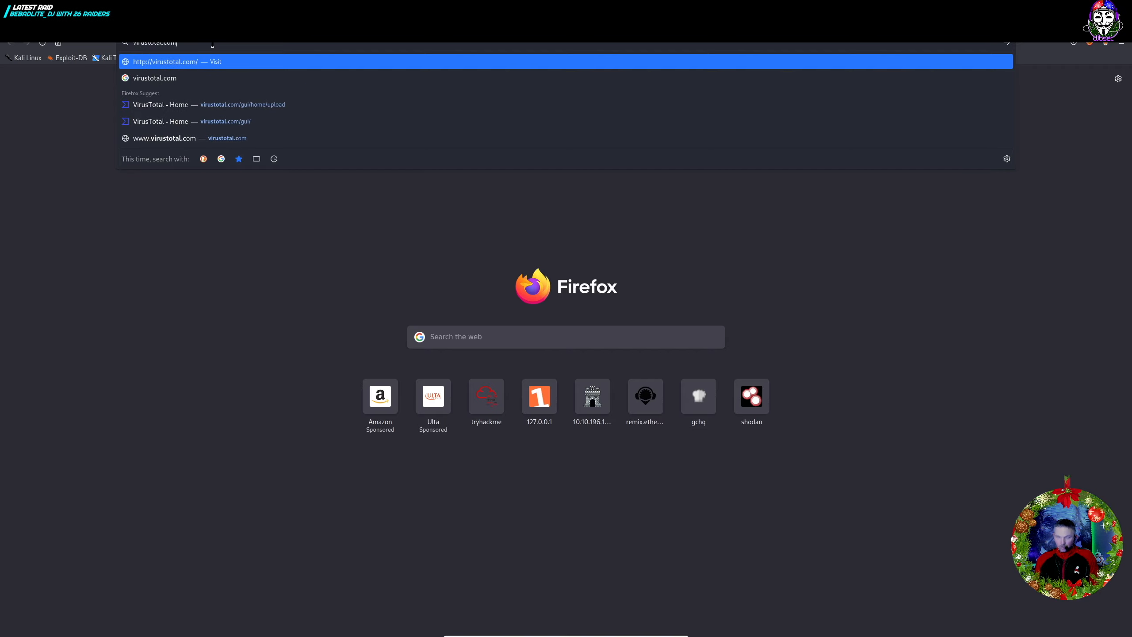
pyautogui.press('Return')
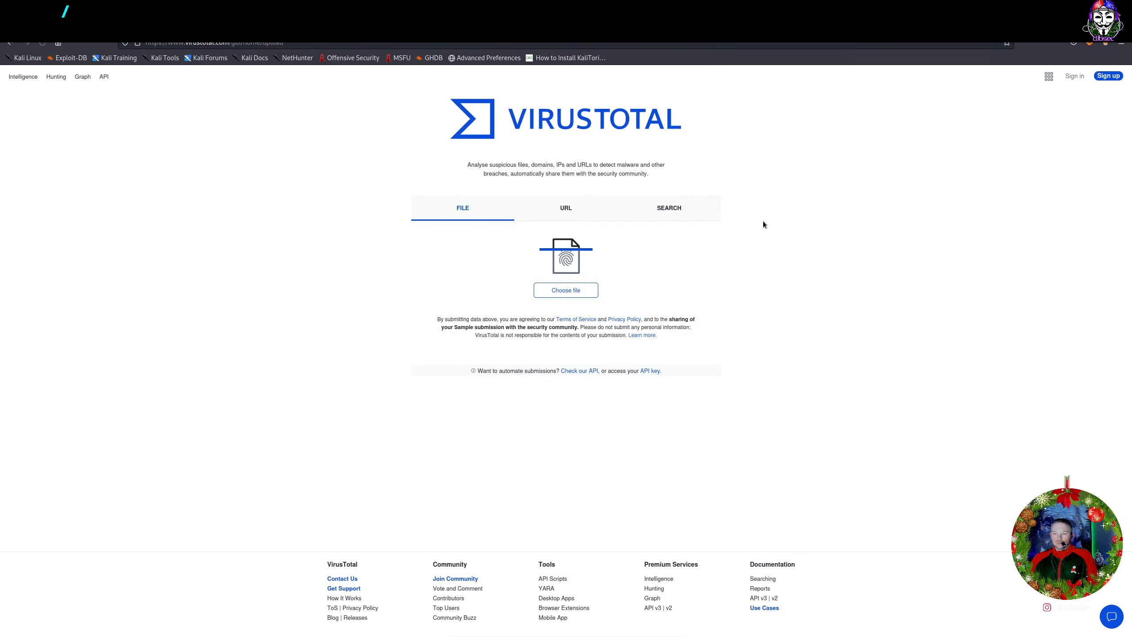
# Search VirusTotal for the copied SHA-256 hash of mysterygift.exe
pyautogui.click(673, 207)
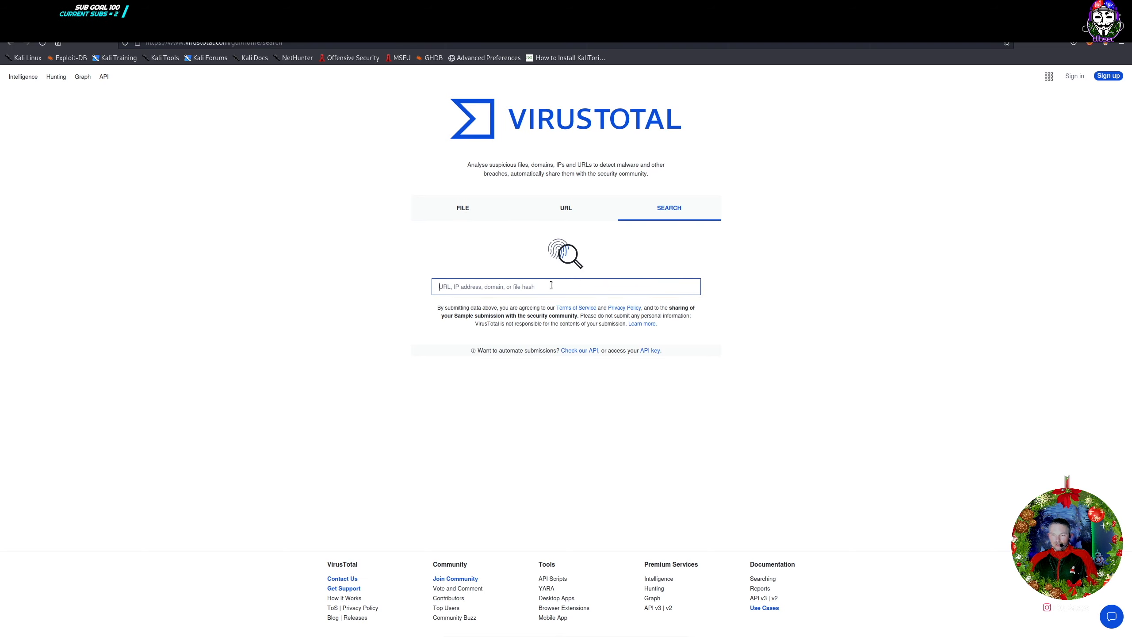
pyautogui.hotkey('ctrl', 'v')
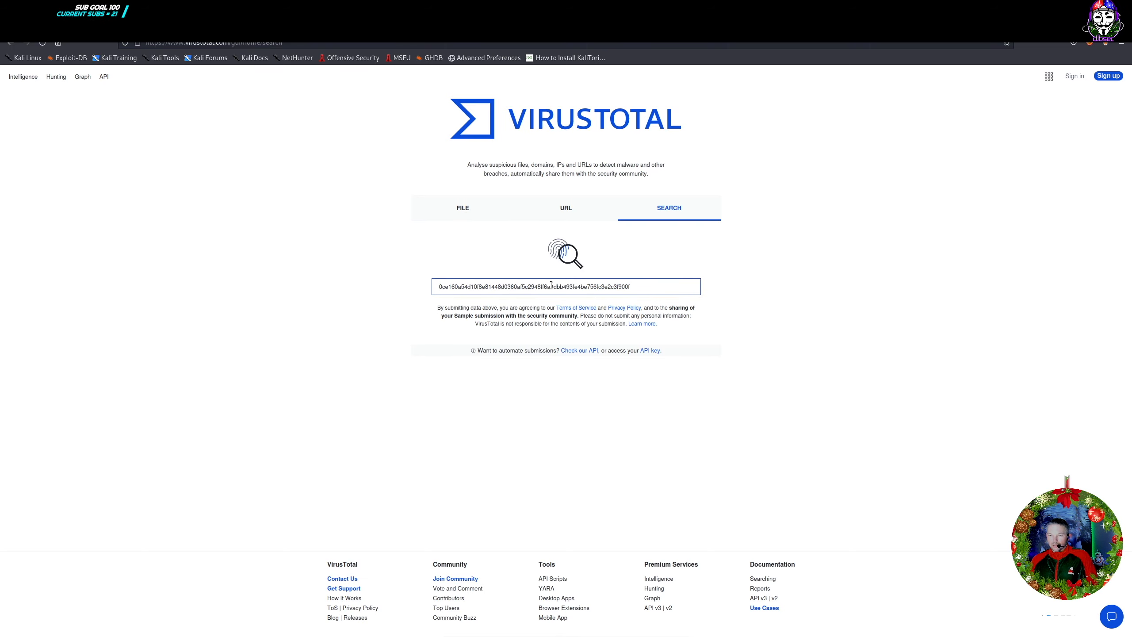
pyautogui.press('Return')
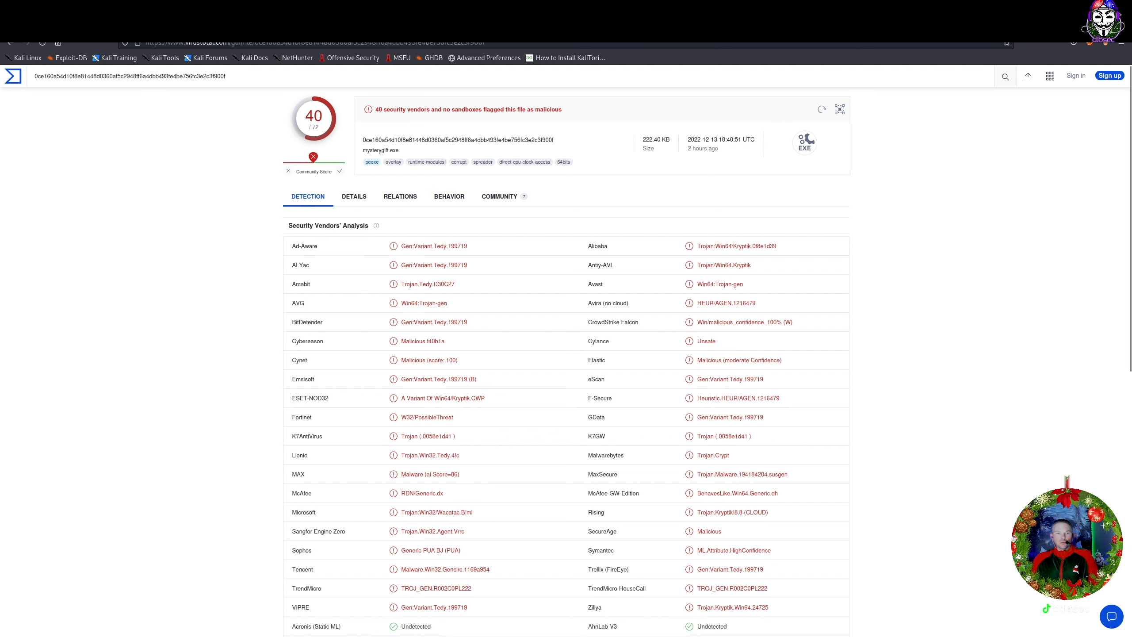
# Check the TryHackMe question about connected IP addresses, and view the file's details and relations on VirusTotal
pyautogui.click(66, 26)
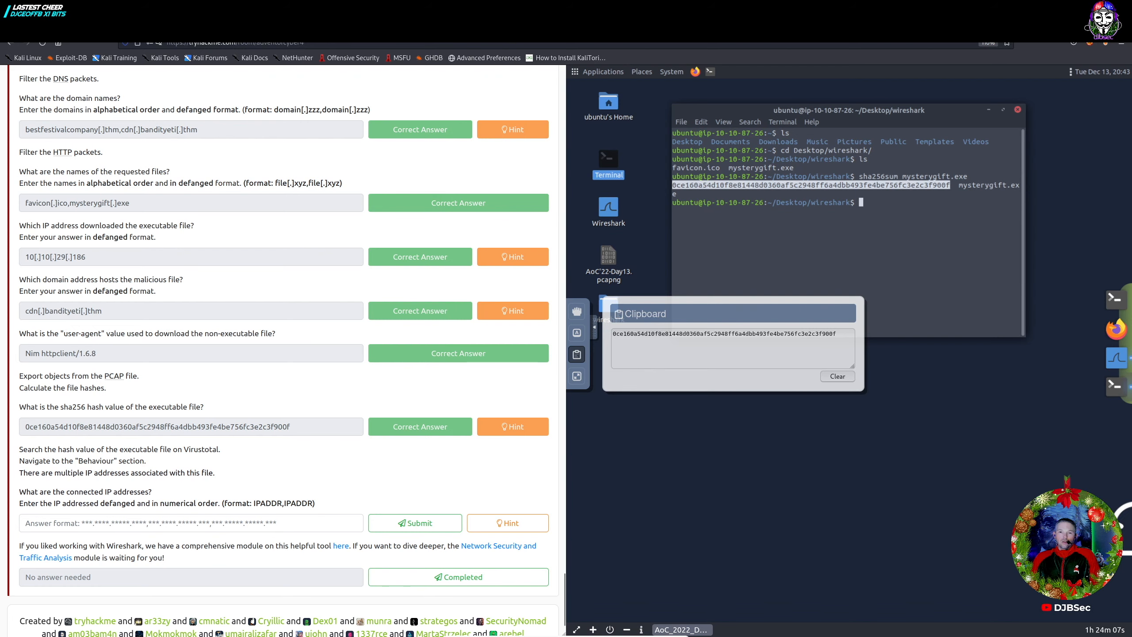
pyautogui.click(282, 43)
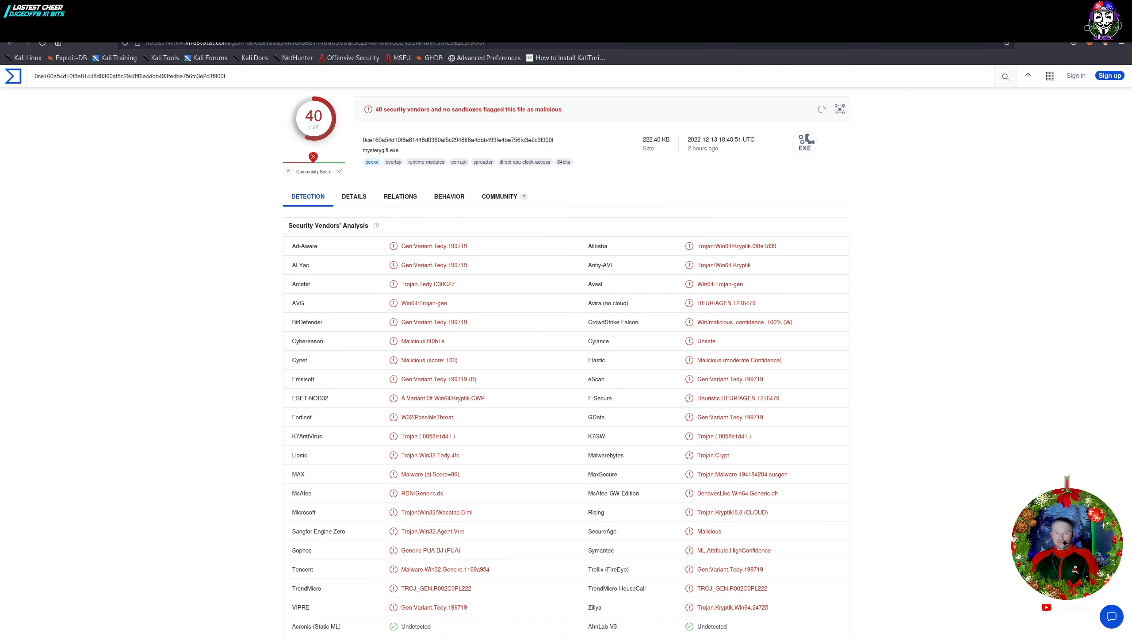
pyautogui.click(351, 197)
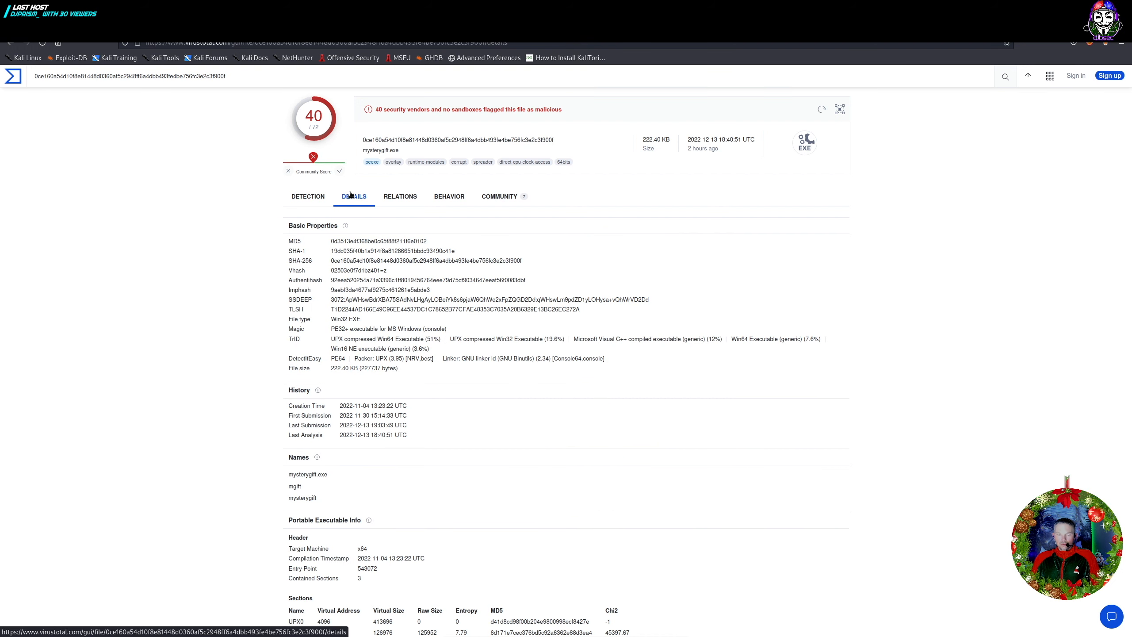
pyautogui.click(387, 195)
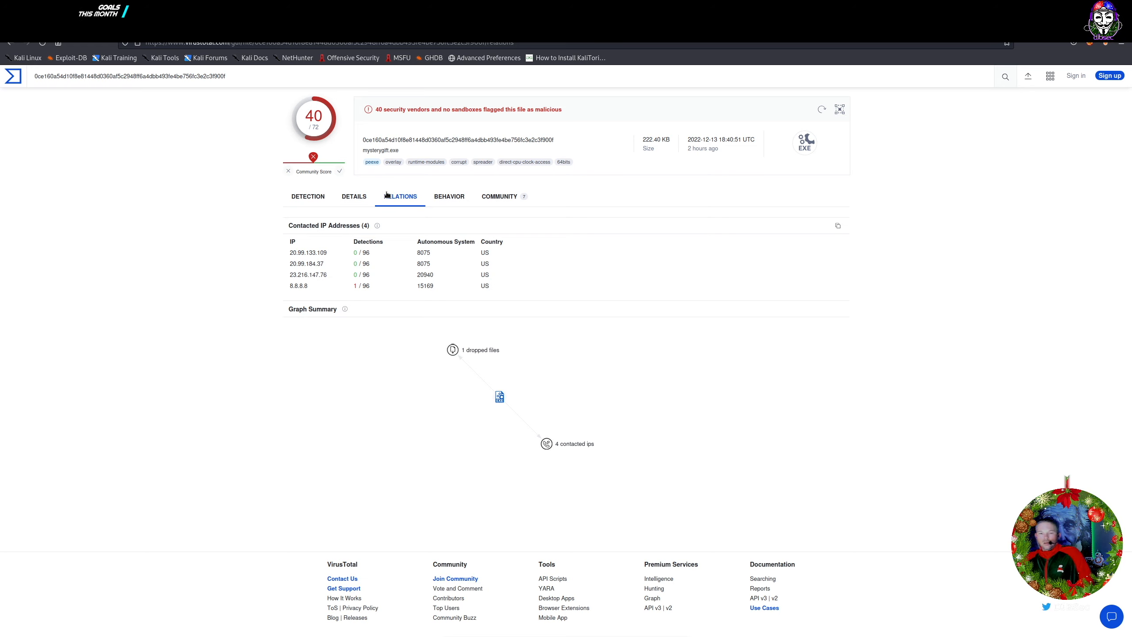
# Copy the contacted IP address 20.99.133.109 from VirusTotal into a new line of the CyberChef input
pyautogui.moveTo(327, 255); pyautogui.dragTo(305, 259)
pyautogui.moveTo(328, 253); pyautogui.dragTo(294, 256)
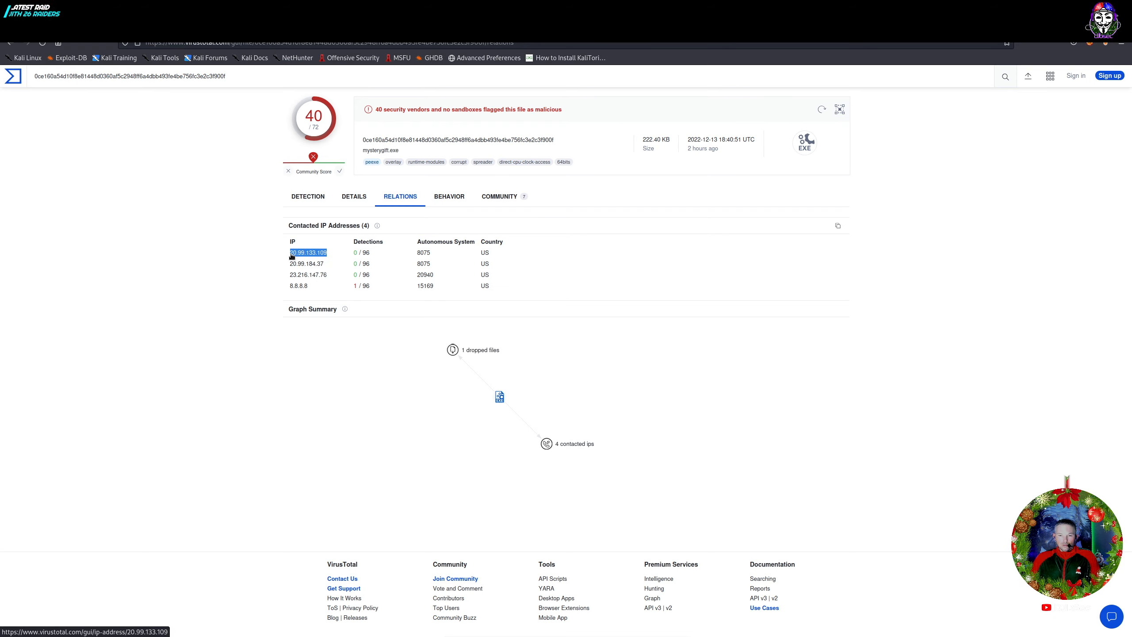
pyautogui.hotkey('ctrl', 'Tab')
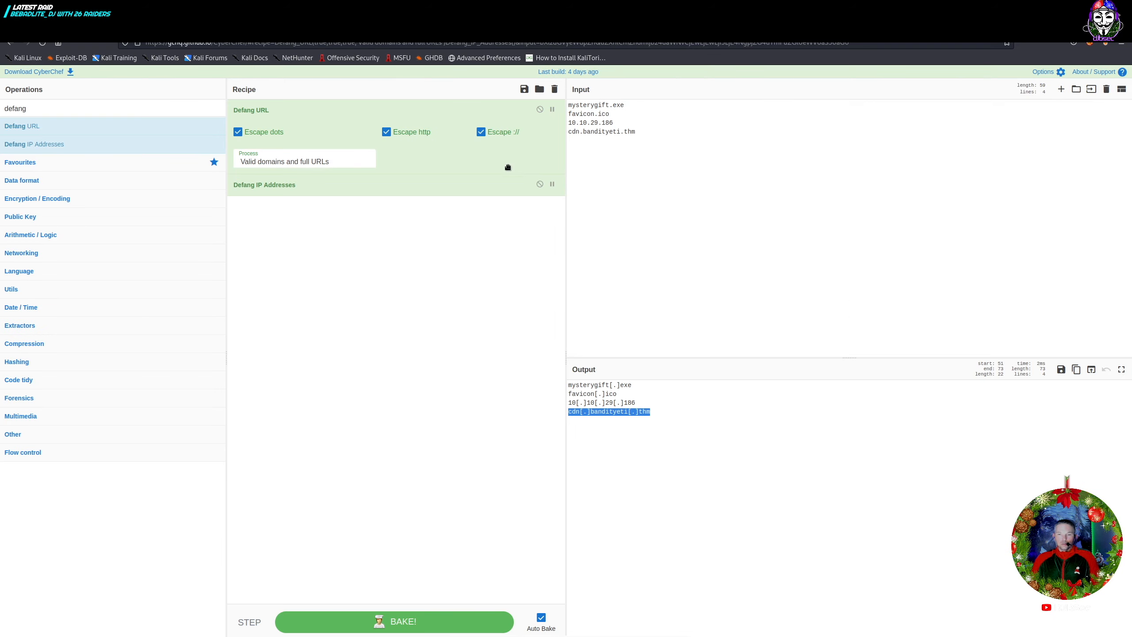
pyautogui.click(599, 145)
pyautogui.press('Return')
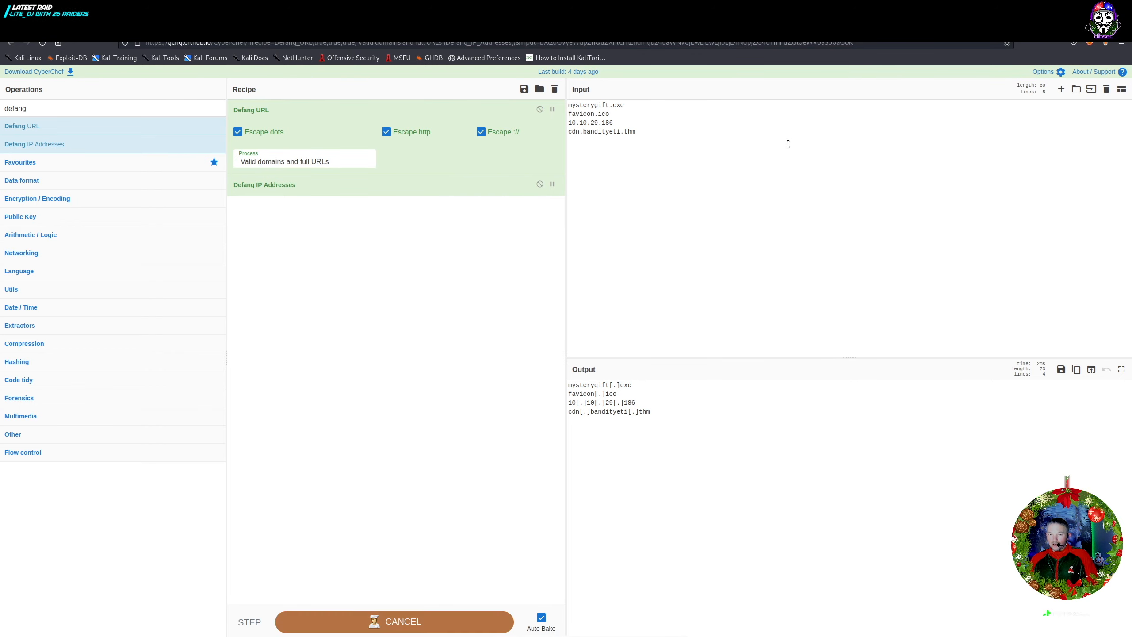
pyautogui.hotkey('ctrl', 'v')
# Add the contacted IP address 20.99.184.37 from VirusTotal as another line in the CyberChef input
pyautogui.hotkey('ctrl', 'shift', 'Tab')
pyautogui.moveTo(325, 265); pyautogui.dragTo(289, 266)
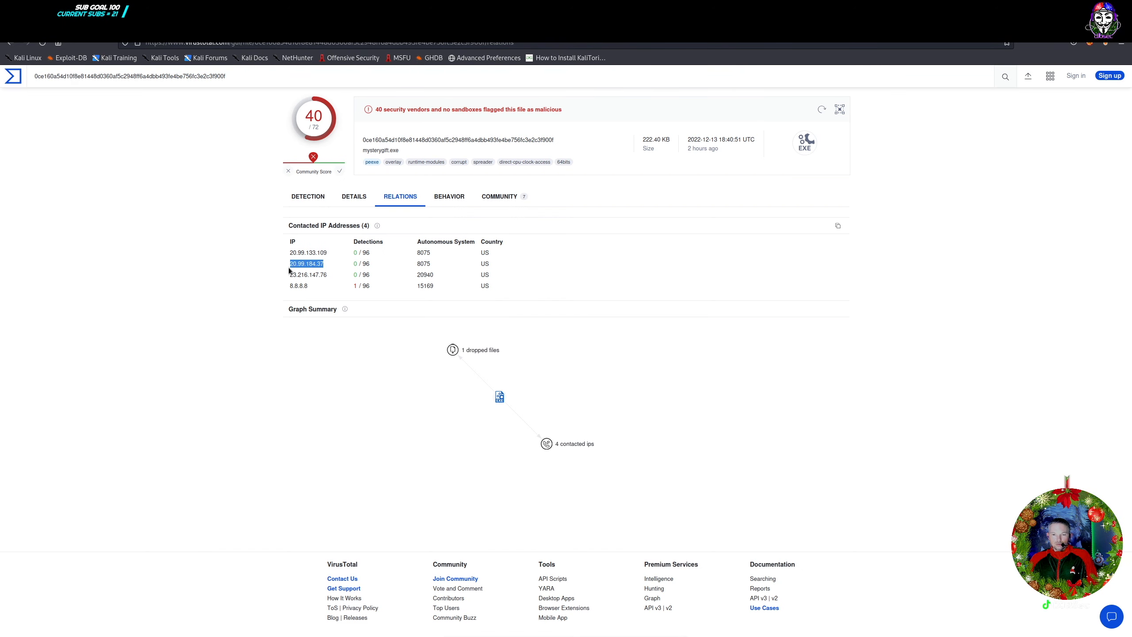
pyautogui.hotkey('ctrl', 'Tab')
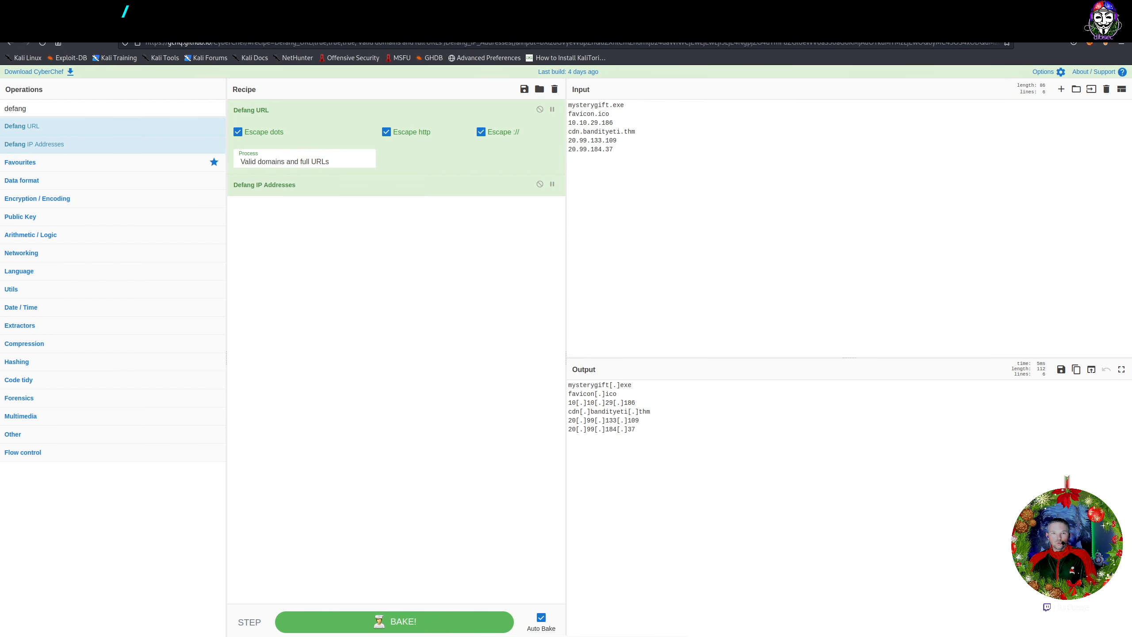
# Add the contacted IP address 23.216.147.76 from VirusTotal as the last line of the CyberChef input
pyautogui.hotkey('ctrl', 'Tab')
pyautogui.hotkey('ctrl', 'Tab')
pyautogui.moveTo(329, 276); pyautogui.dragTo(292, 277)
pyautogui.hotkey('ctrl', 'c')
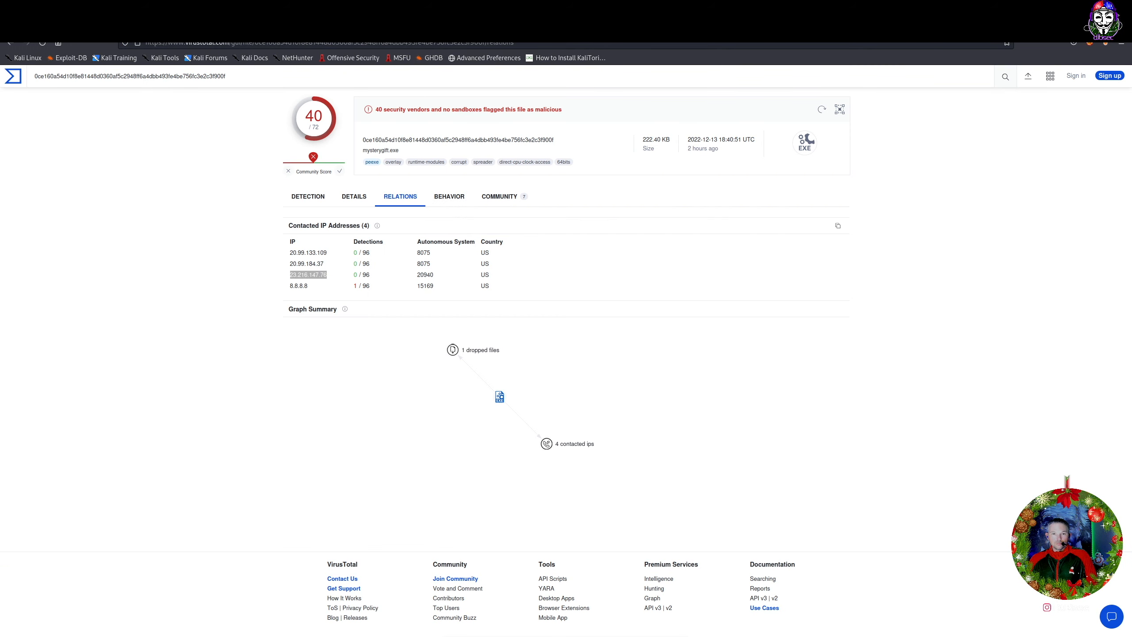
pyautogui.hotkey('ctrl', 'Tab')
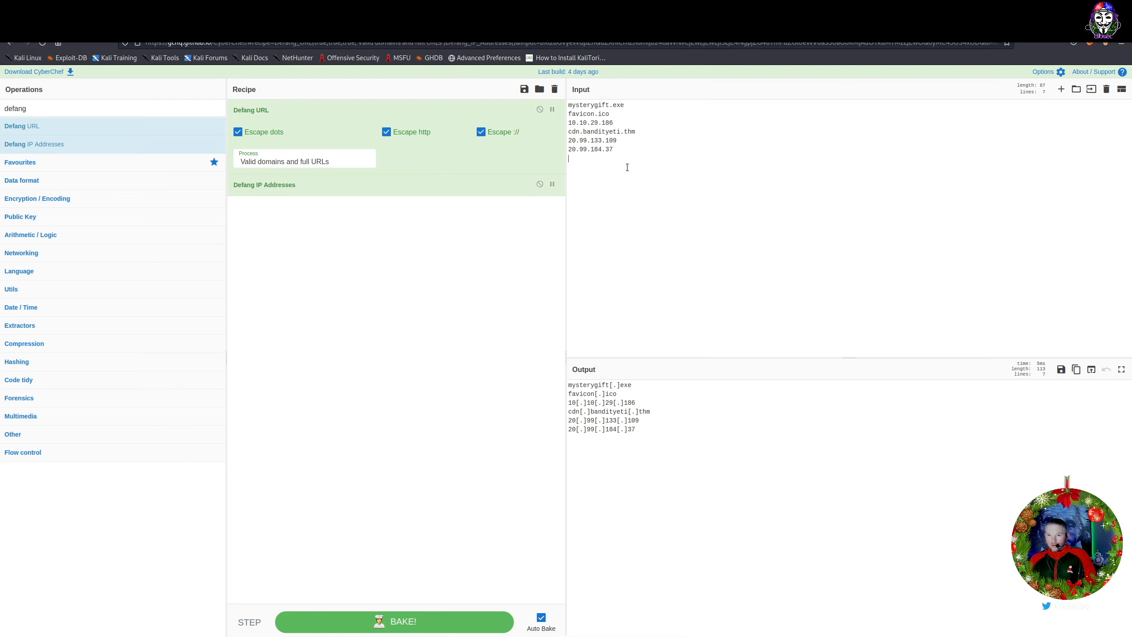
pyautogui.hotkey('ctrl', 'v')
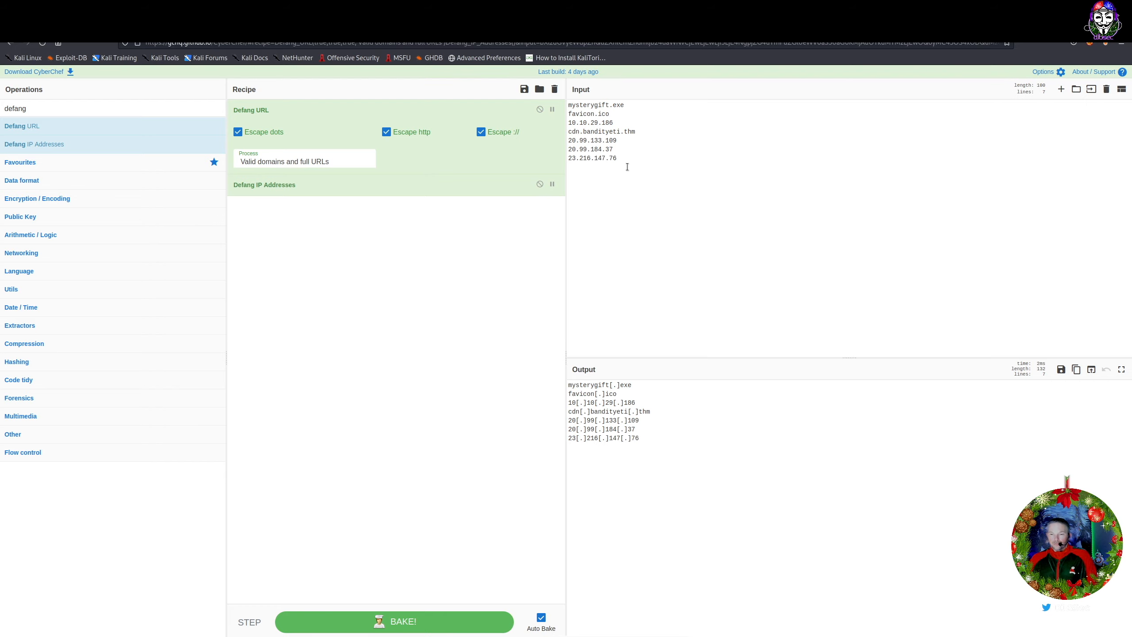
# Copy the defanged address 20[.]99[.]133[.]109 from CyberChef into TryHackMe's connected IP addresses answer, followed by a comma
pyautogui.click(654, 421)
pyautogui.tripleClick(654, 422)
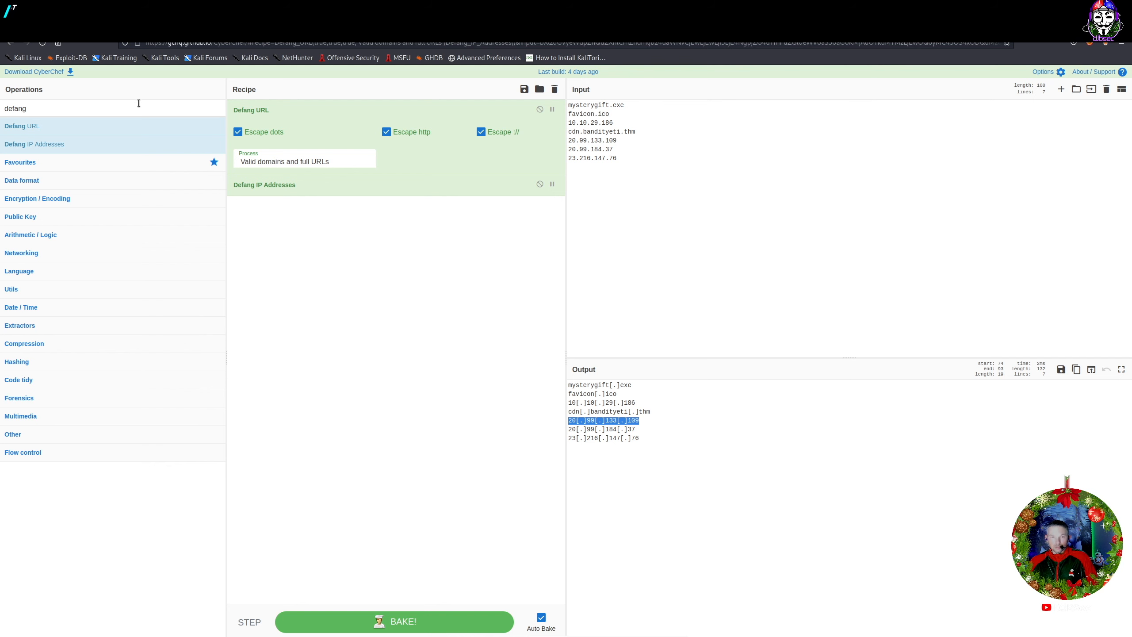
pyautogui.hotkey('ctrl', 'Tab')
pyautogui.click(125, 527)
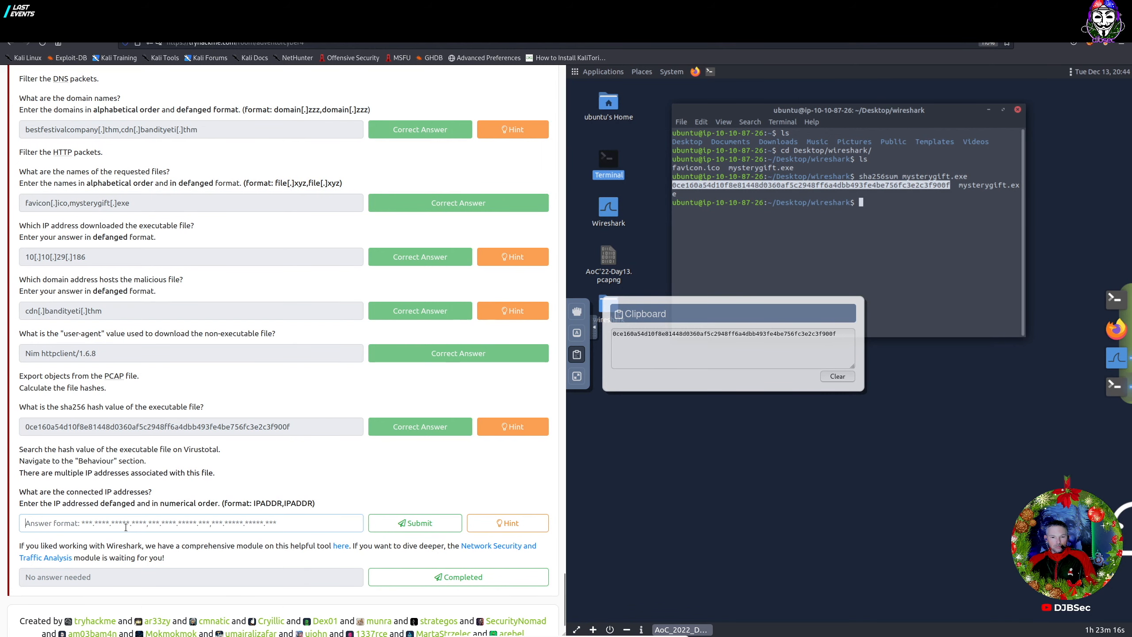
pyautogui.hotkey('ctrl', 'v')
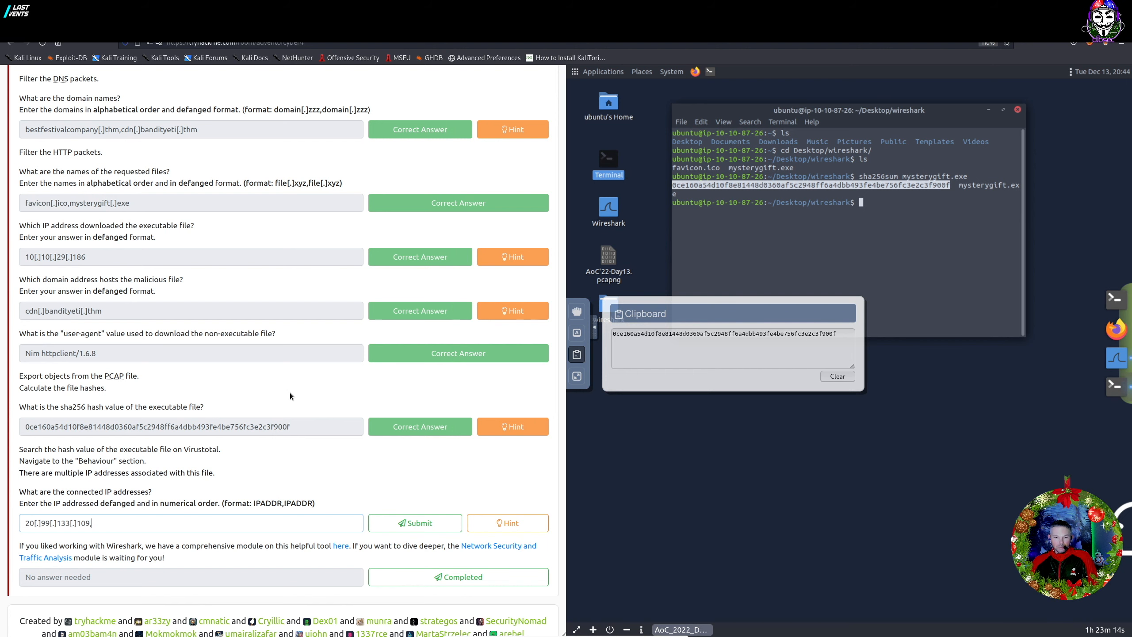
# Append the defanged address 20[.]99[.]184[.]37 from CyberChef and a comma to the connected IP addresses answer
pyautogui.hotkey('ctrl', 'Tab')
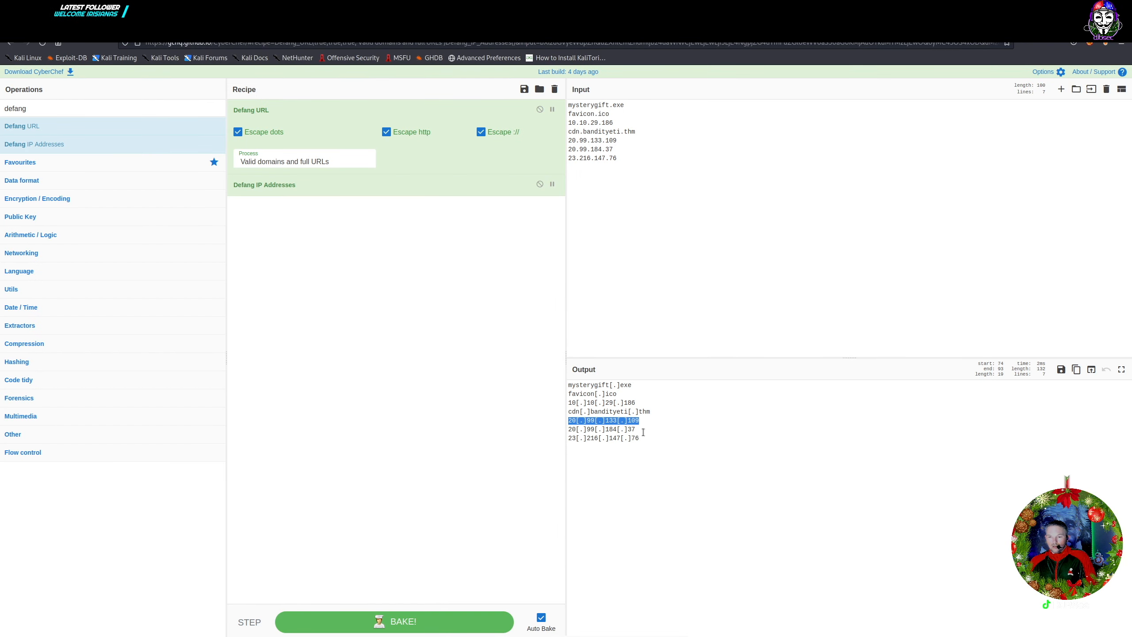
pyautogui.moveTo(642, 429); pyautogui.dragTo(583, 428)
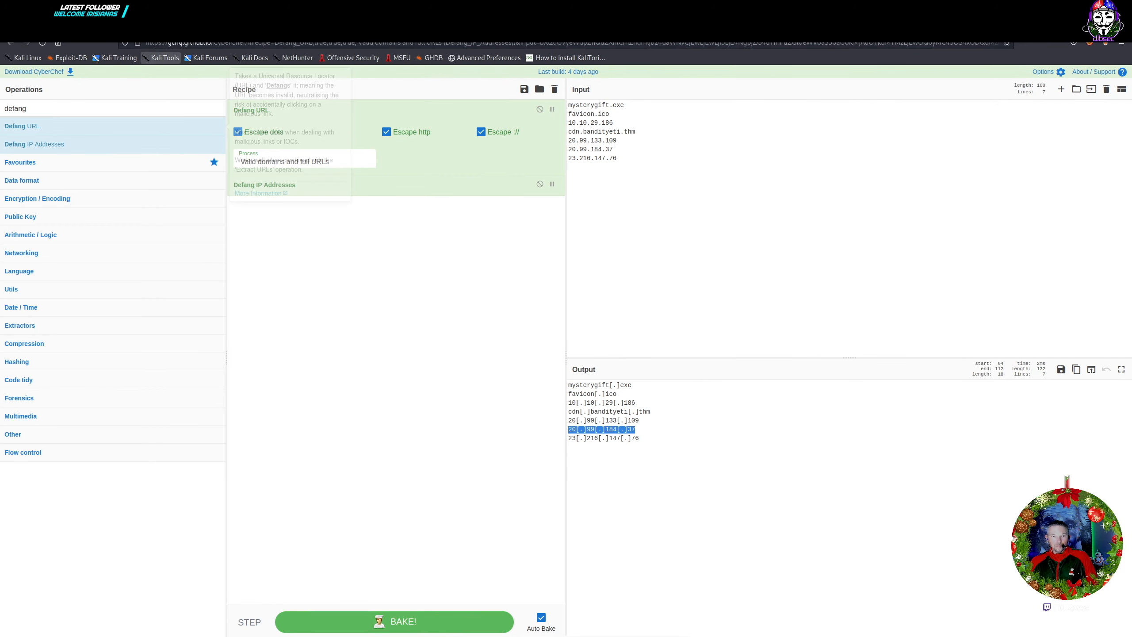
pyautogui.hotkey('ctrl', 'Tab')
pyautogui.hotkey('ctrl', 'v')
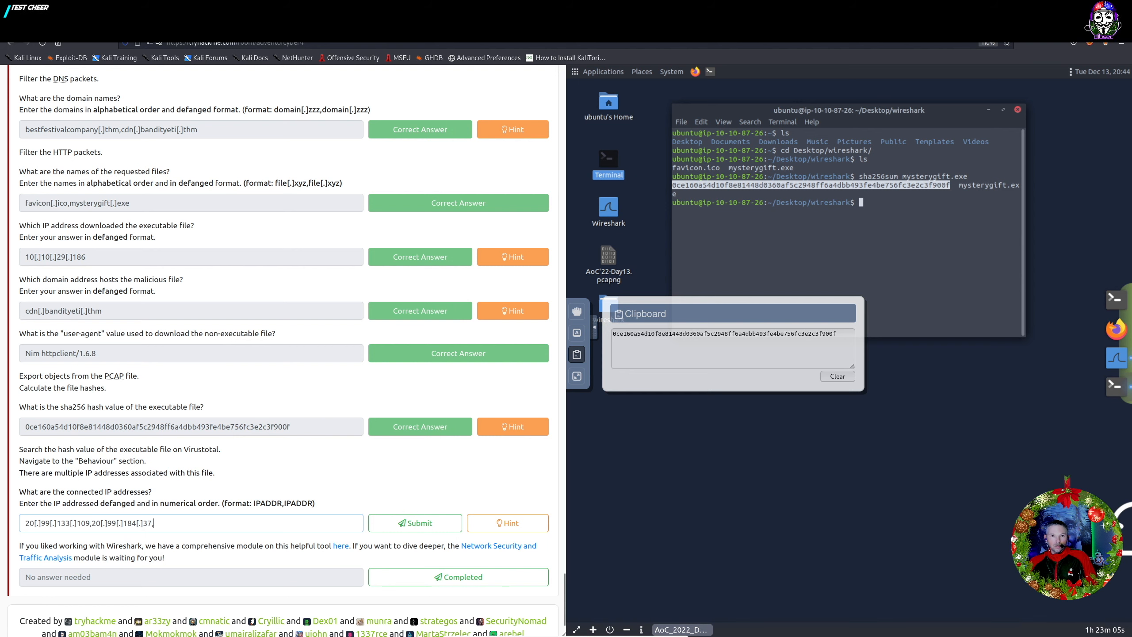
# Append the defanged address 23[.]216[.]147[.]76 from CyberChef to the connected IP addresses answer and submit it
pyautogui.hotkey('ctrl', 'Tab')
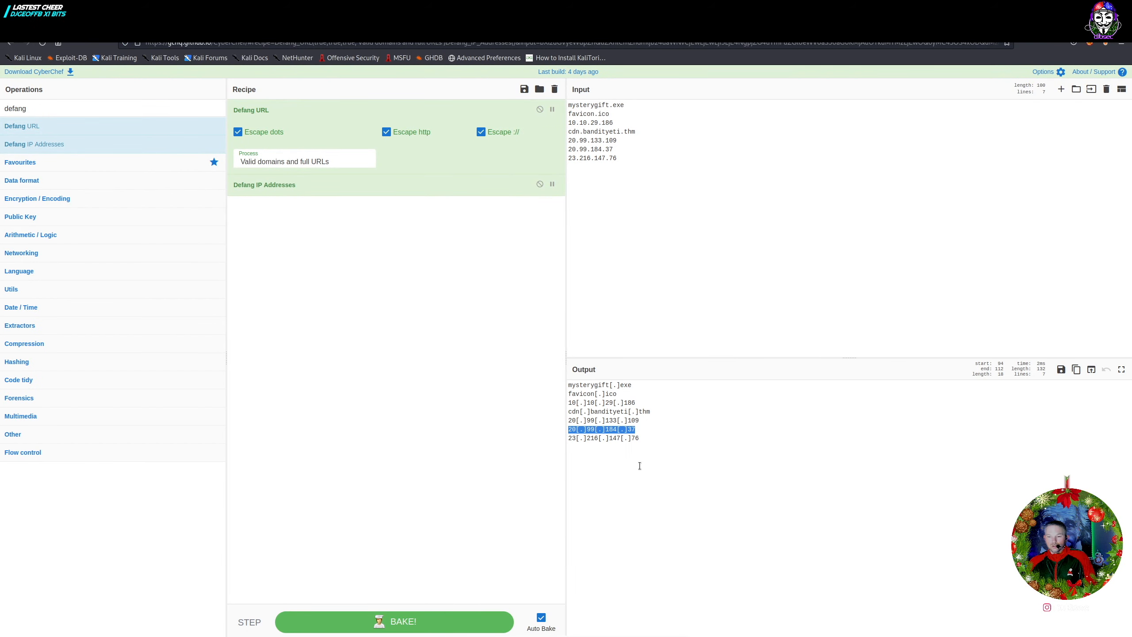
pyautogui.moveTo(646, 441); pyautogui.dragTo(547, 441)
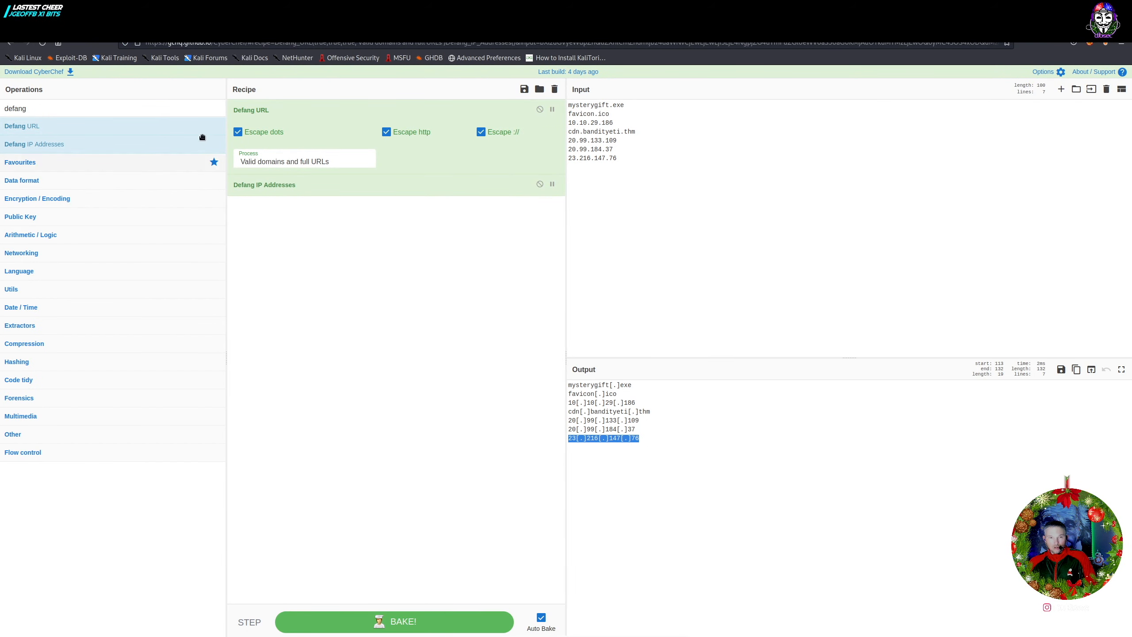
pyautogui.hotkey('ctrl', 'Tab')
pyautogui.hotkey('ctrl', 'v')
pyautogui.click(414, 524)
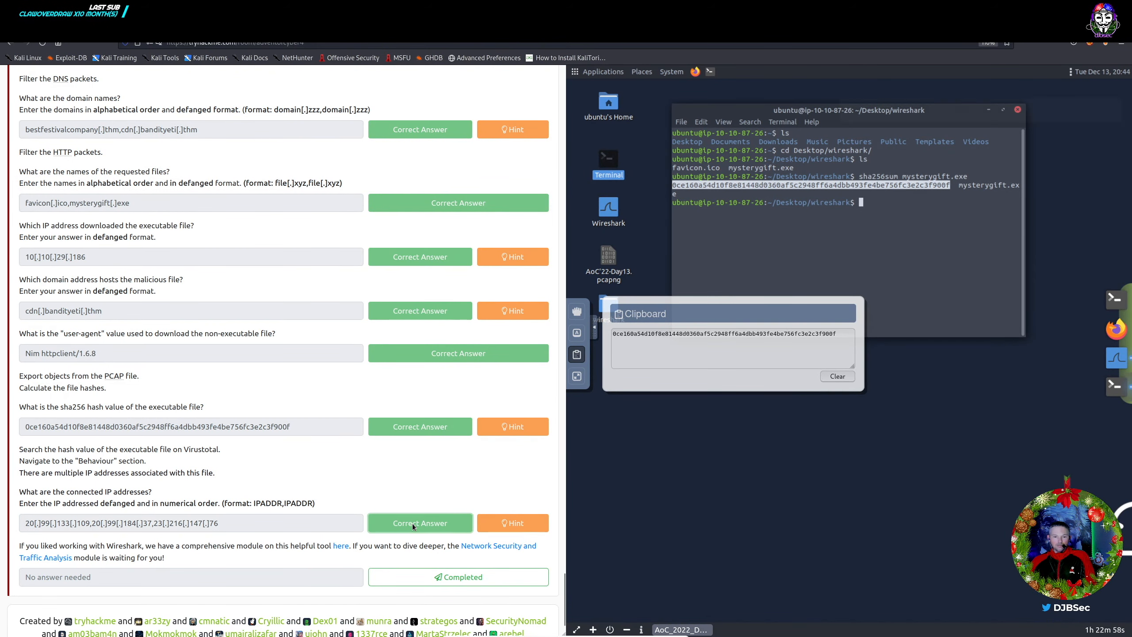